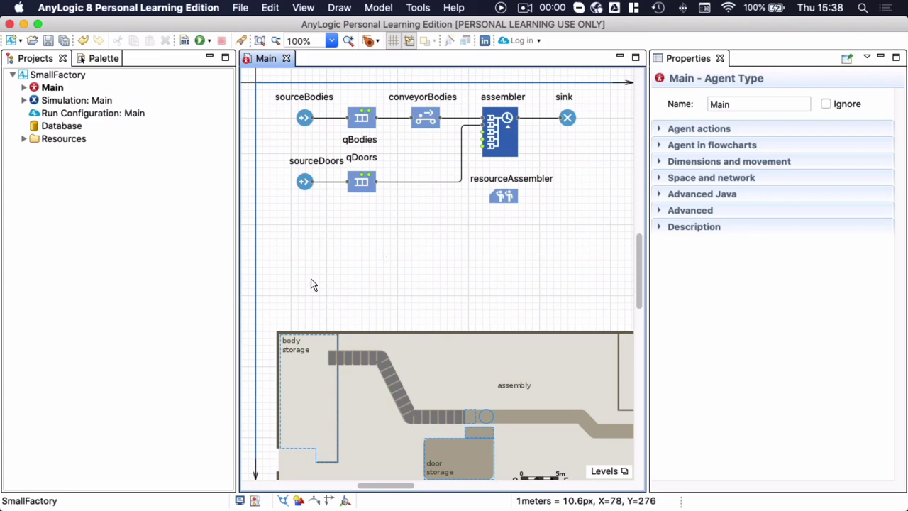
Step: Start a new agent type in the SmallFactory model and name it Body
click(50, 76)
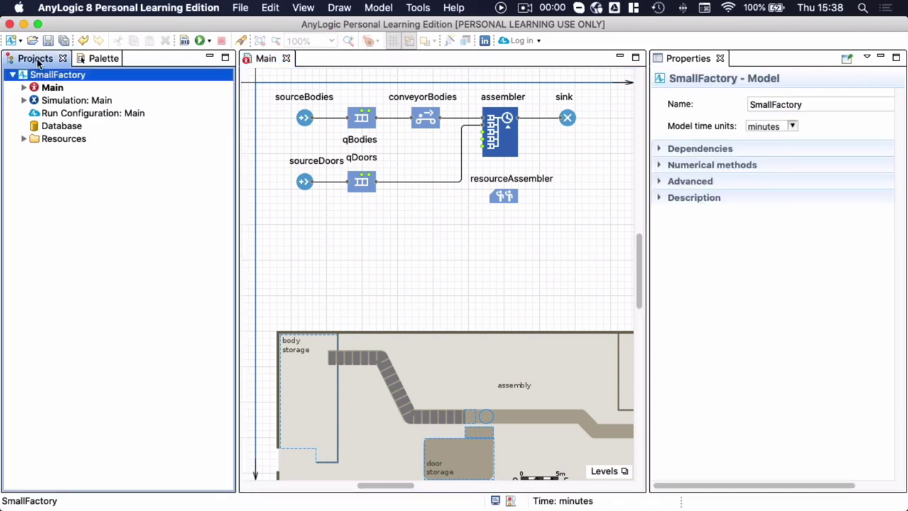
click(20, 42)
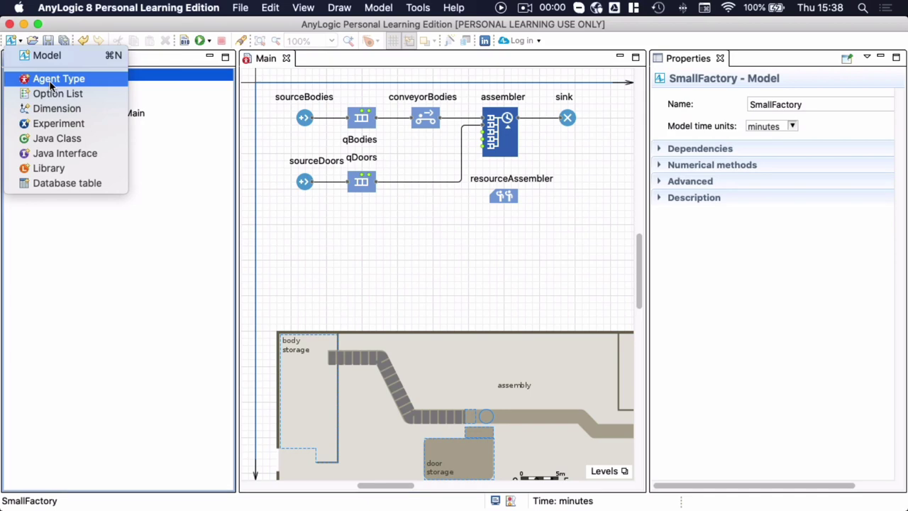
click(186, 202)
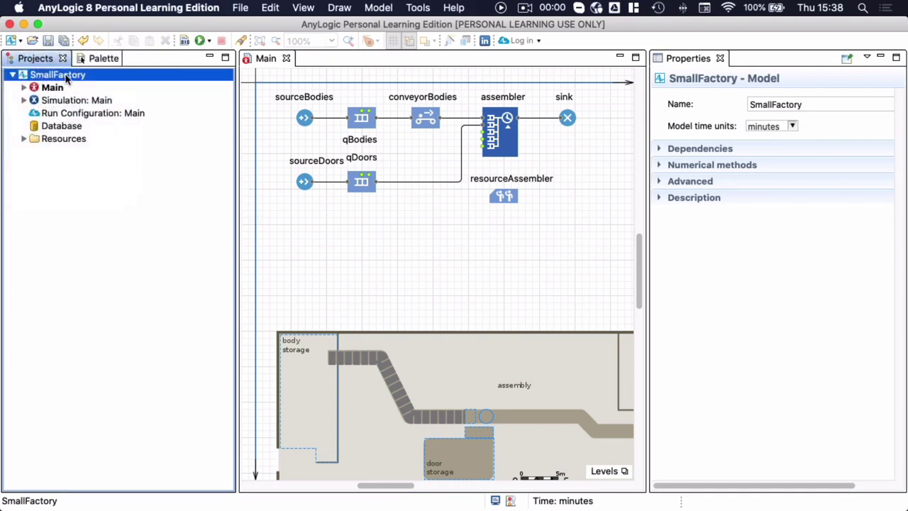
right_click(66, 80)
mouse_move(213, 81)
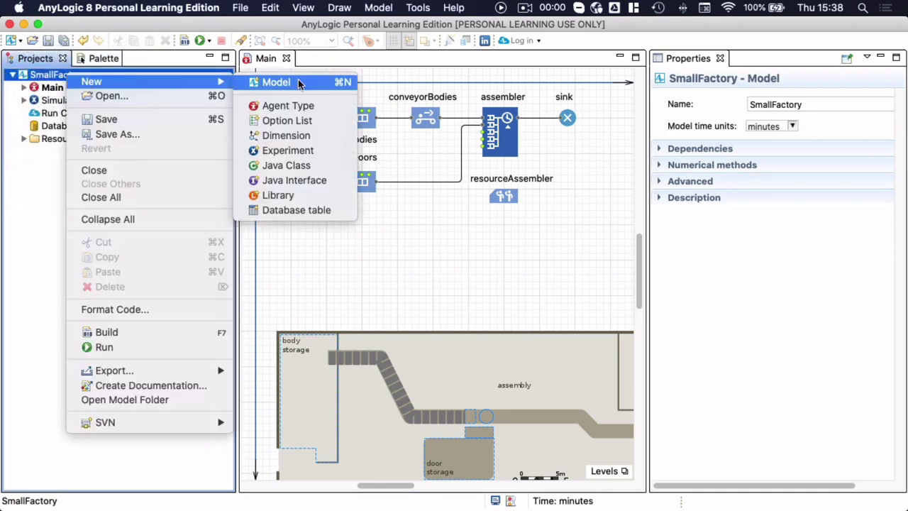
click(318, 106)
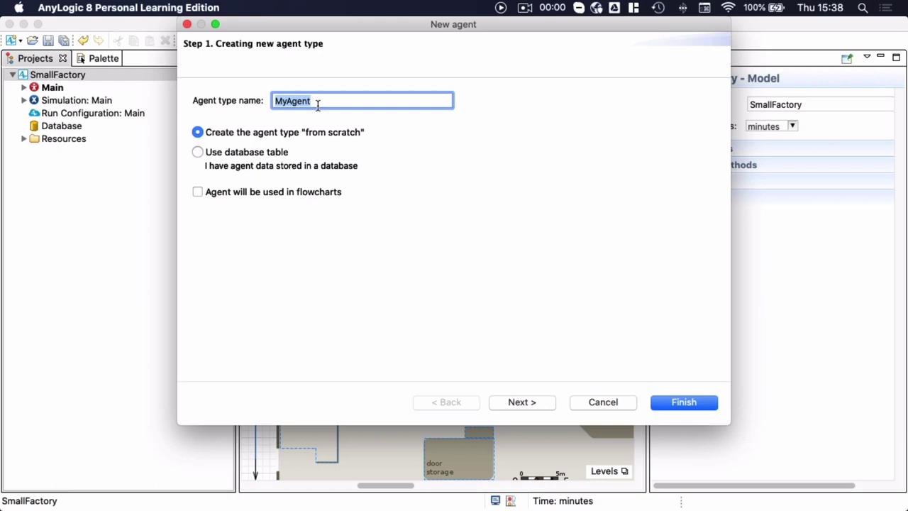
text(Body)
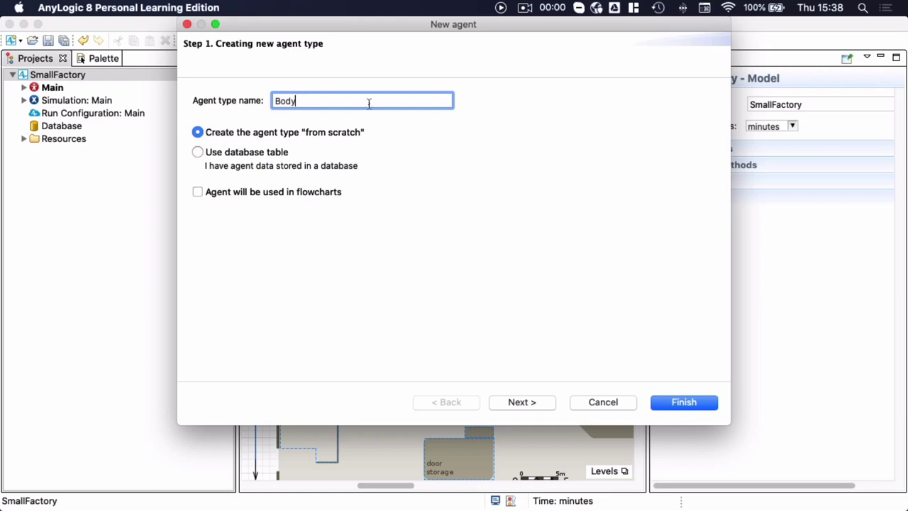
Step: Make Body usable in flowcharts as Agent, give it no animation, and finish the wizard
click(217, 196)
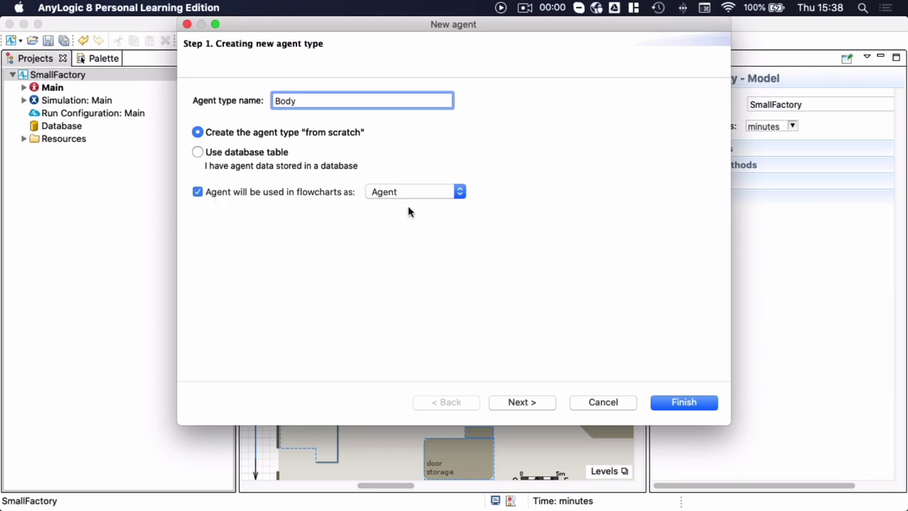
click(459, 193)
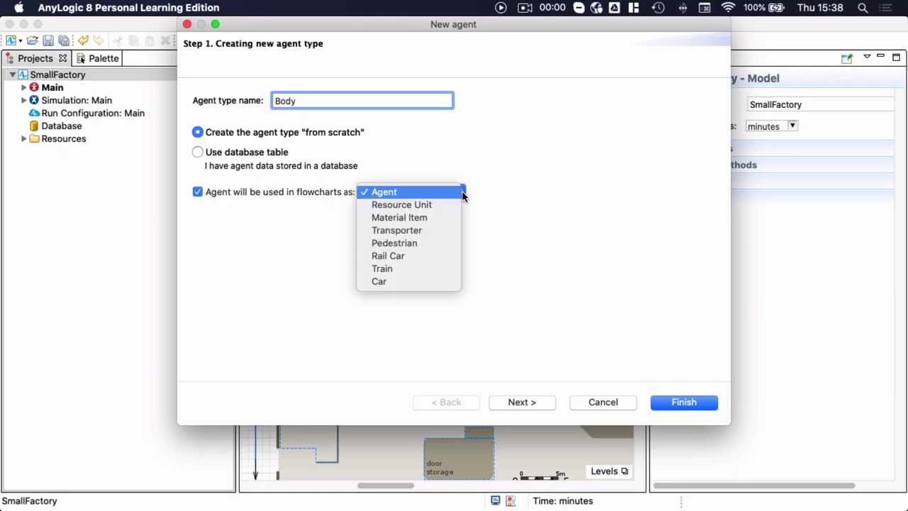
click(424, 197)
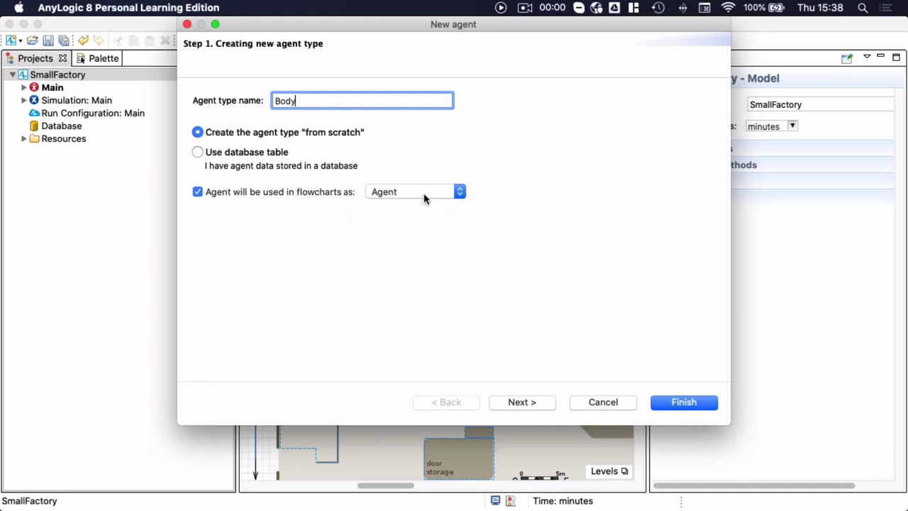
click(536, 406)
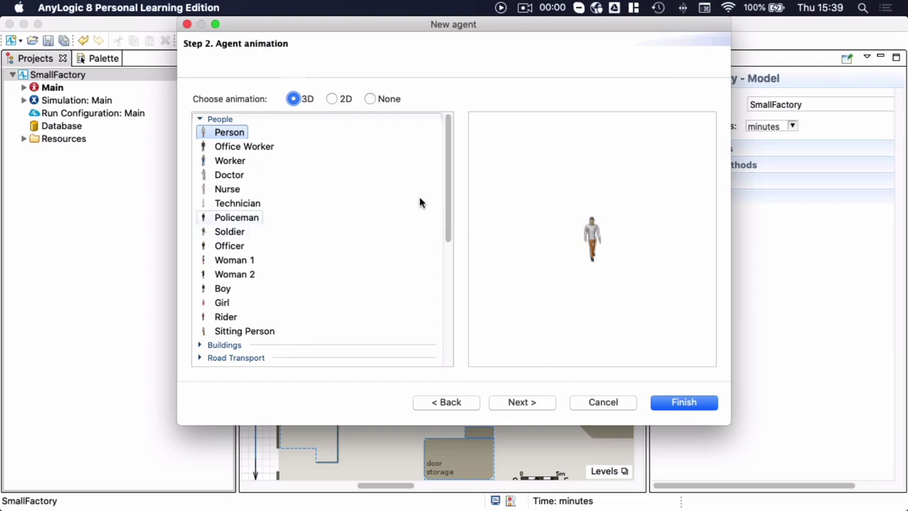
click(371, 99)
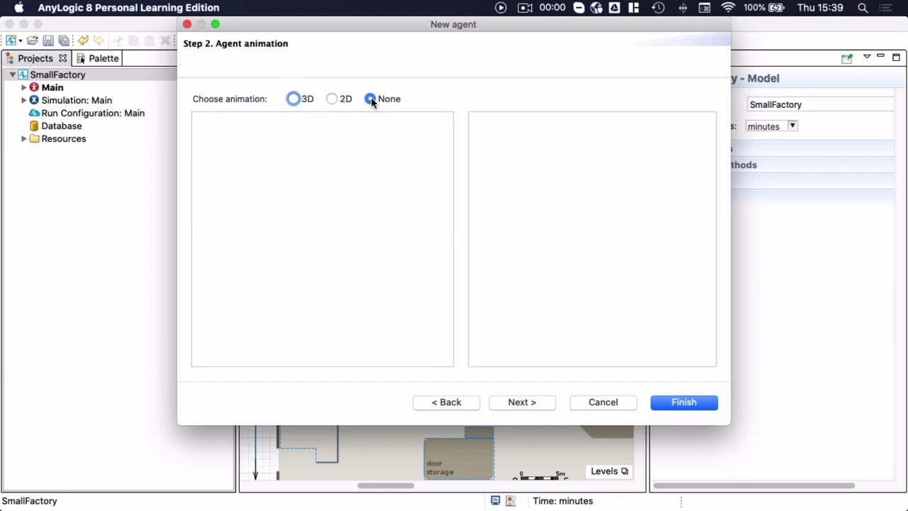
click(516, 402)
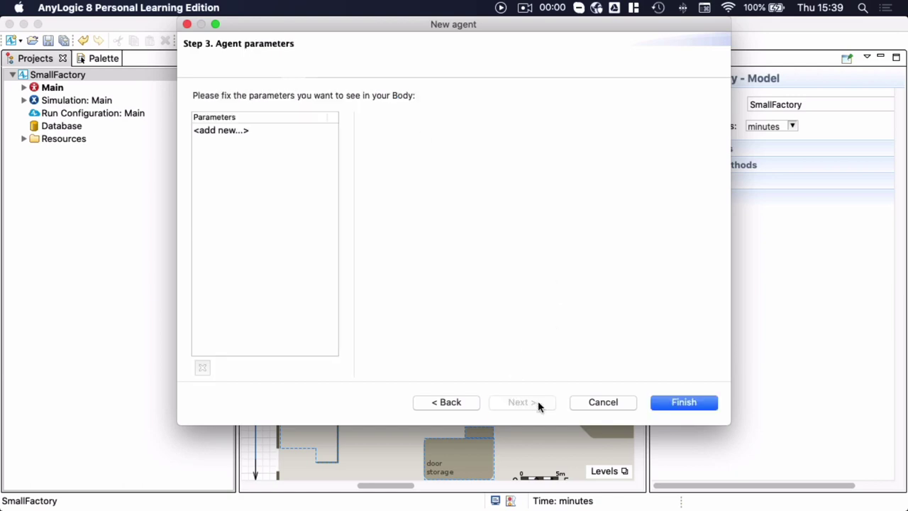
click(691, 402)
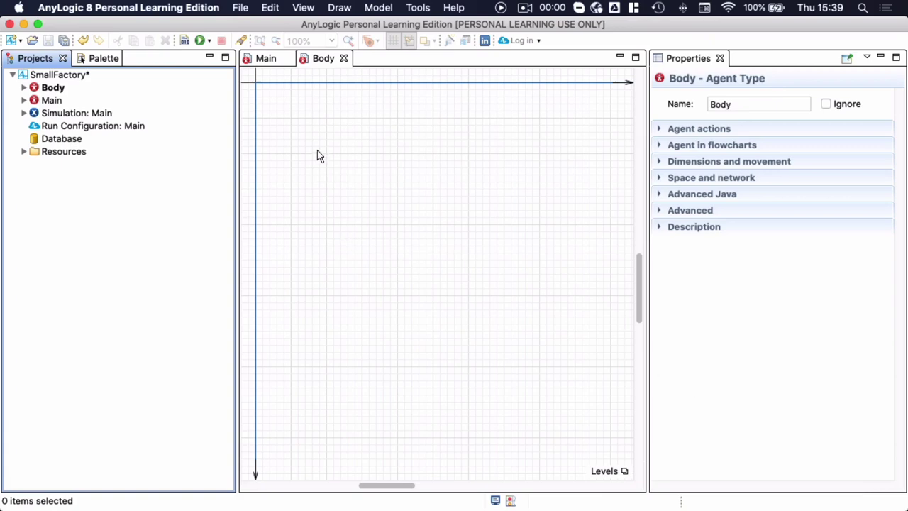
Step: Drag Body's connections element from the origin up and to the right, toward the scale
scroll(318, 156, up, 5)
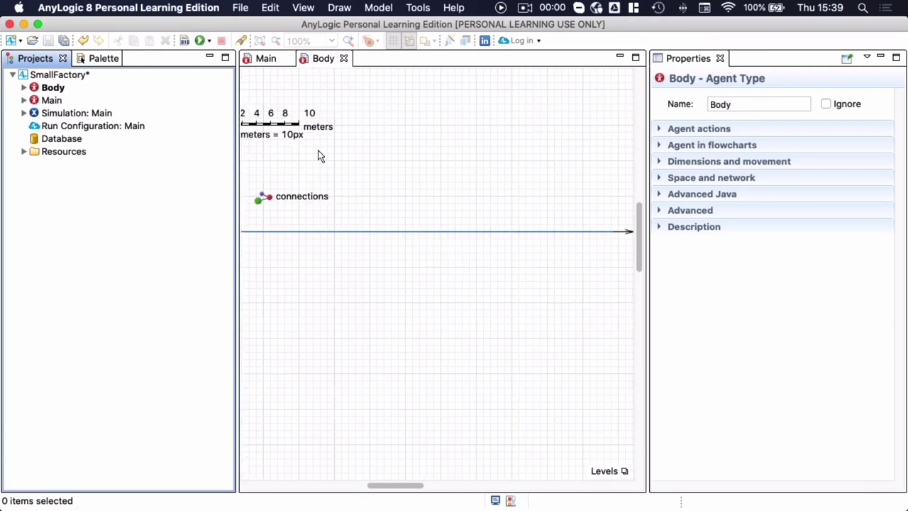
scroll(318, 157, left, 6)
scroll(311, 156, right, 2)
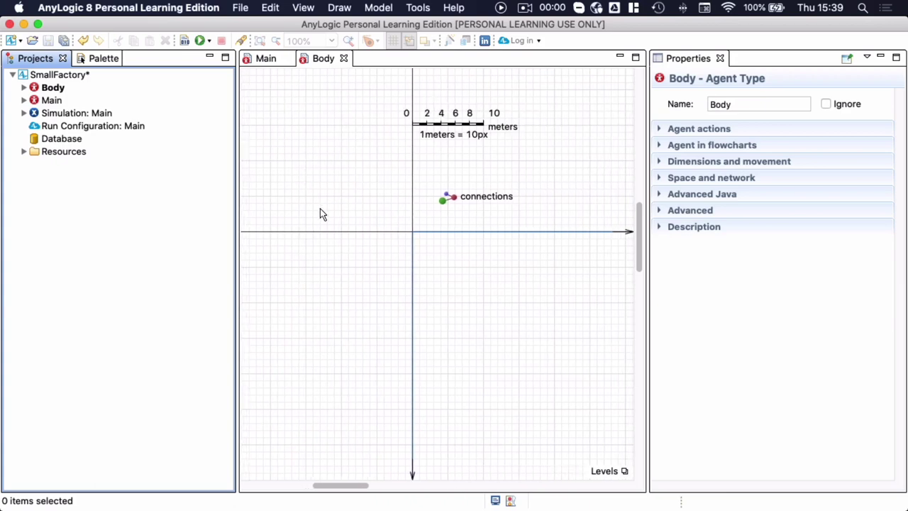
click(421, 232)
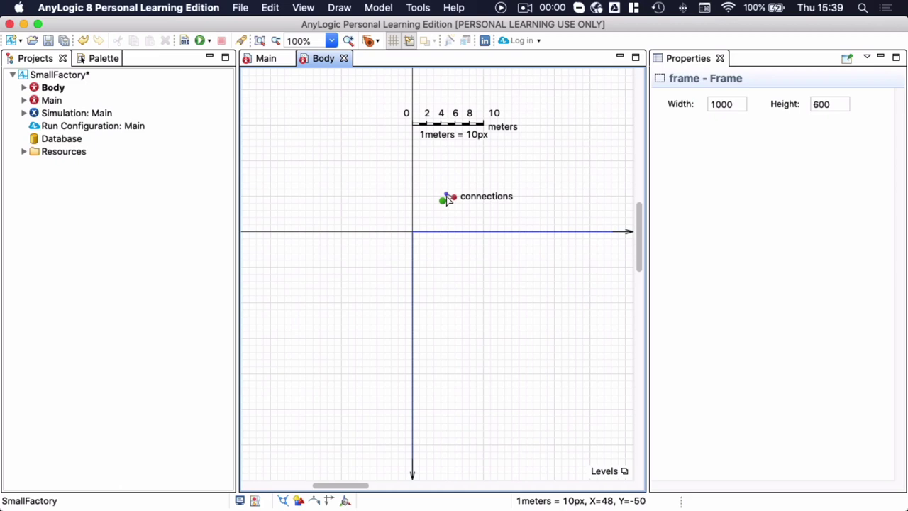
drag(447, 201, 504, 164)
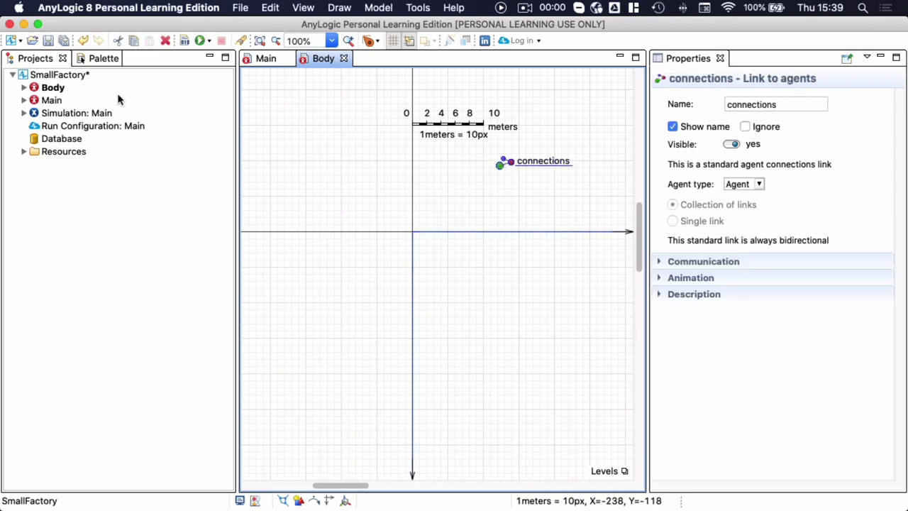
Step: Draw a rectangle centred on Body's origin and stretch the scale ruler to its 200 px width
click(99, 60)
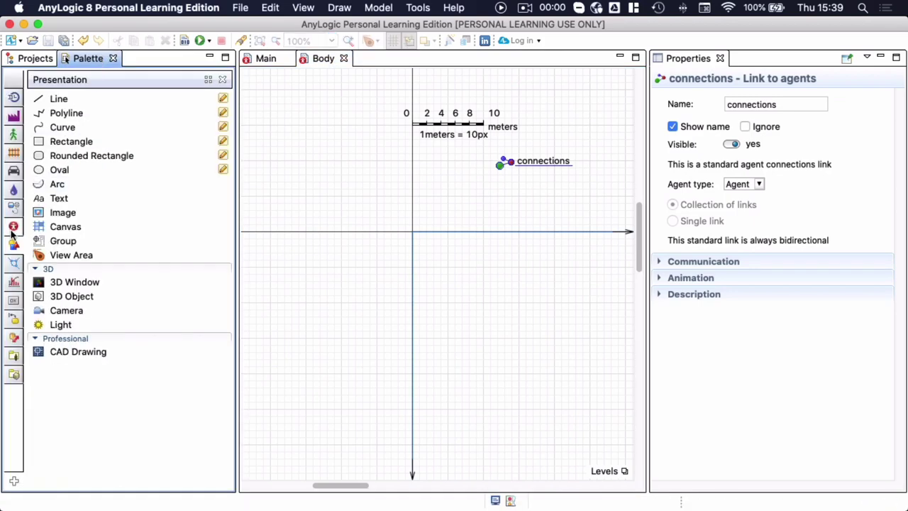
mouse_move(71, 142)
mouse_down()
mouse_move(439, 195)
mouse_move(352, 179)
mouse_move(341, 163)
mouse_move(482, 302)
mouse_up()
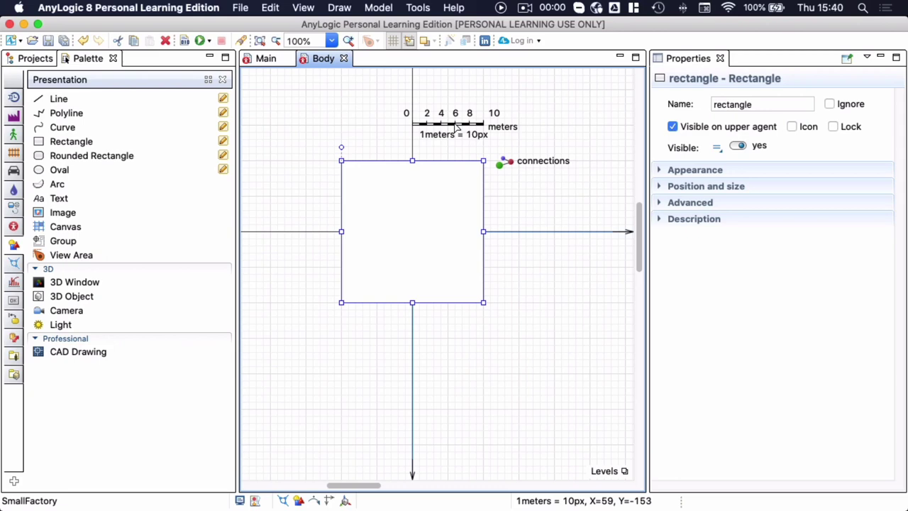
drag(456, 129, 483, 128)
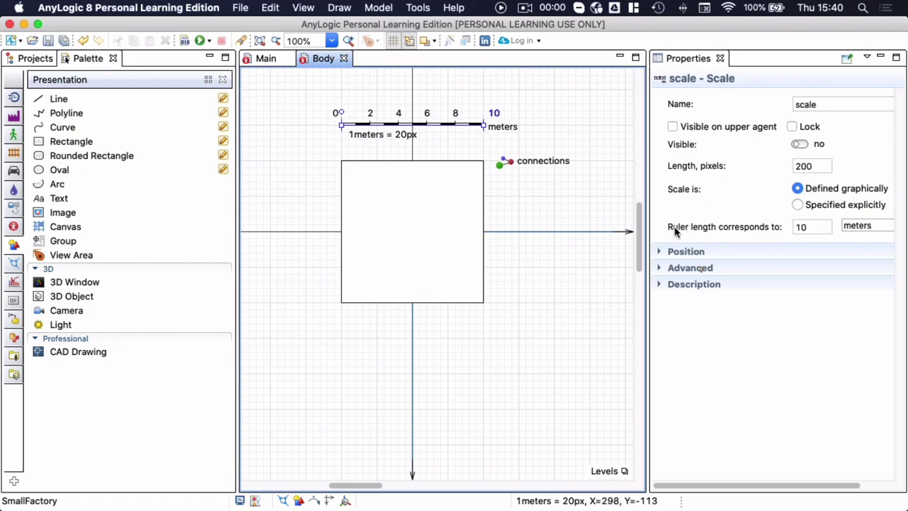
Step: Change the scale's ruler length from 10 to 1 meter, making 200 px equal 1 meter
click(815, 227)
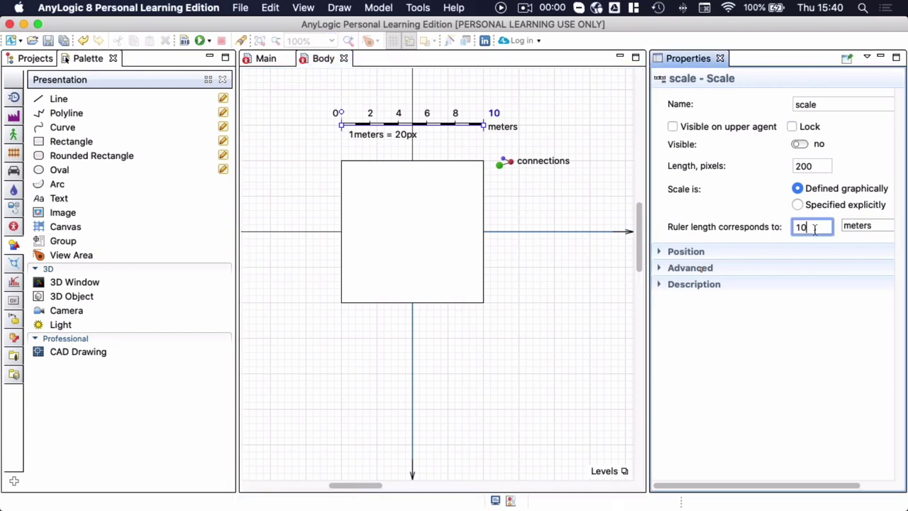
key(BackSpace)
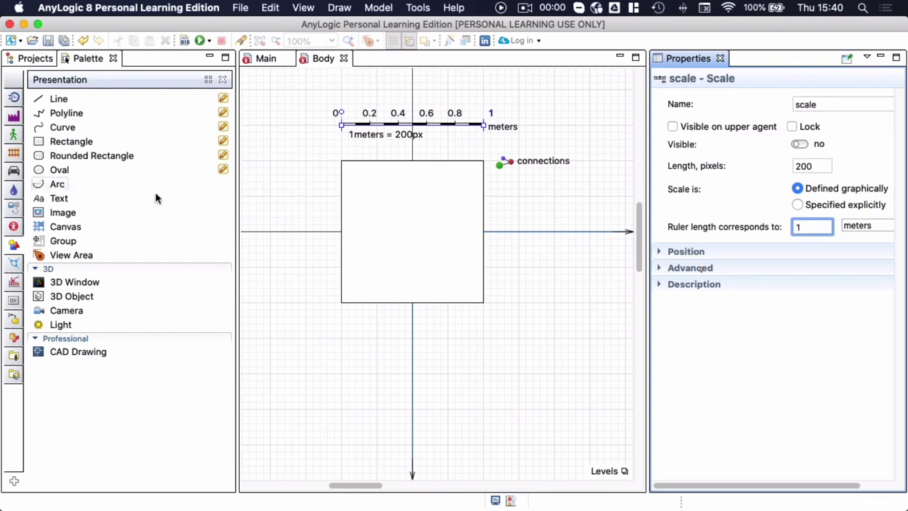
click(14, 227)
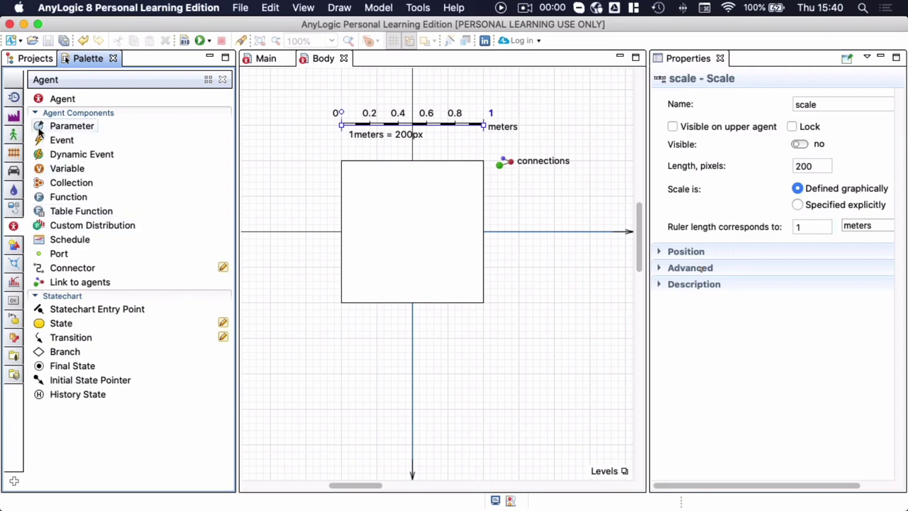
Step: Drop a Parameter beside the square on Body's diagram and name it parWidth
drag(40, 131, 518, 269)
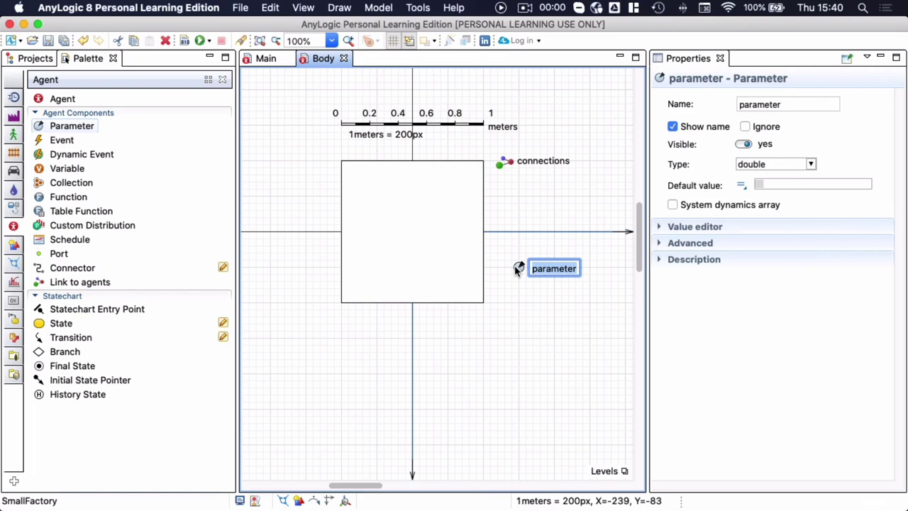
text(carW)
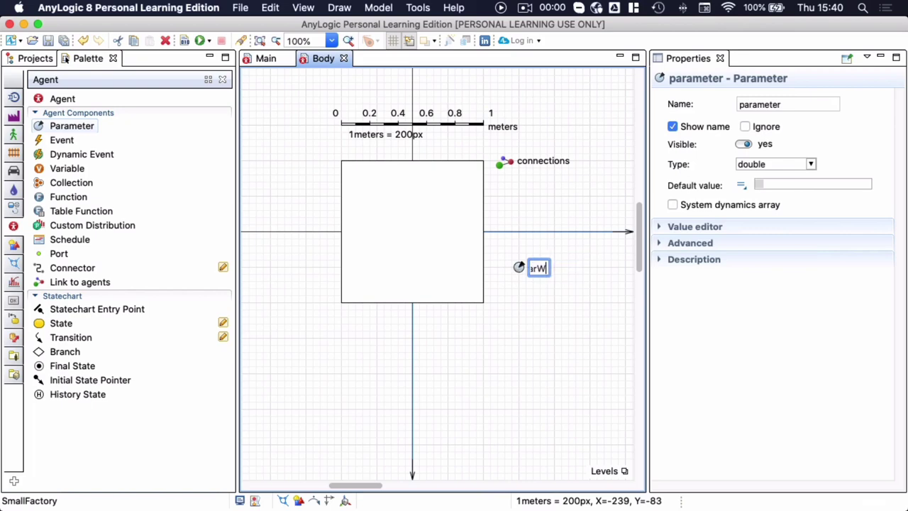
text(idth)
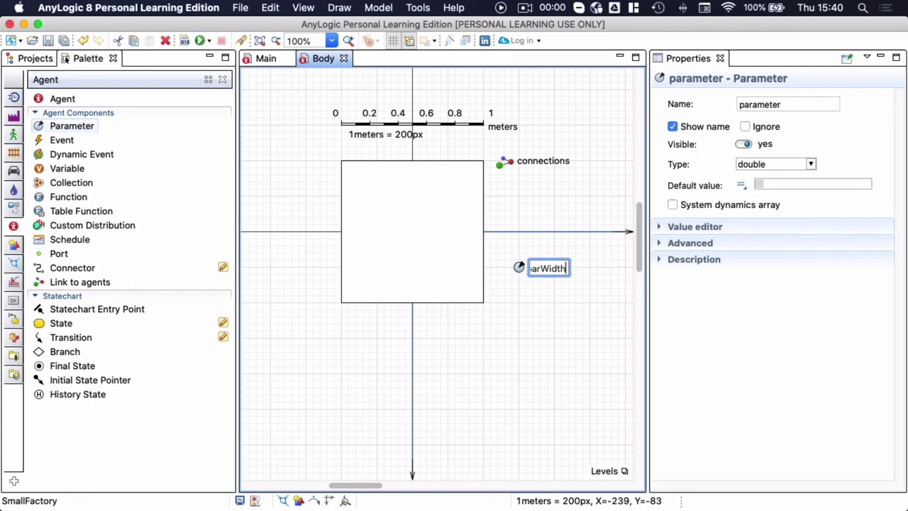
key(Return)
click(786, 183)
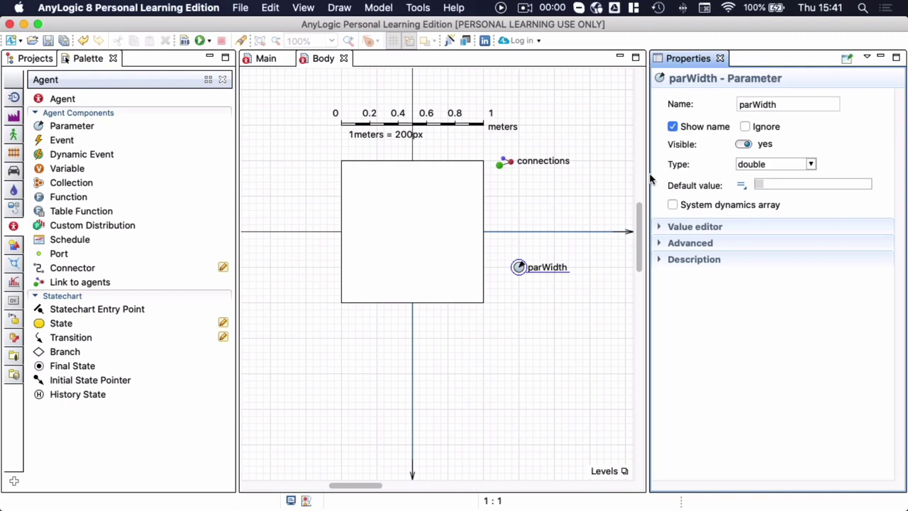
Step: Enter getScale(). as parWidth's default value and highlight the toLengthUnits completion
drag(645, 178, 594, 188)
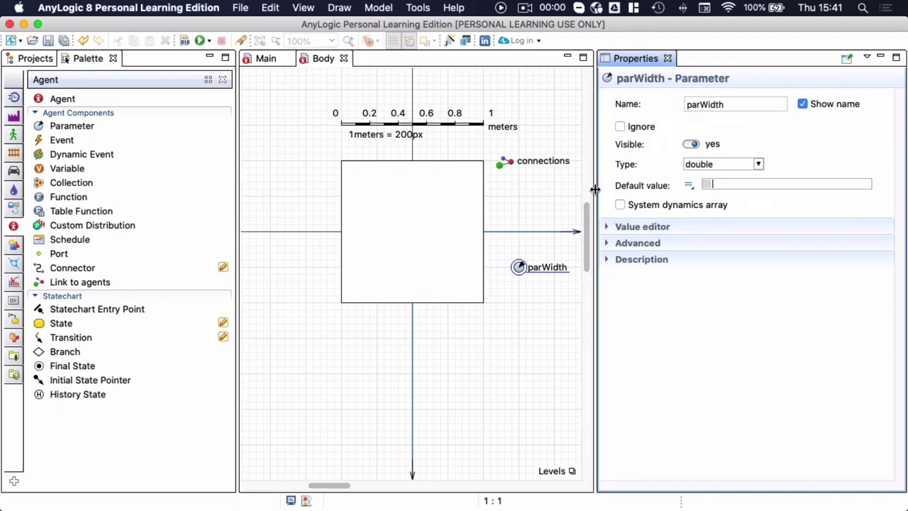
text(get)
key(ctrl+space)
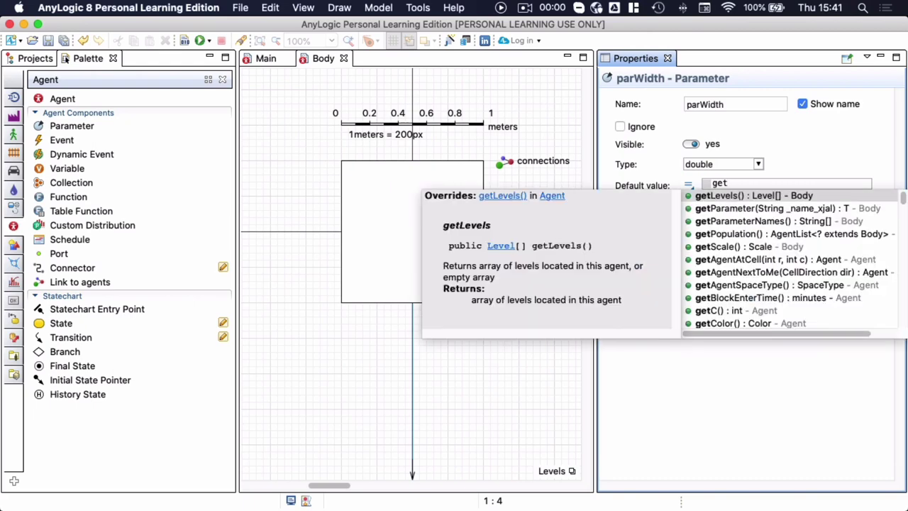
key(Down)
key(Down)
key(Down)
key(Down)
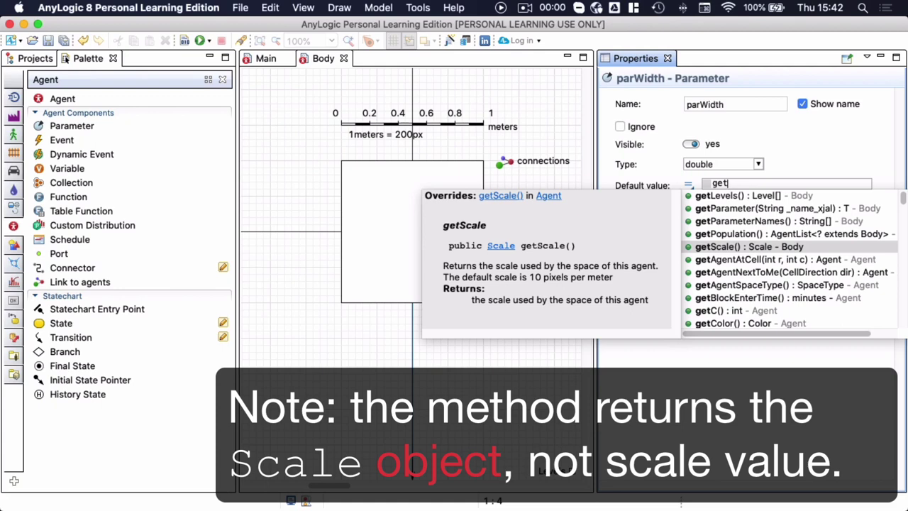
key(Return)
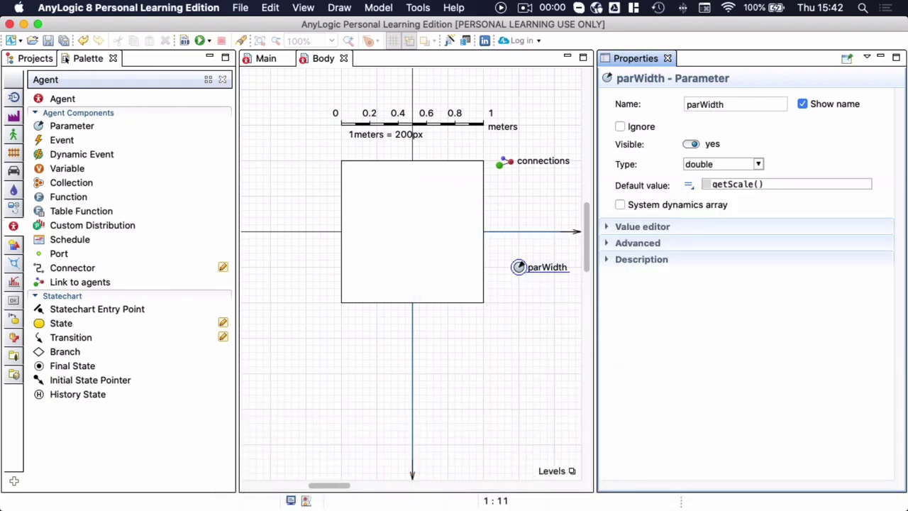
text(.)
key(ctrl+space)
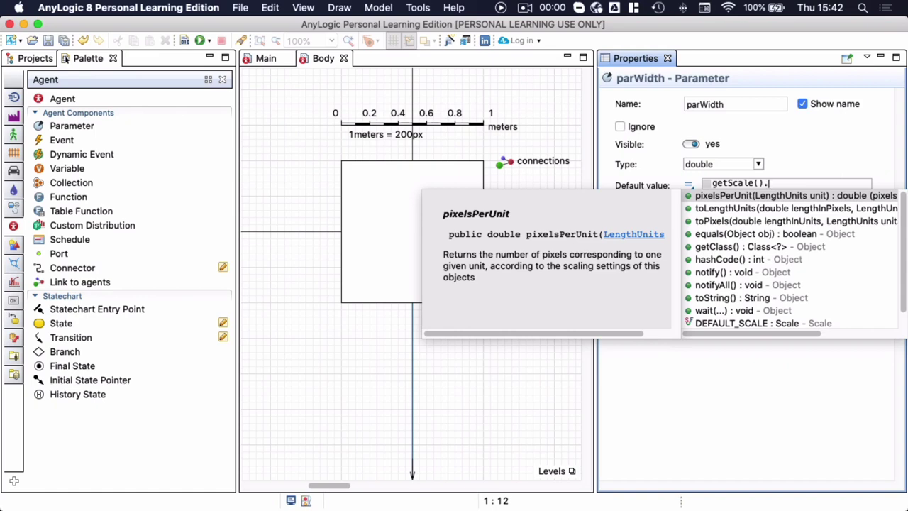
key(Down)
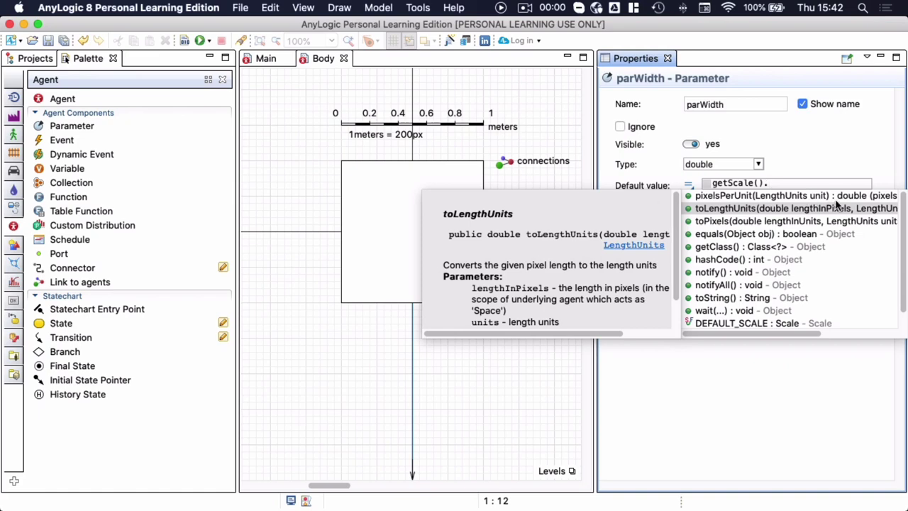
scroll(777, 218, right, 3)
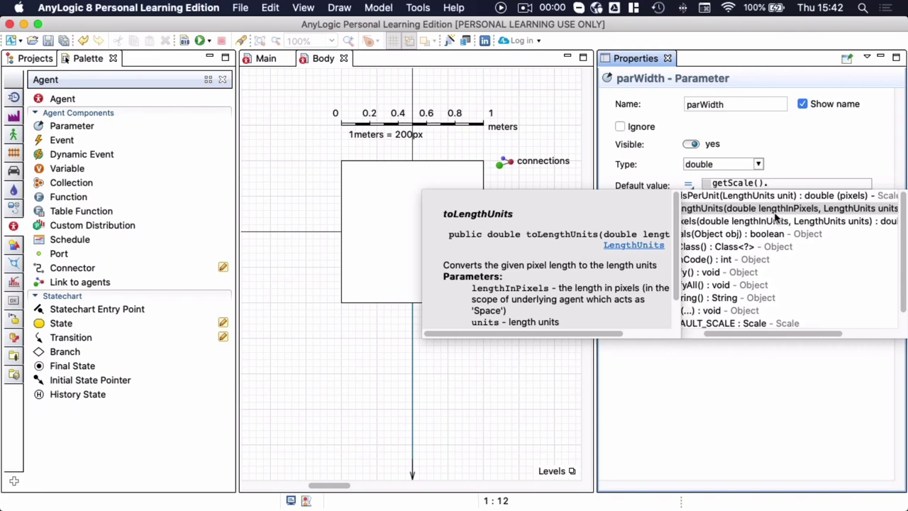
scroll(777, 218, right, 1)
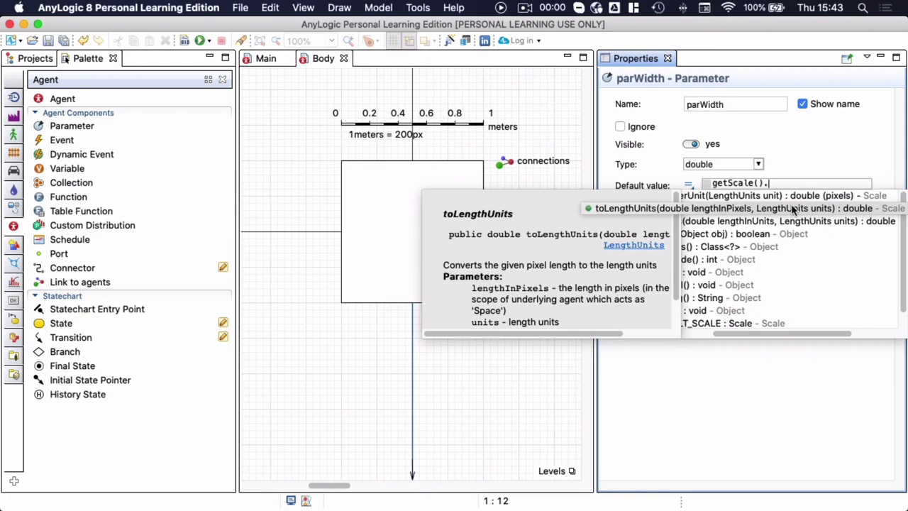
Step: Insert toLengthUnits() and replace its placeholder arguments with rectangle
double_click(794, 208)
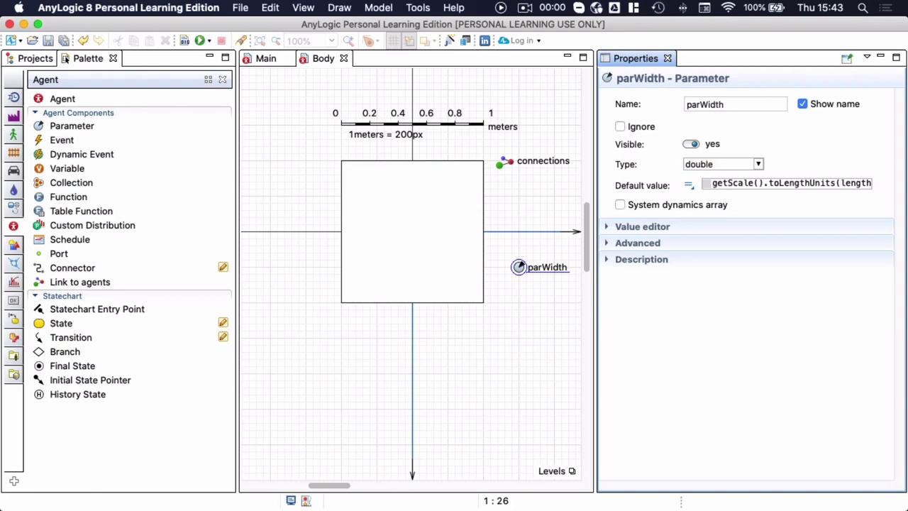
key(shift+End)
key(shift+Left)
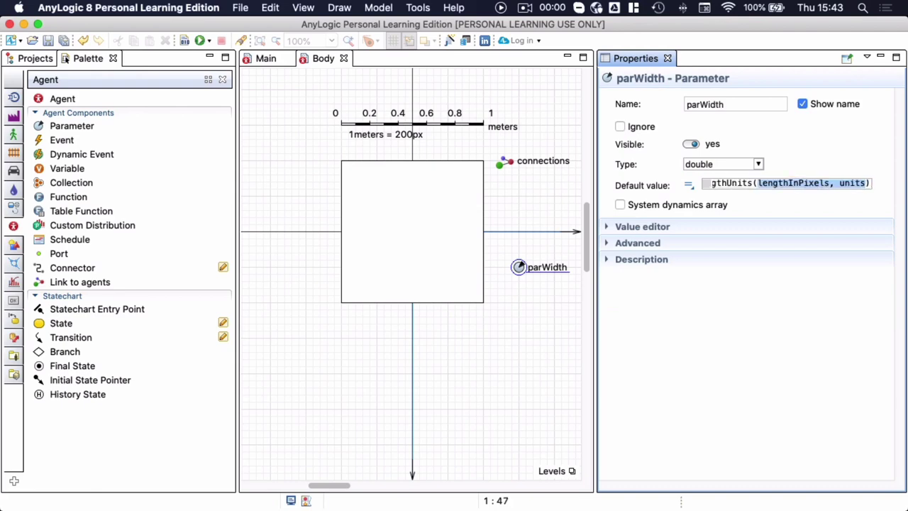
key(BackSpace)
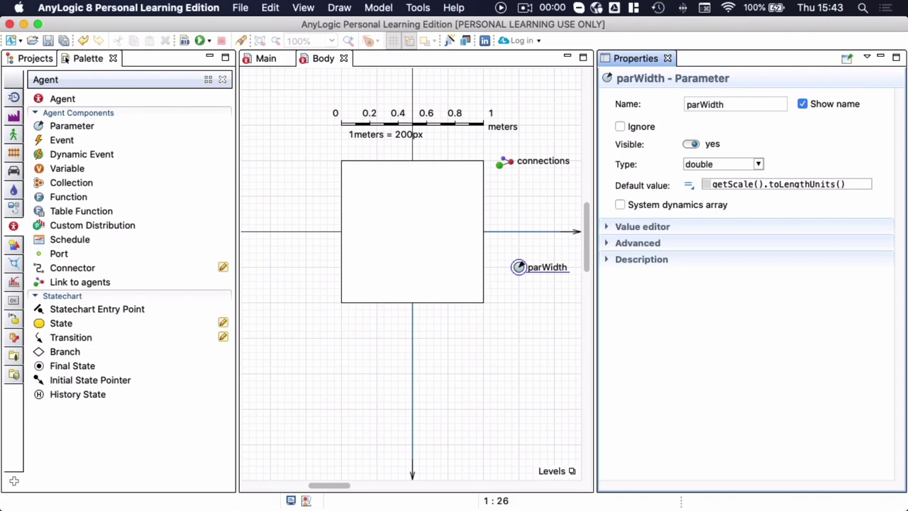
text(re)
key(ctrl+space)
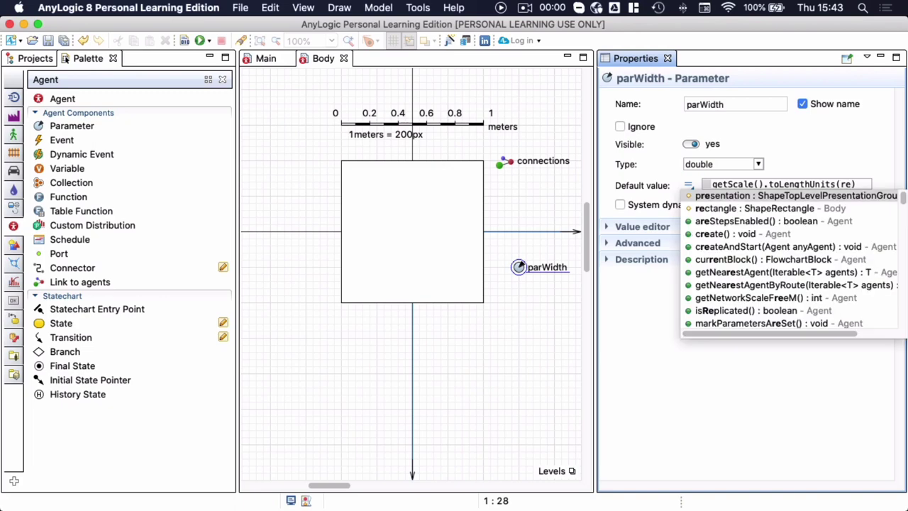
key(Down)
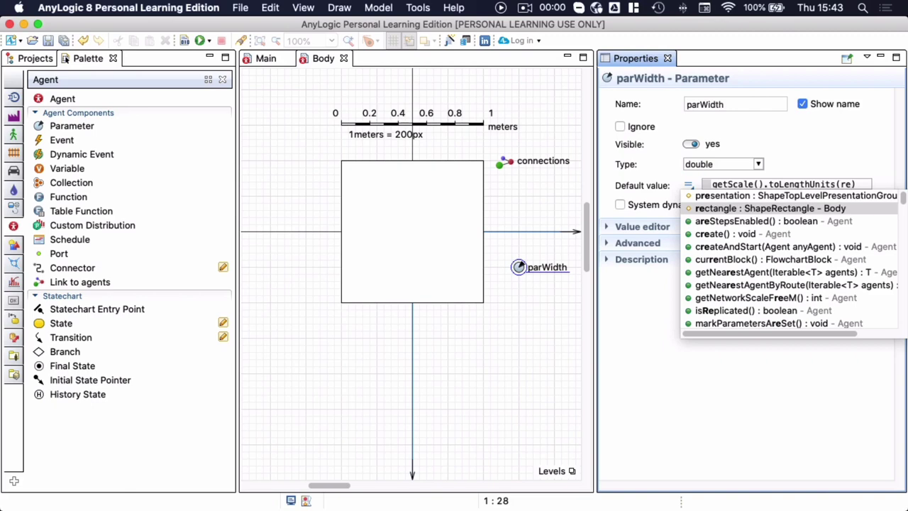
key(Return)
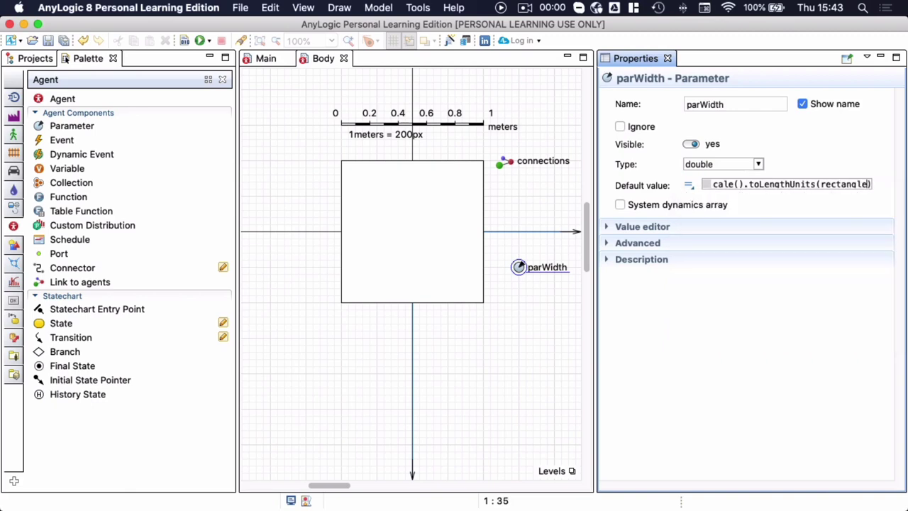
Step: Append .getWidth() to rectangle inside the toLengthUnits call
text(.)
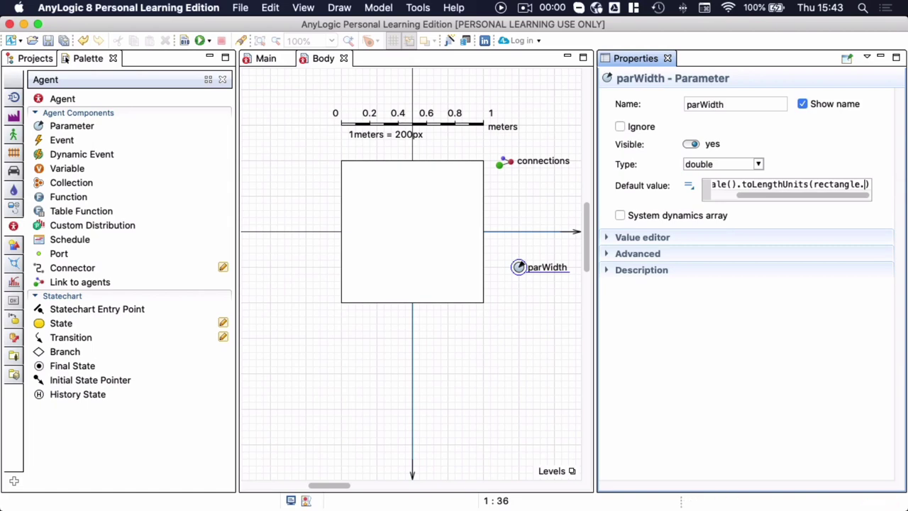
key(ctrl+space)
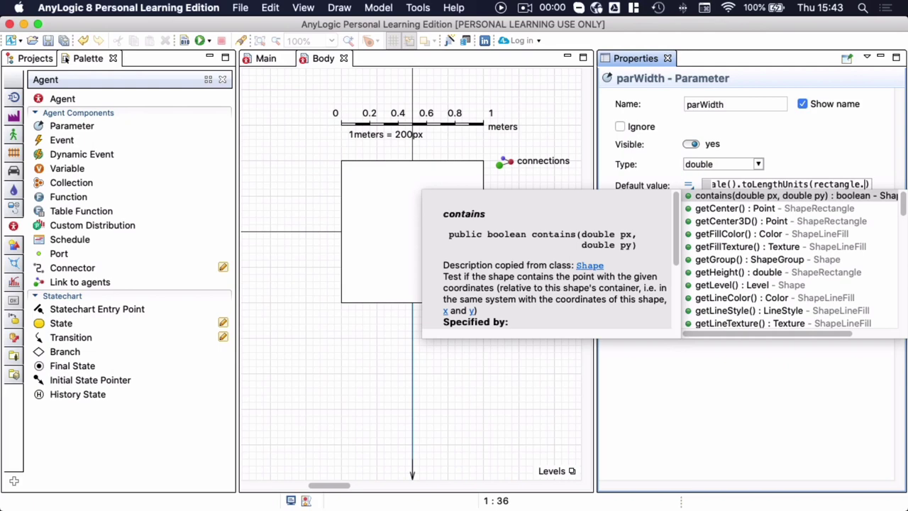
key(Down)
key(Down)
key(Down)
key(Down)
key(Down)
key(Down)
key(Down)
key(Down)
key(Down)
key(Down)
key(Down)
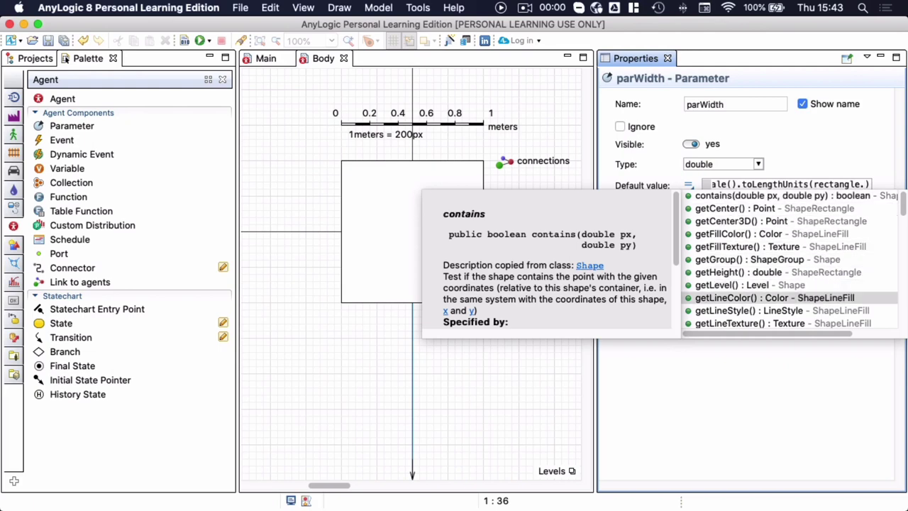
key(Down)
key(Down)
key(Up)
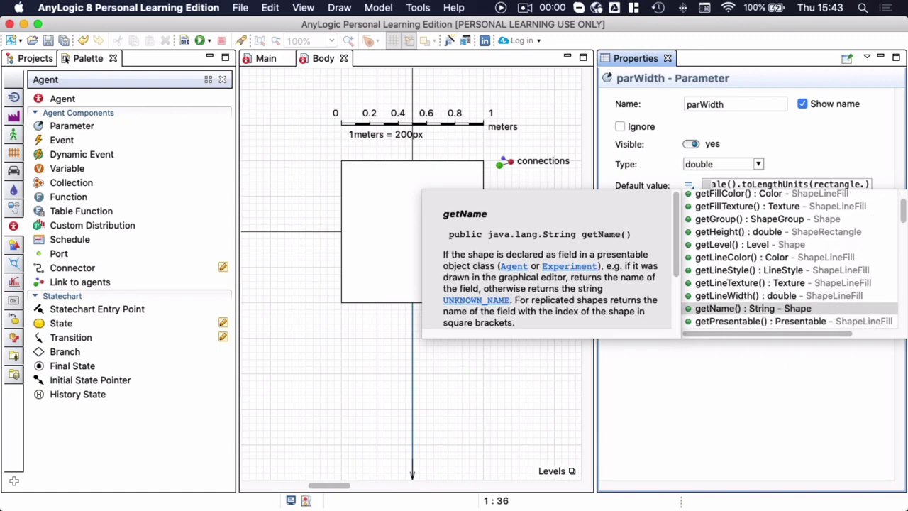
key(Down)
key(Down)
key(Down)
key(Down)
key(Down)
key(Down)
key(Down)
key(Down)
key(Up)
key(Up)
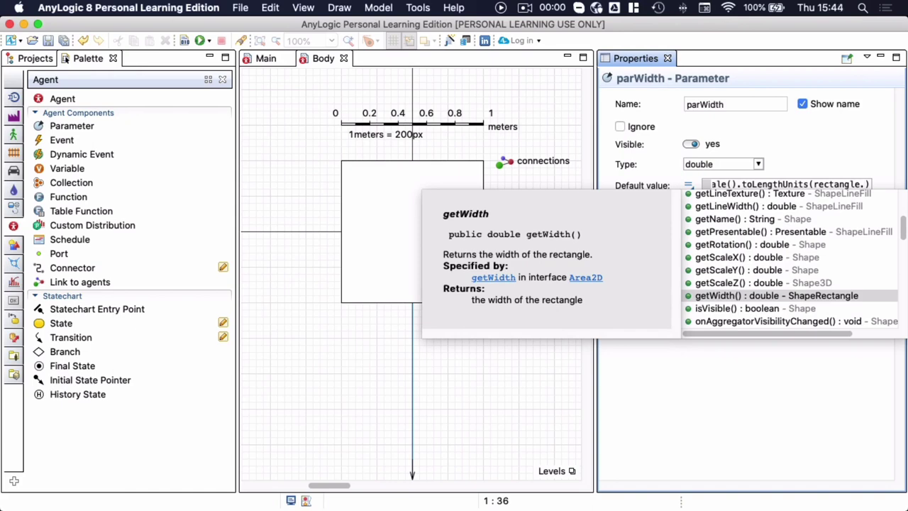
key(Return)
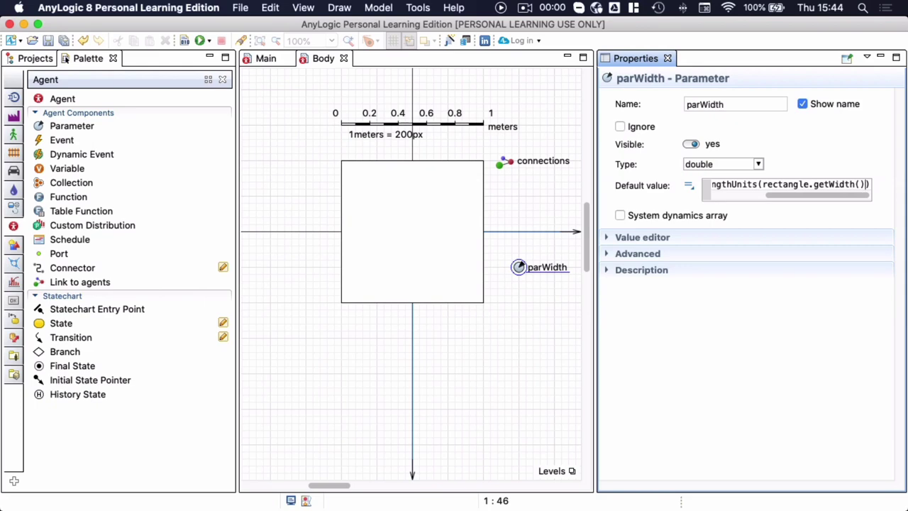
Step: Add LengthUnits.METER as the second argument to complete the conversion
text(,)
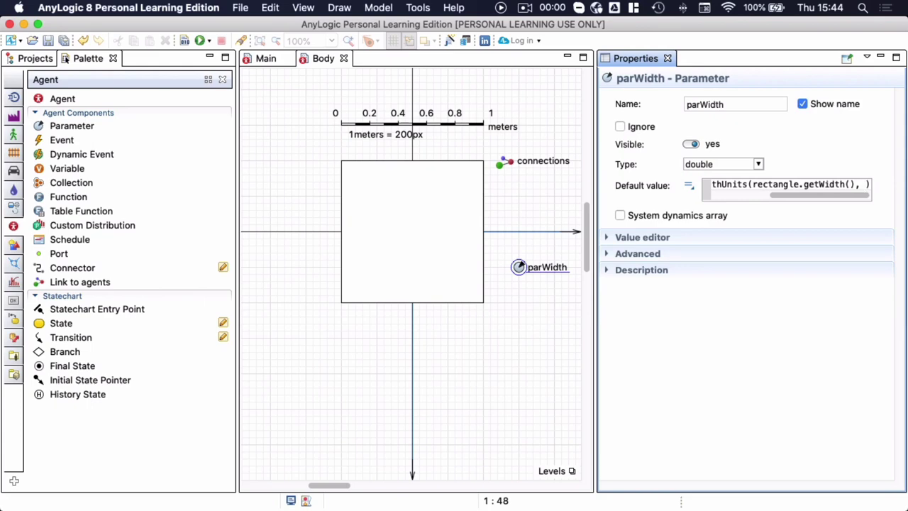
text(Len)
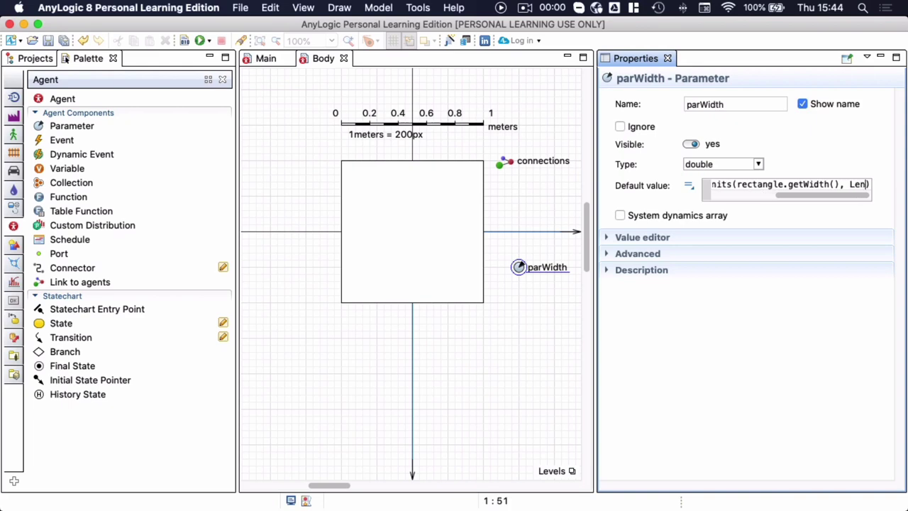
key(ctrl+space)
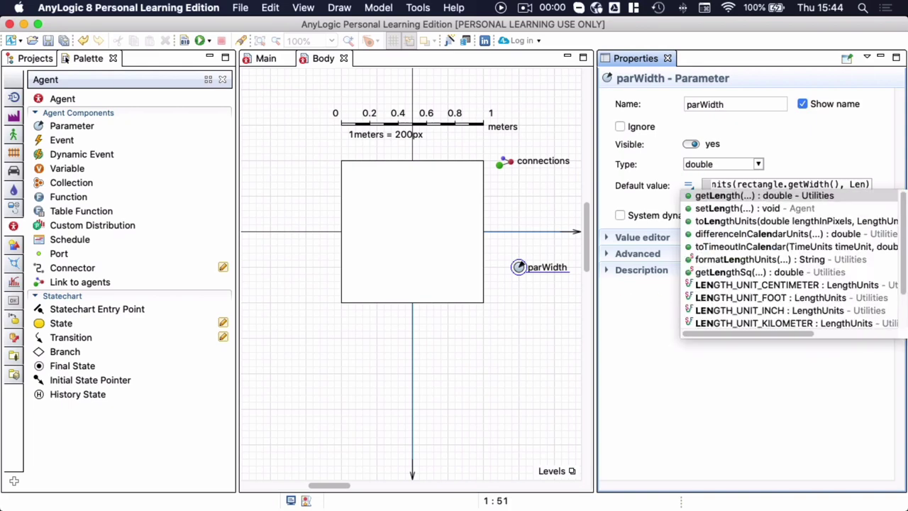
text(gthU)
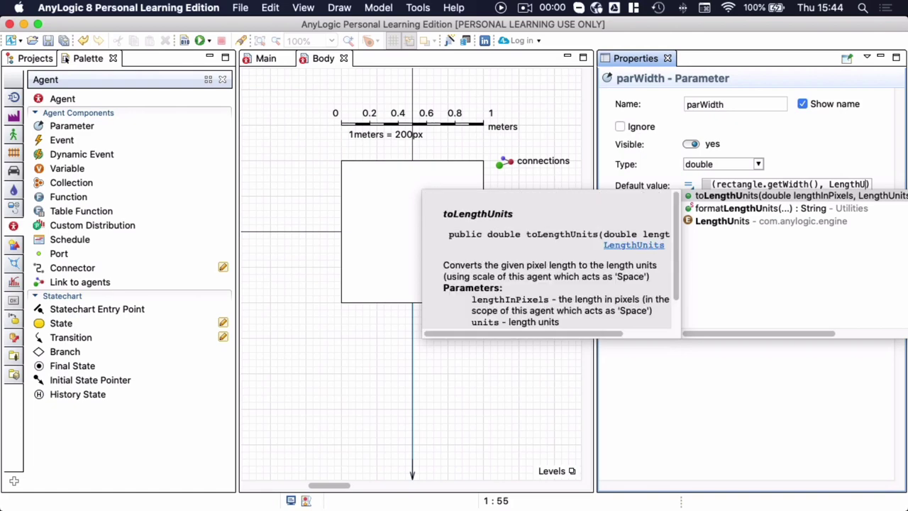
key(Down)
key(Down)
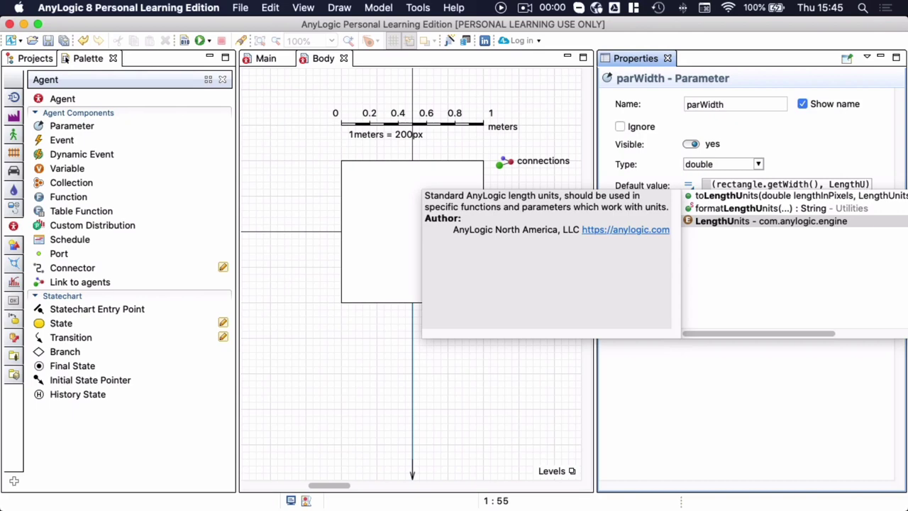
key(Return)
text(.)
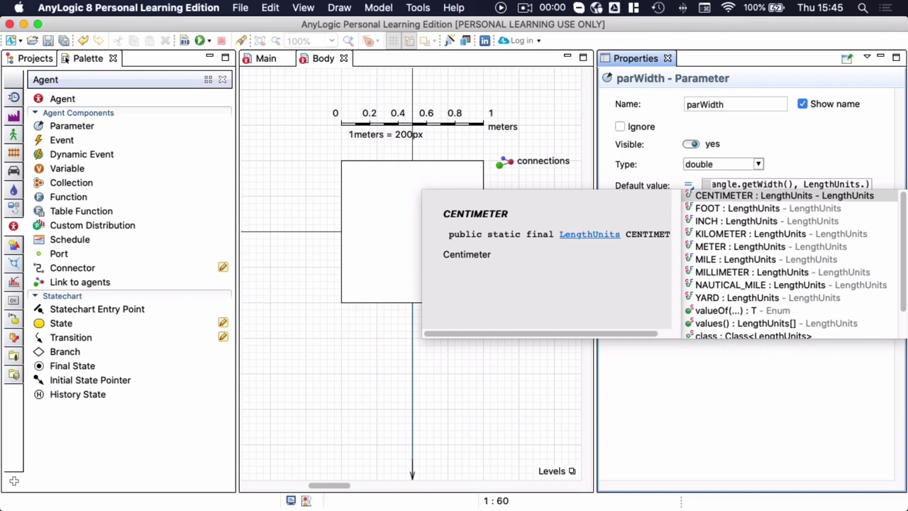
key(Down)
key(Down)
key(Down)
key(Down)
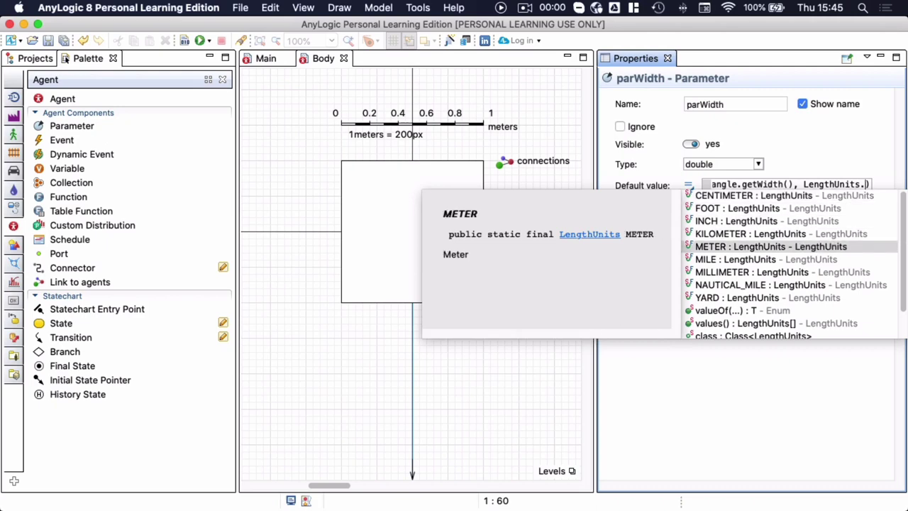
key(Return)
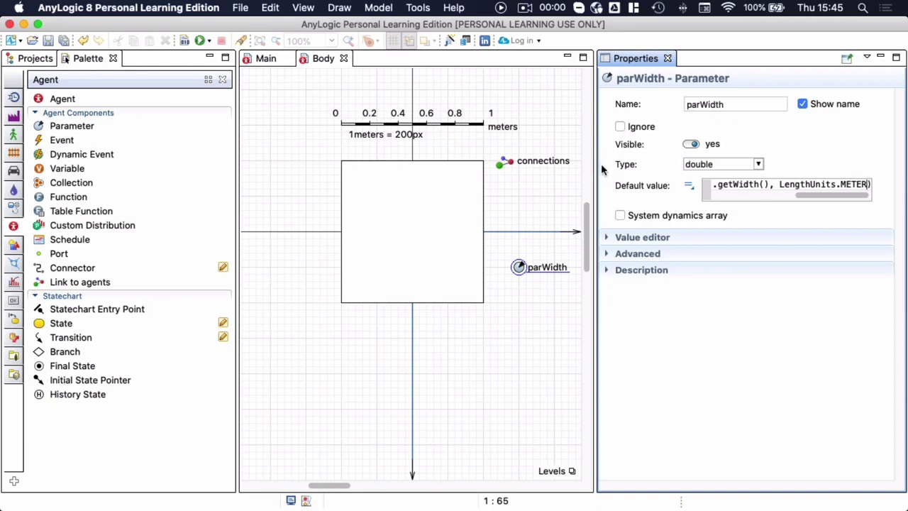
drag(595, 174, 399, 203)
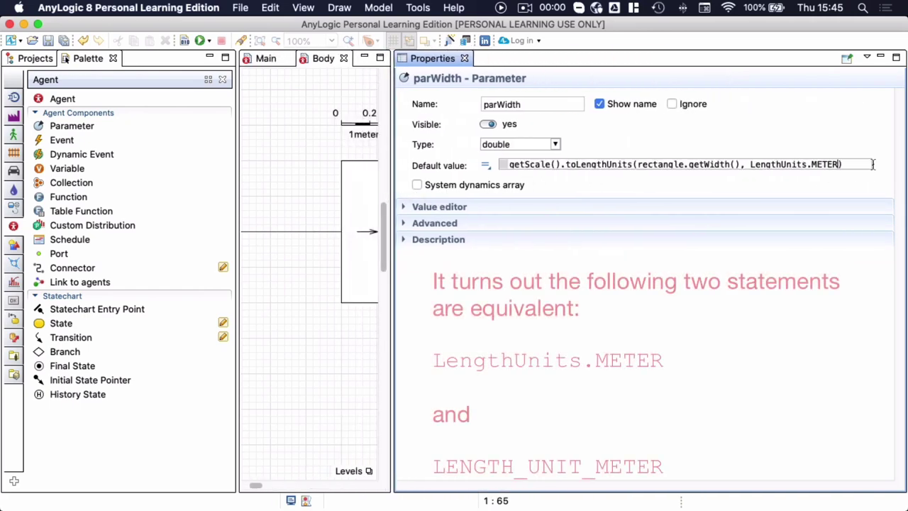
key(Right)
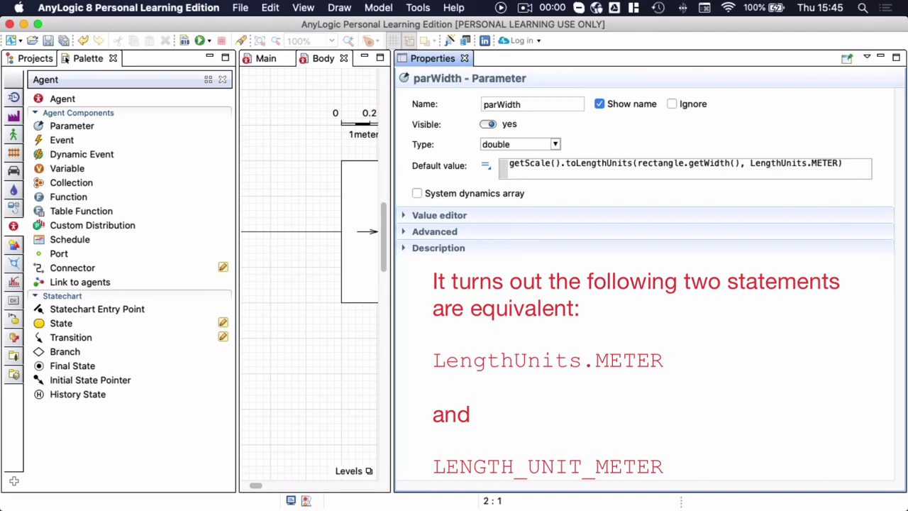
key(Return)
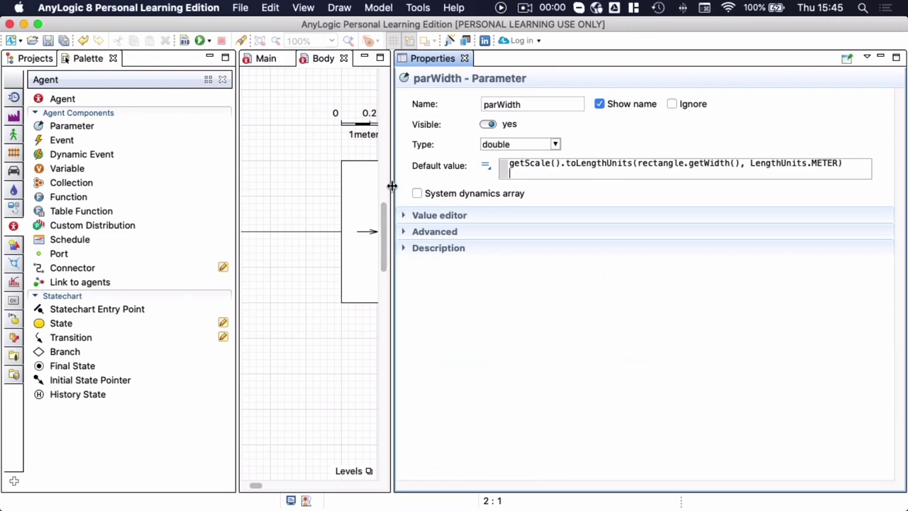
drag(390, 185, 615, 171)
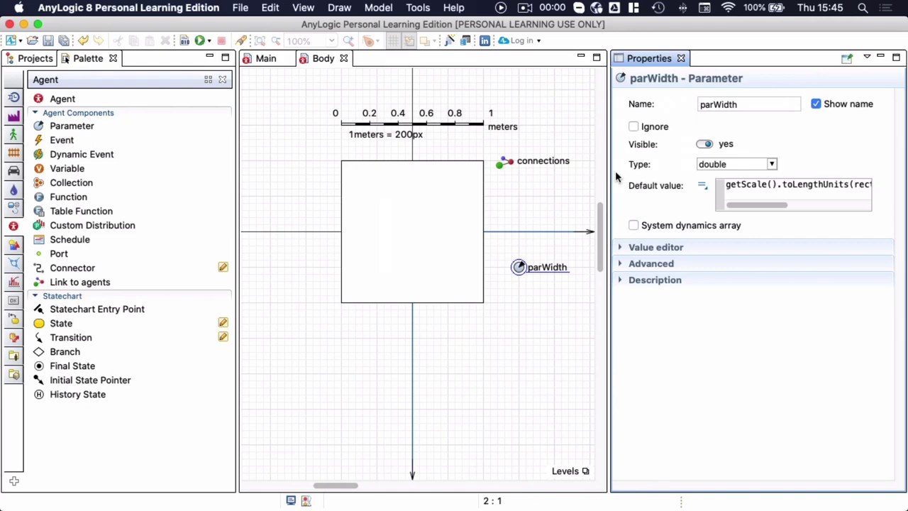
Step: On the Main diagram, set sourceBodies' New agent type to Body
click(266, 58)
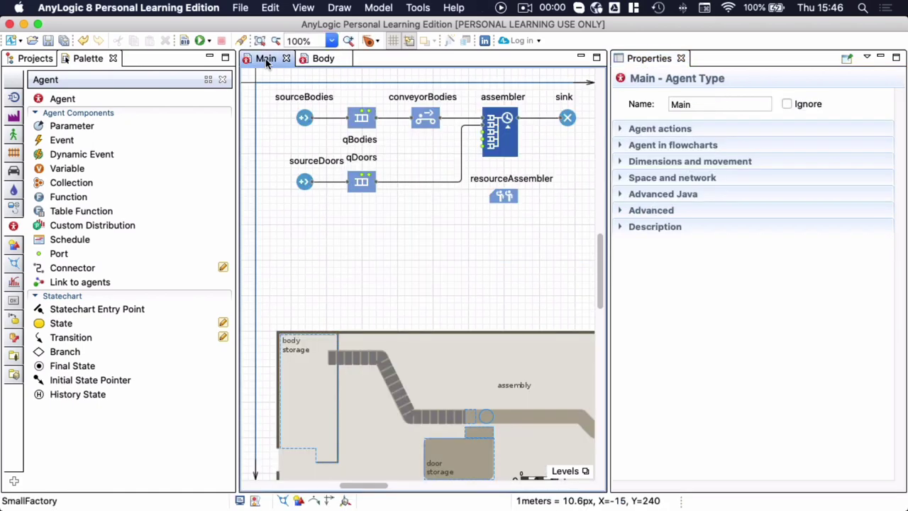
click(304, 119)
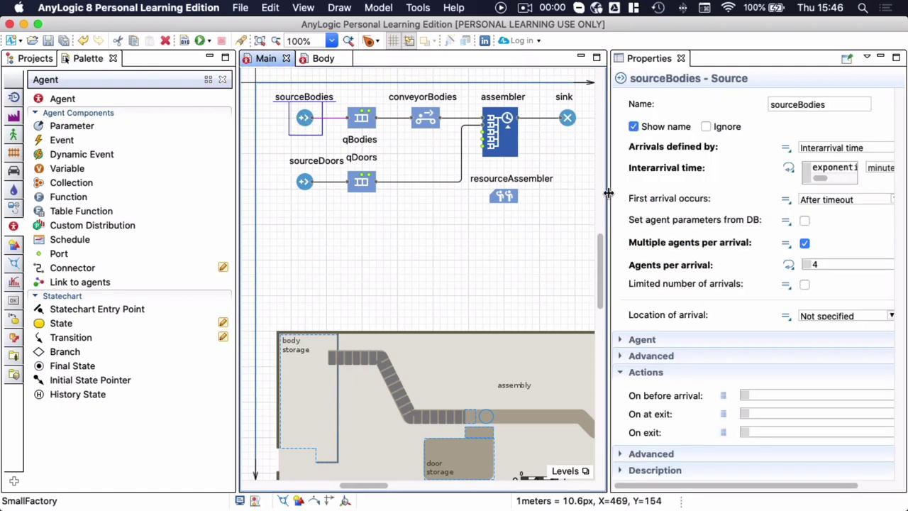
drag(610, 196, 511, 198)
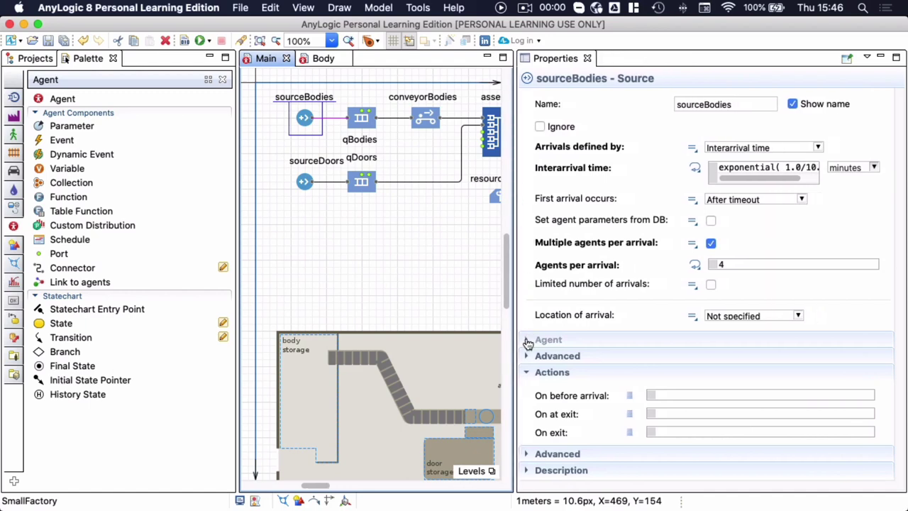
click(528, 342)
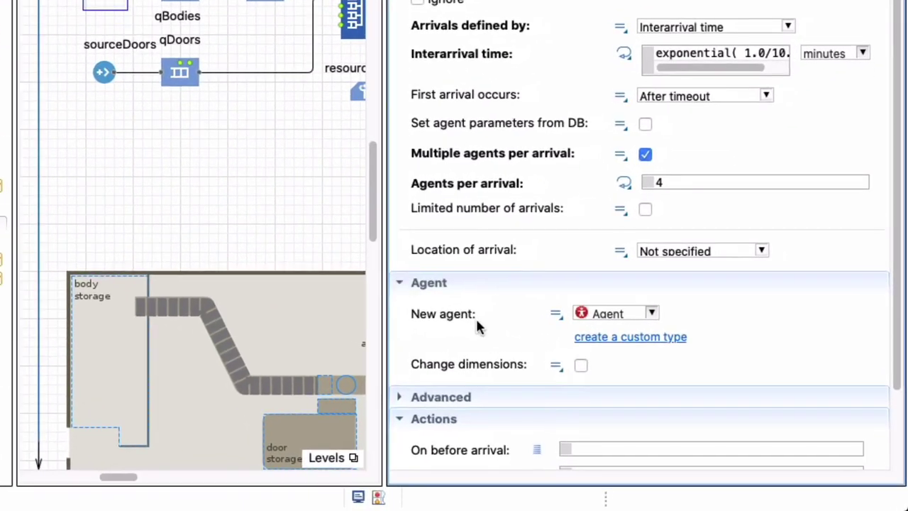
mouse_move(453, 325)
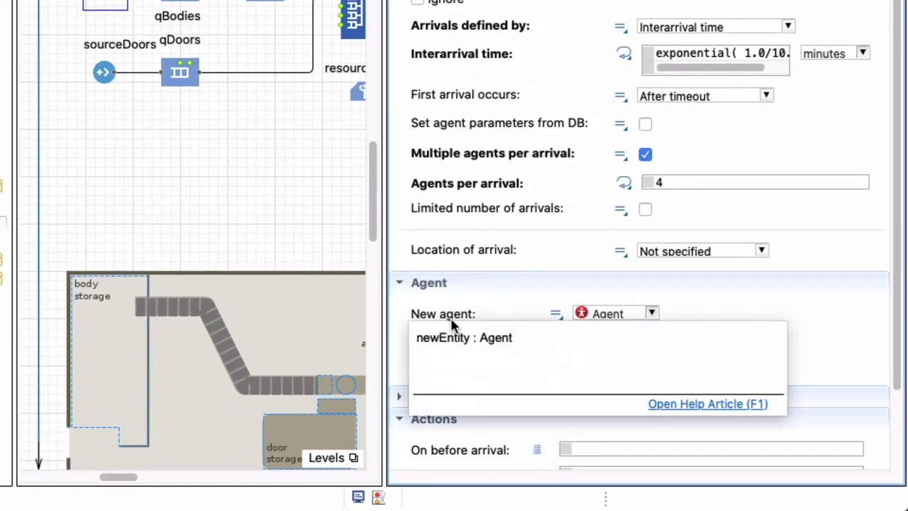
click(652, 313)
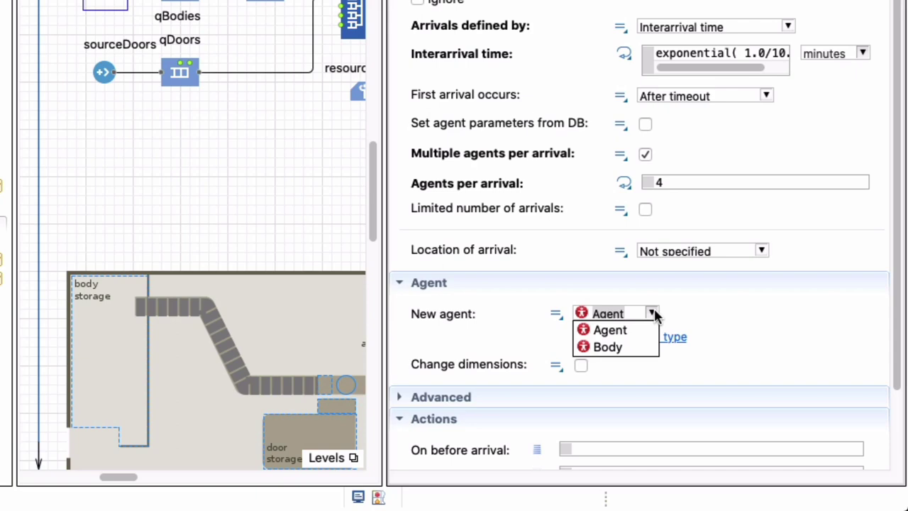
click(609, 348)
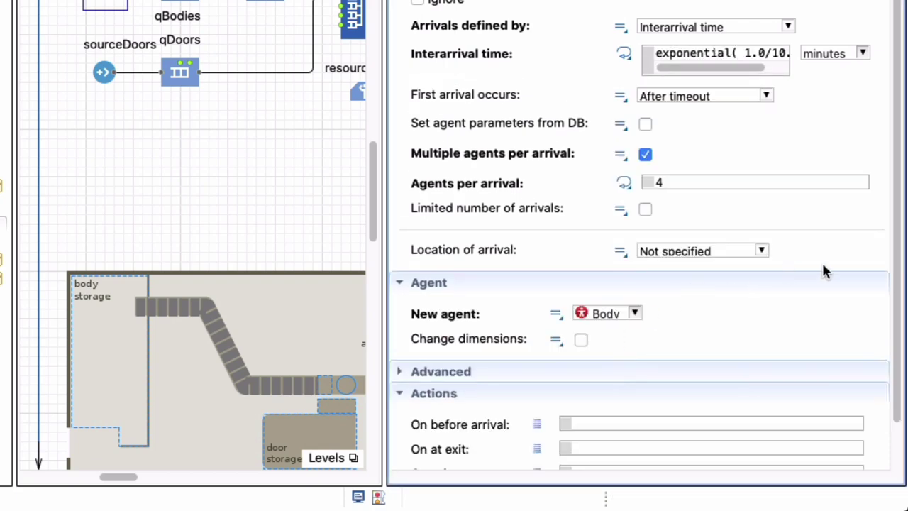
scroll(822, 269, down, 2)
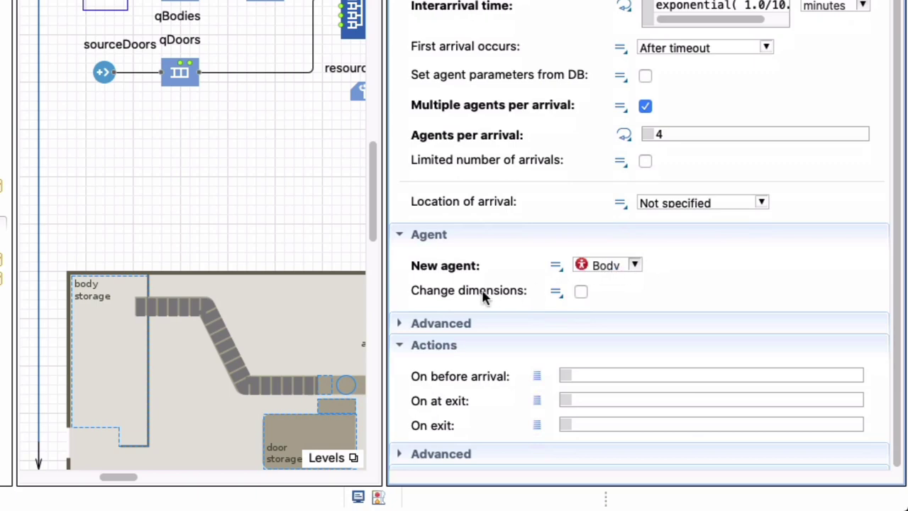
mouse_move(482, 297)
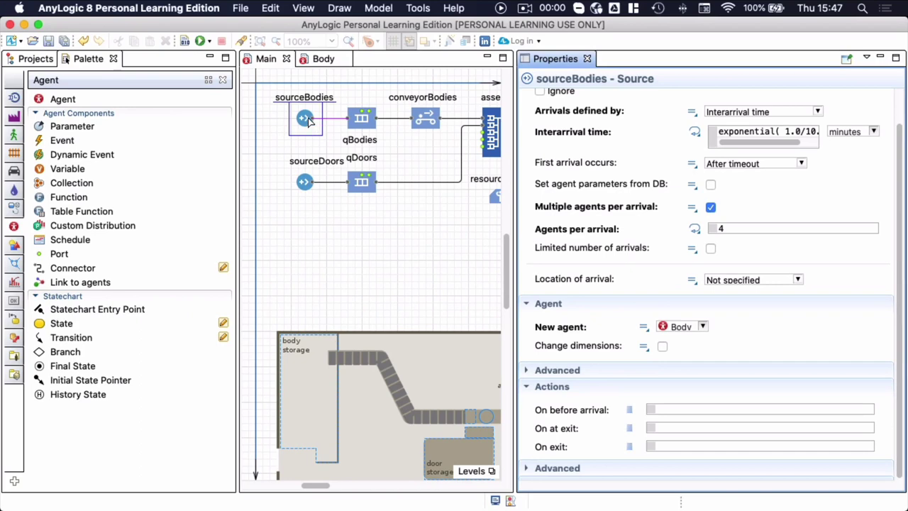
Step: Confirm qBodies' advanced settings show Agent type Body, then select conveyorBodies
click(361, 120)
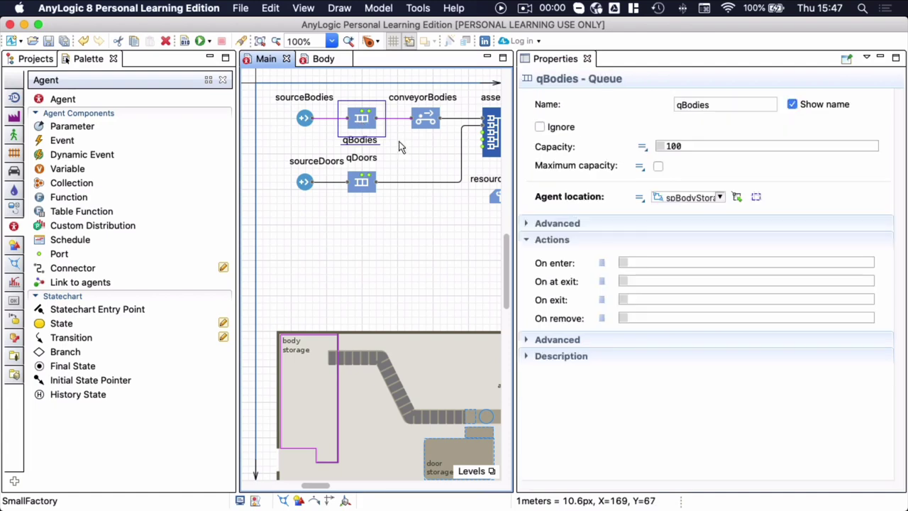
click(534, 224)
scroll(545, 284, down, 1)
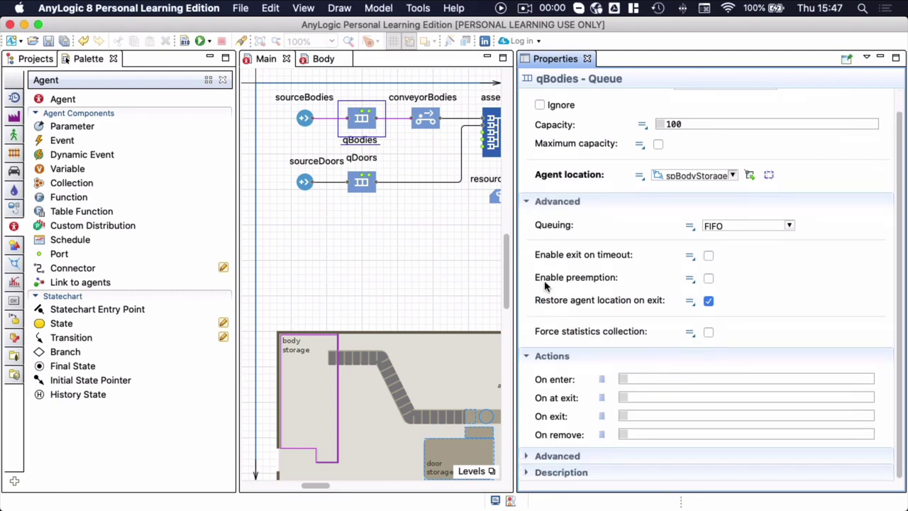
click(536, 452)
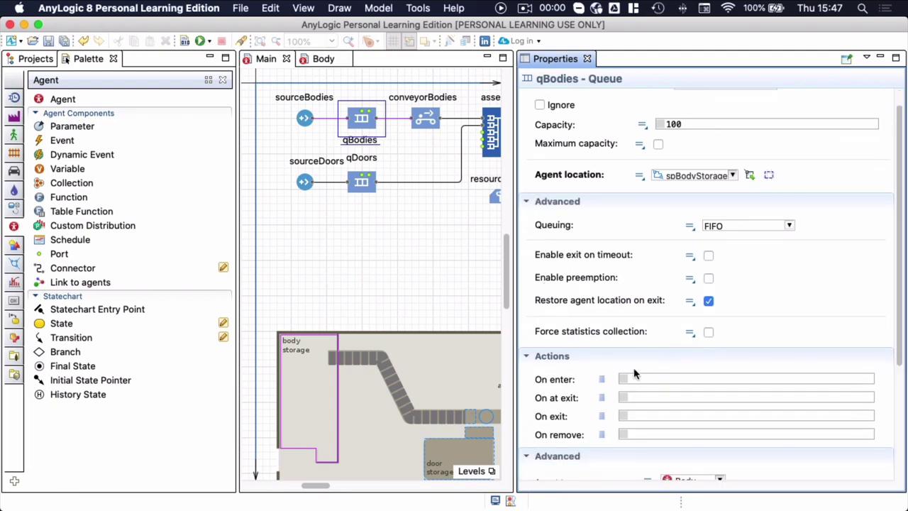
scroll(611, 344, down, 5)
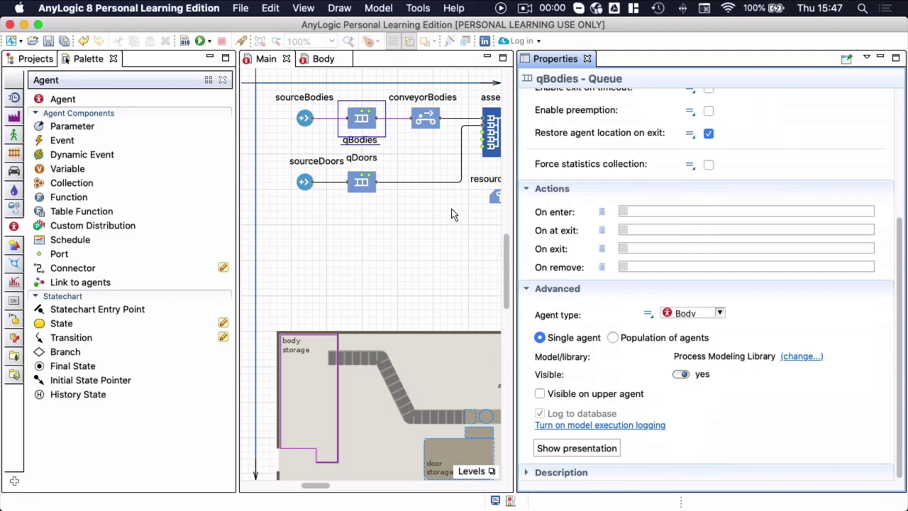
click(428, 126)
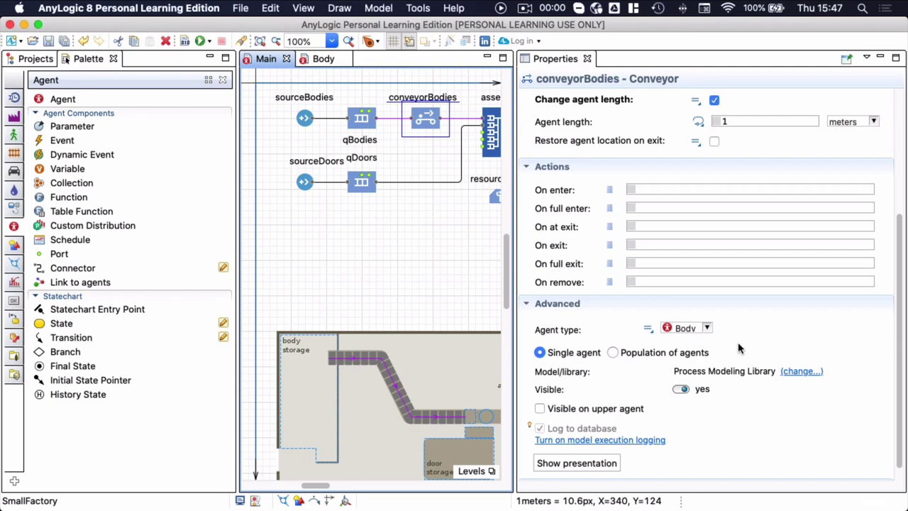
Step: Edit conveyorBodies' Agent length field, leaving 1 meter, then display the Process Modeling Library palette
scroll(755, 338, up, 3)
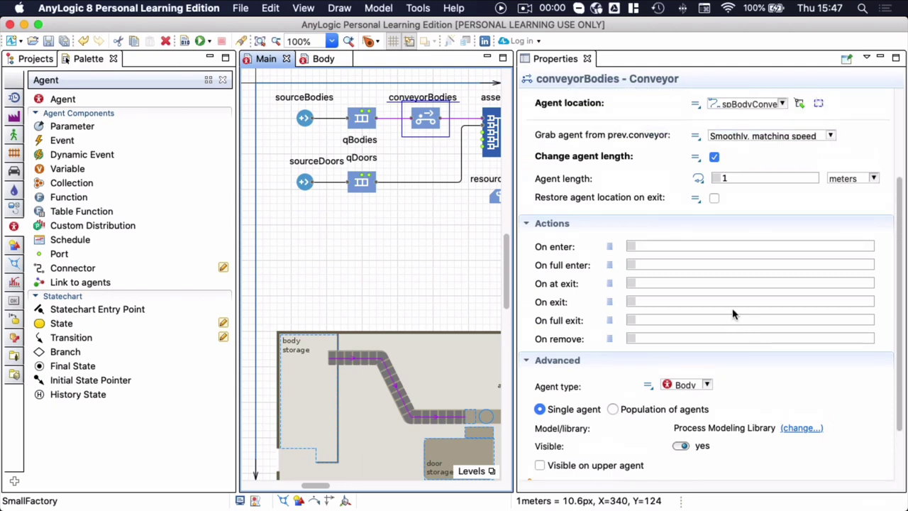
scroll(660, 170, up, 1)
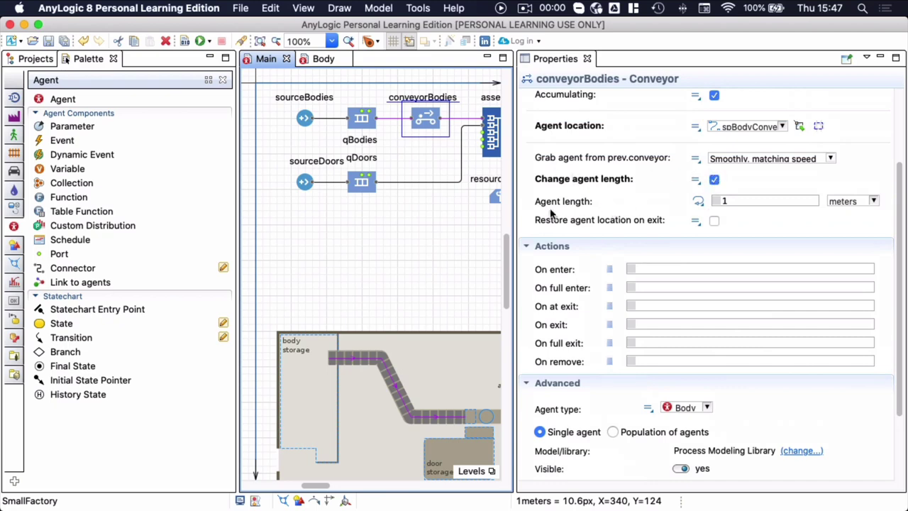
click(731, 202)
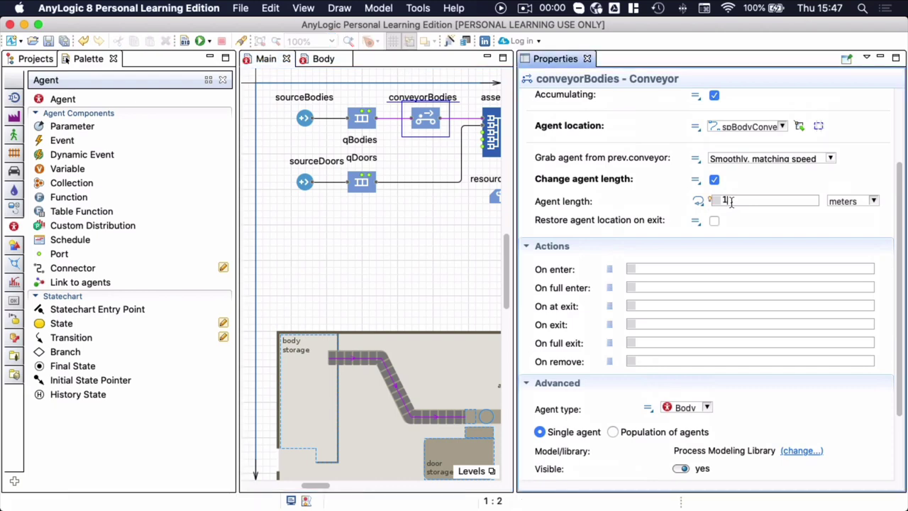
key(BackSpace)
click(14, 99)
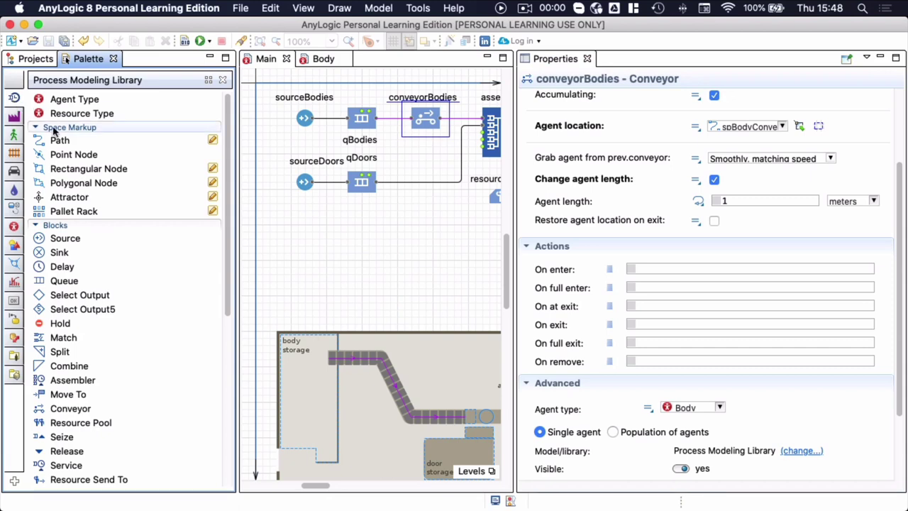
mouse_move(73, 411)
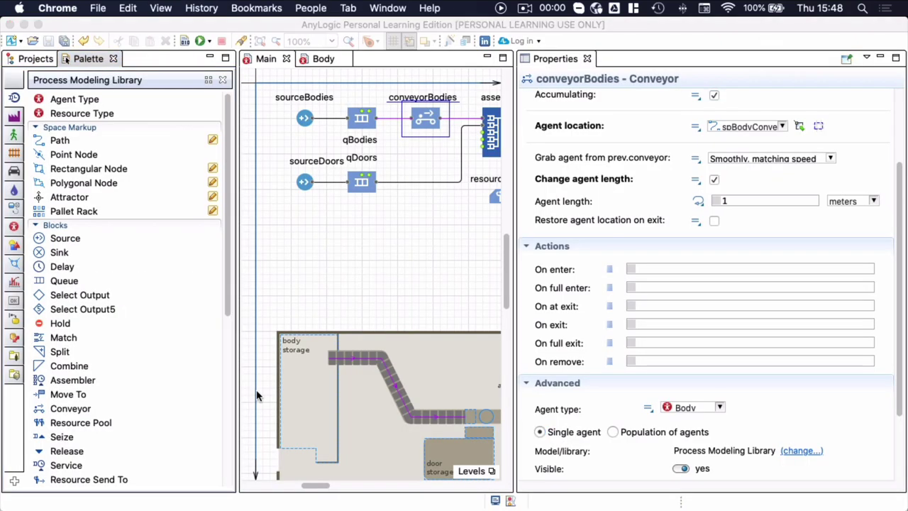
key(super+Tab)
key(super+shift+Tab)
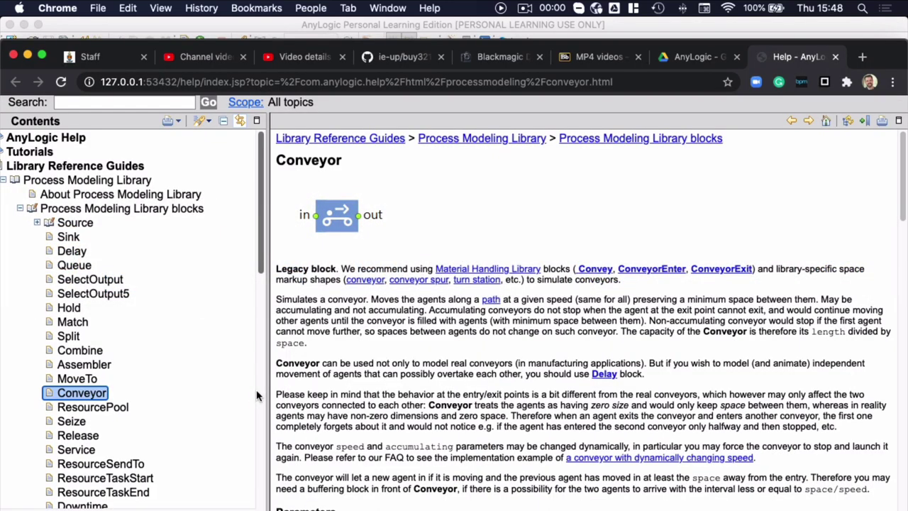
scroll(369, 378, down, 5)
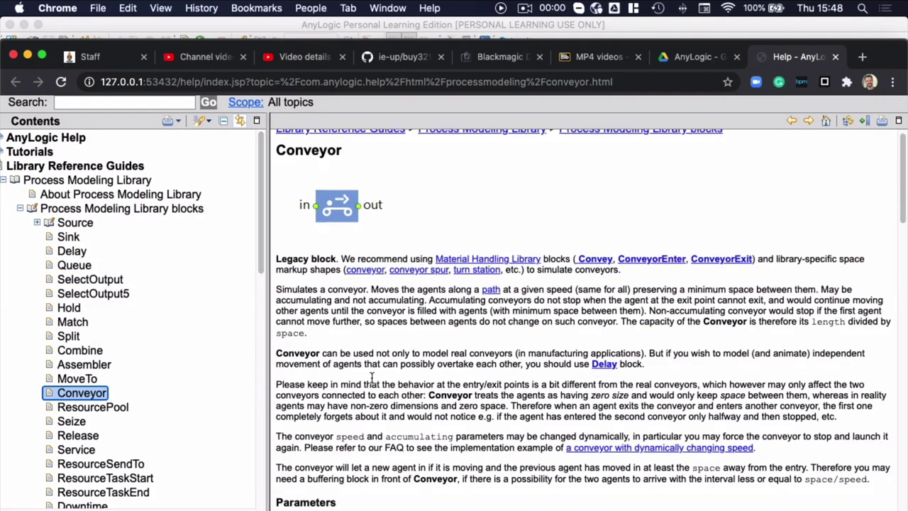
scroll(357, 381, down, 7)
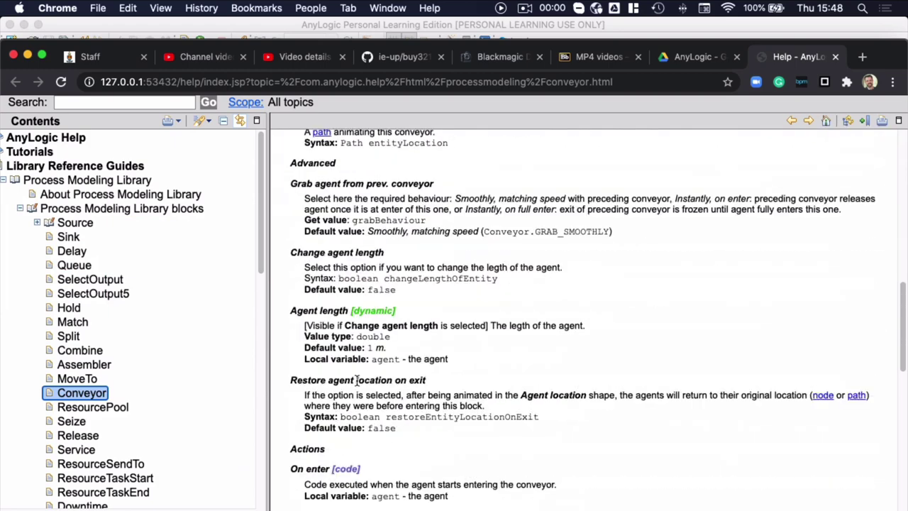
scroll(356, 381, down, 4)
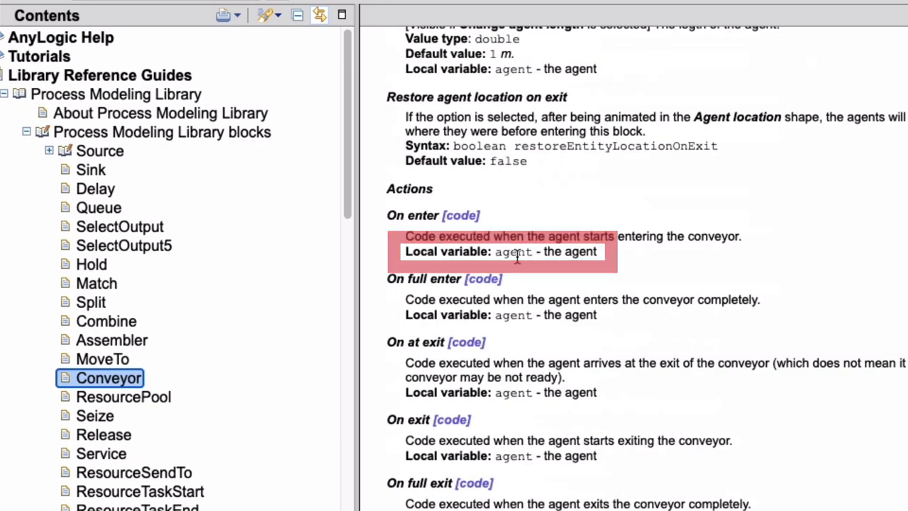
key(super+Tab)
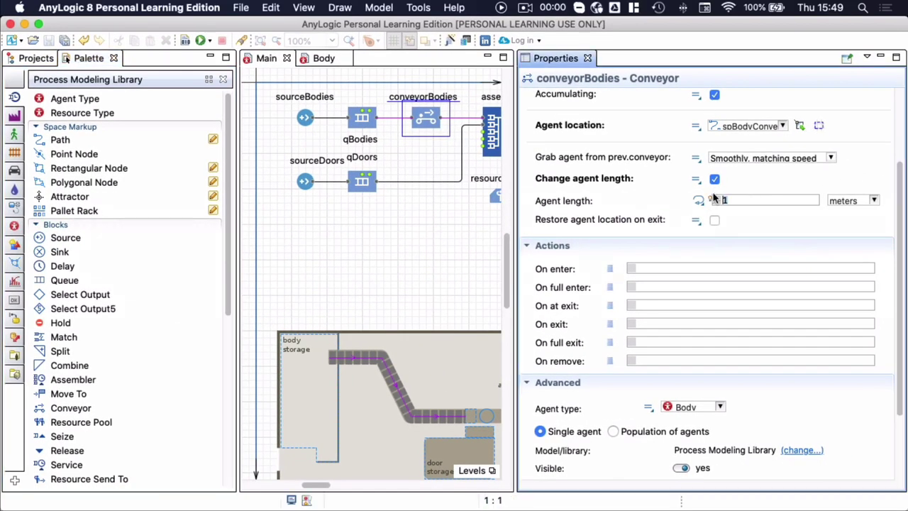
Step: Enter agent.parWidth in conveyorBodies' Agent length field using code completion
text(ag)
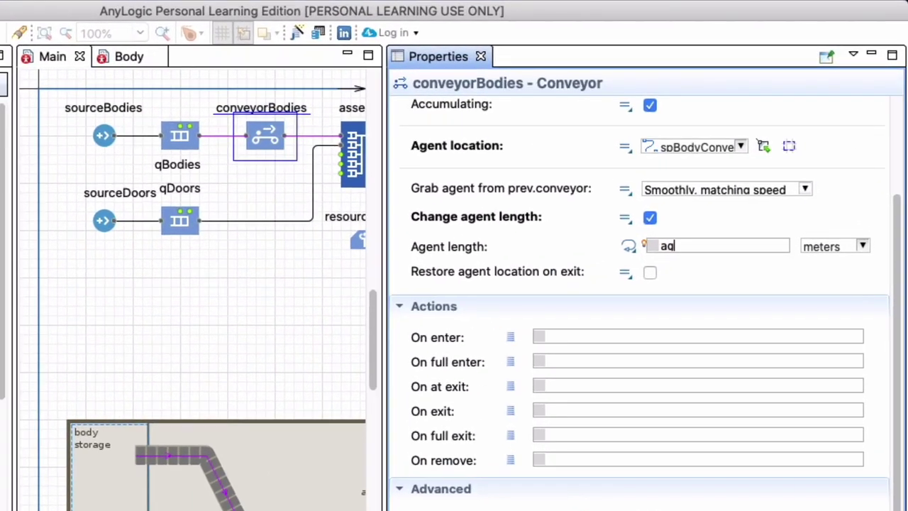
key(ctrl+space)
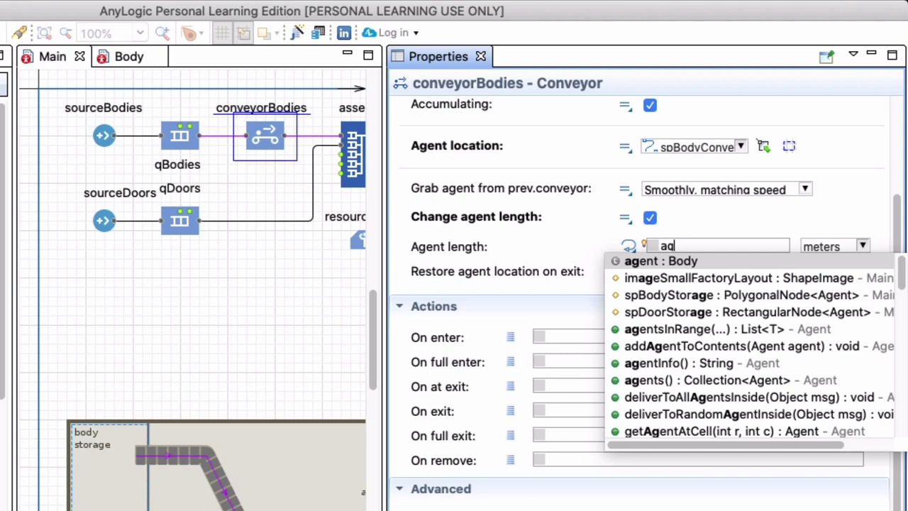
key(Return)
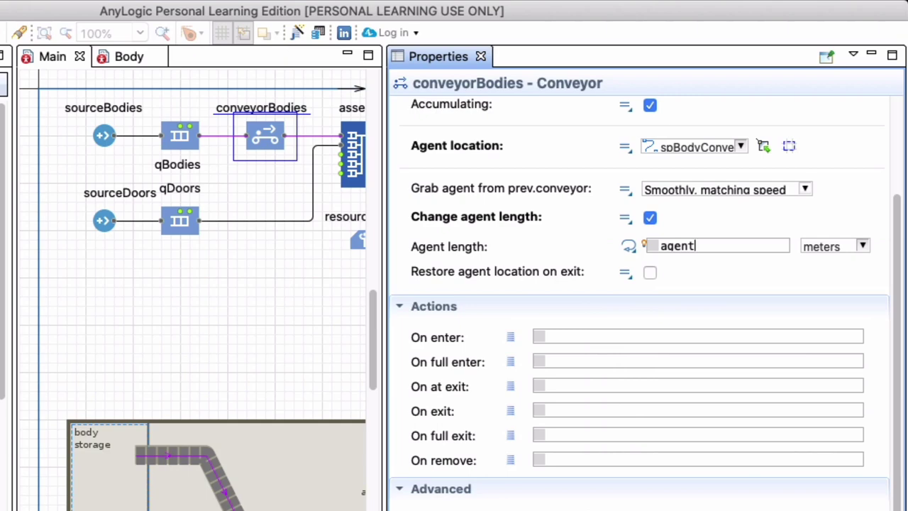
text(.)
key(ctrl+space)
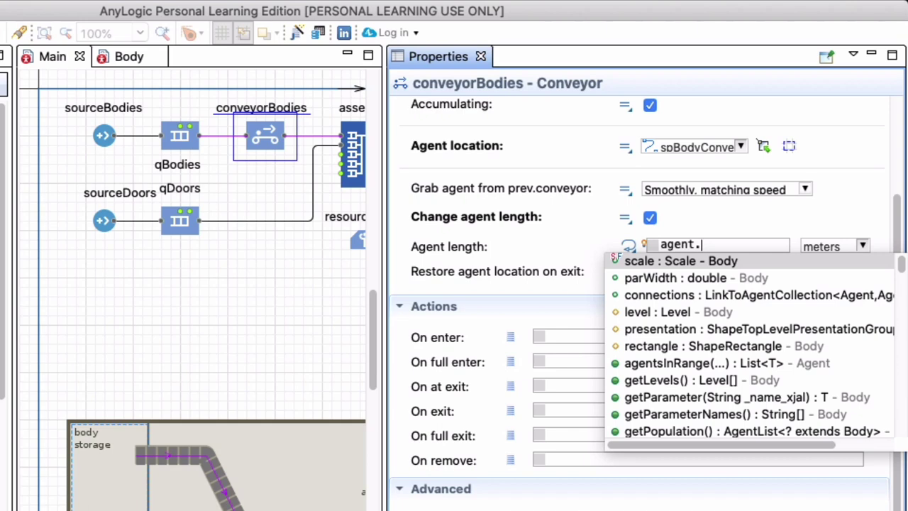
key(Down)
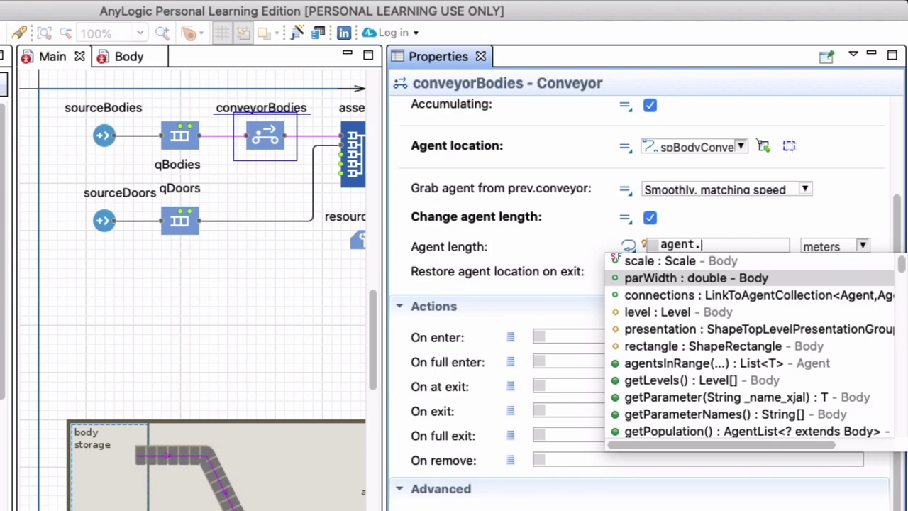
key(Up)
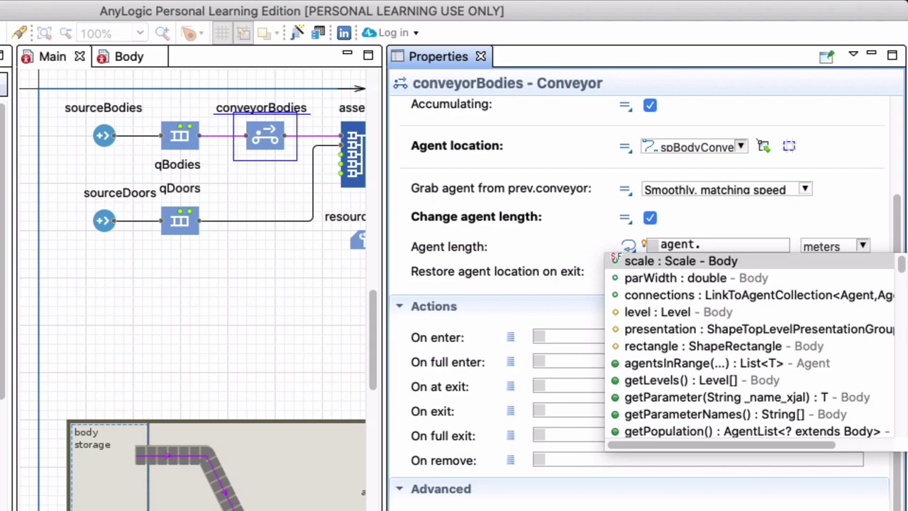
key(Down)
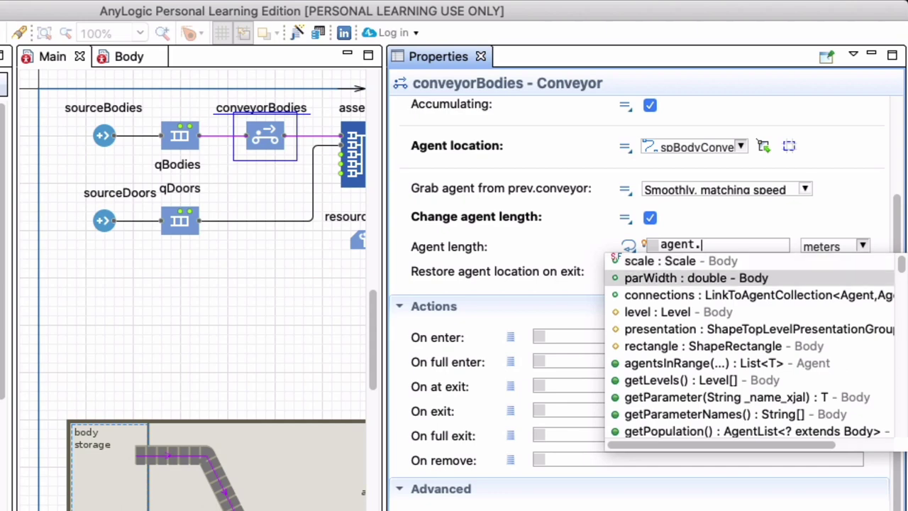
key(Return)
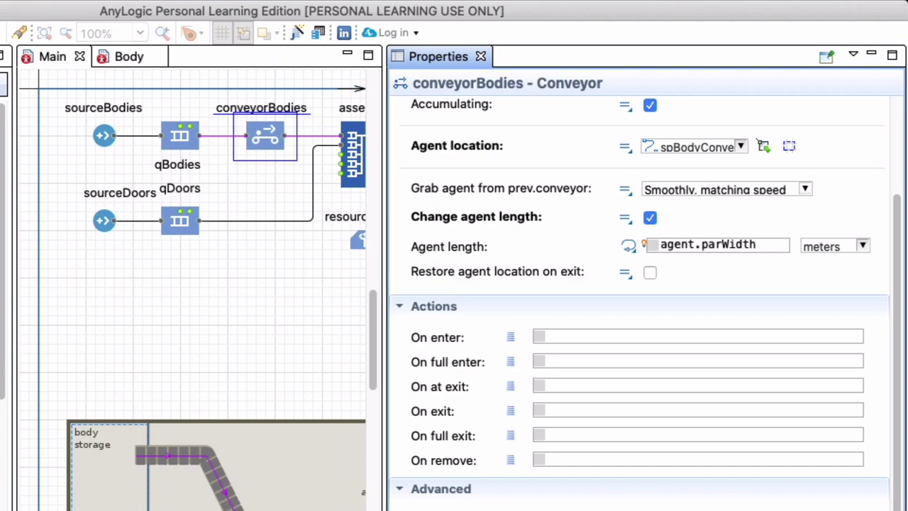
Step: Prefix the expression with 2* so the agent length becomes 2*agent.parWidth meters
key(Left)
key(Left)
key(Left)
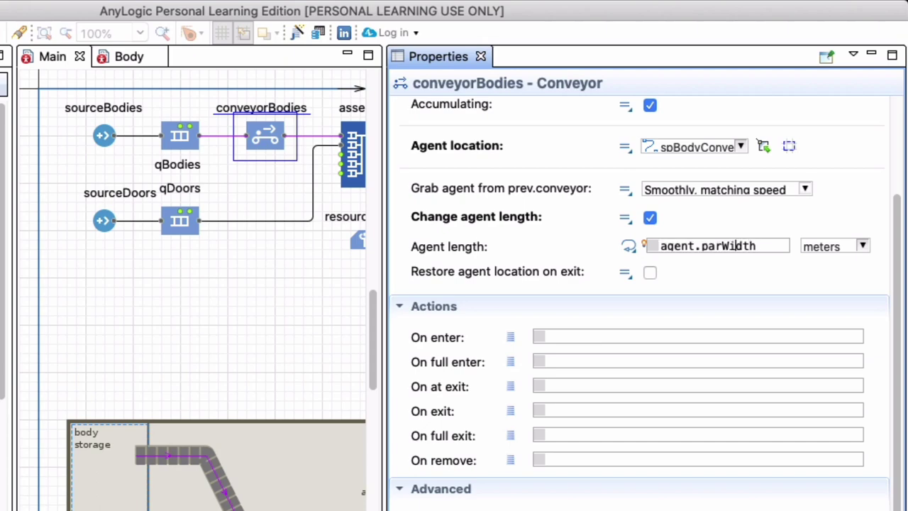
key(Left)
key(Left)
key(Left)
key(Left)
key(Left)
key(Left)
key(Left)
key(Left)
key(Left)
key(Left)
key(Left)
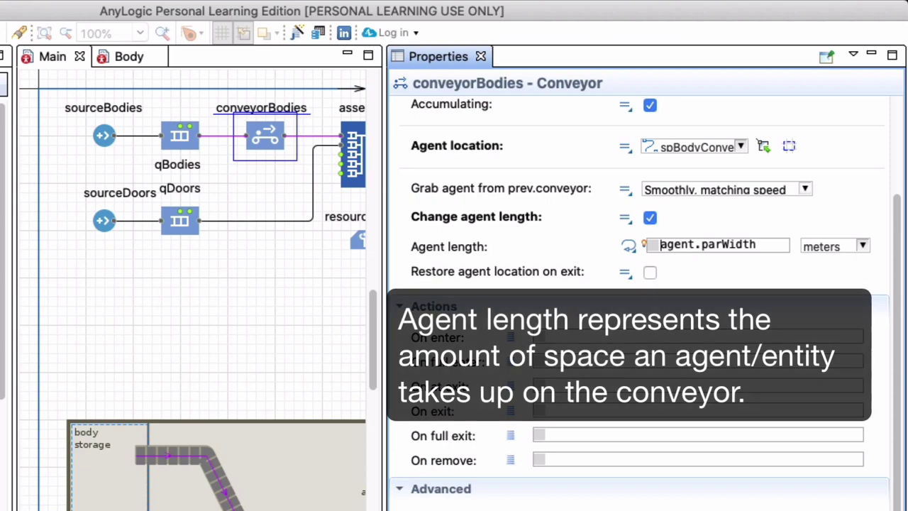
text(2*)
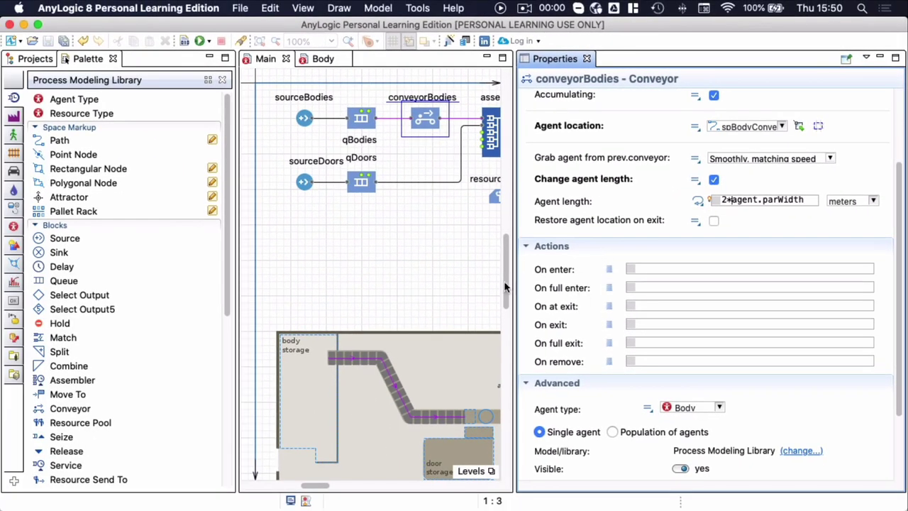
click(445, 270)
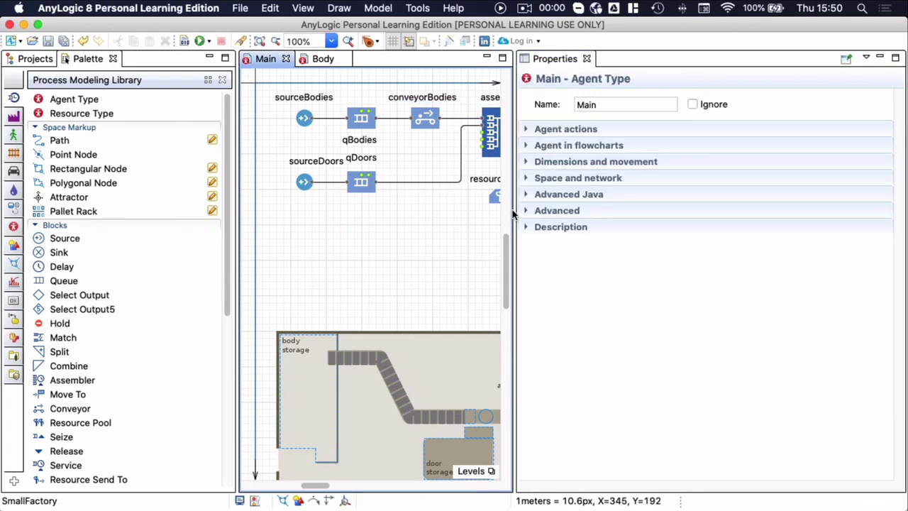
Step: Select the assembler block and scroll its properties down to the Advanced input agent types
drag(544, 213, 694, 217)
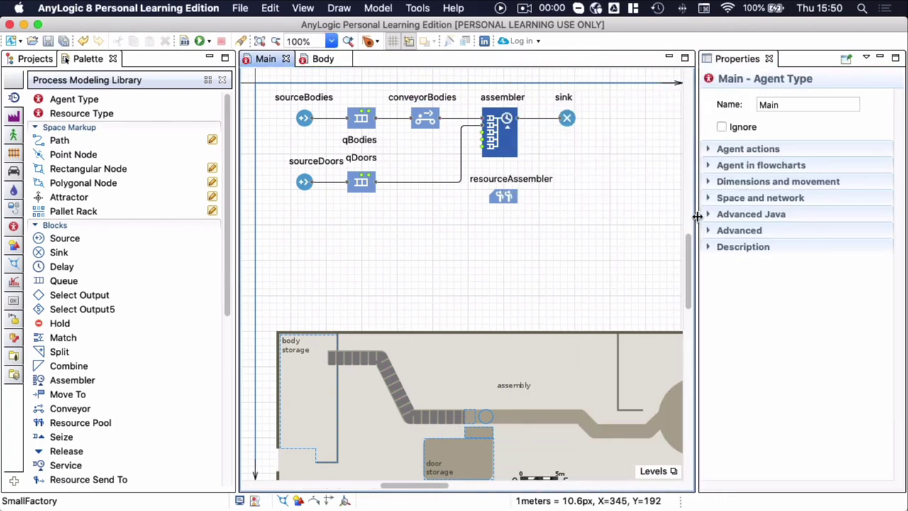
click(503, 129)
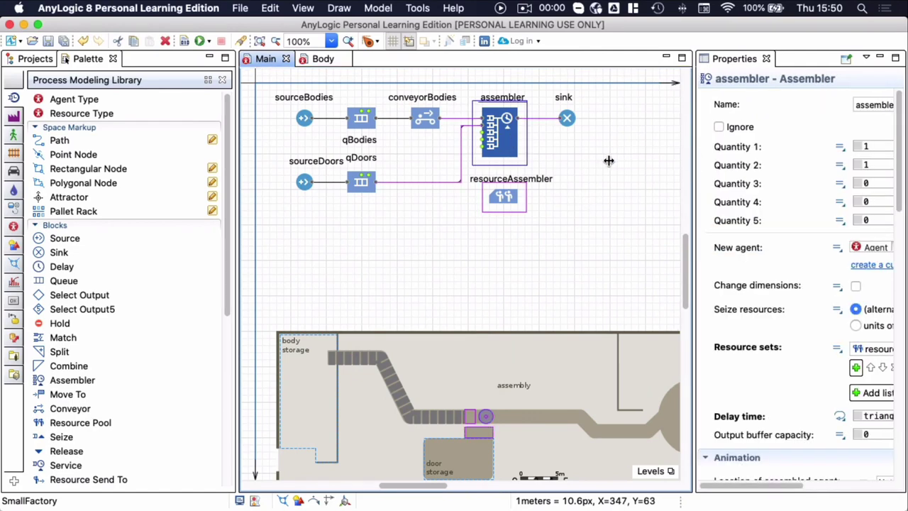
drag(694, 158, 509, 174)
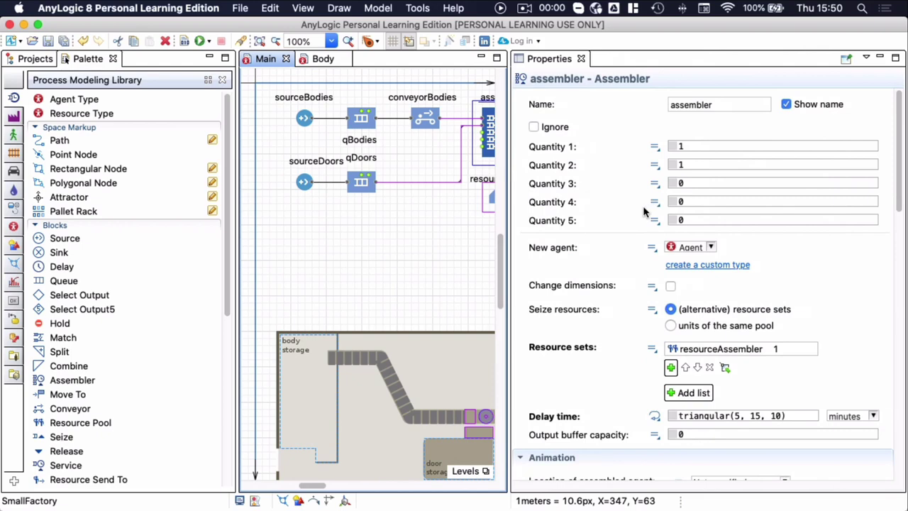
scroll(645, 209, down, 5)
scroll(645, 213, down, 10)
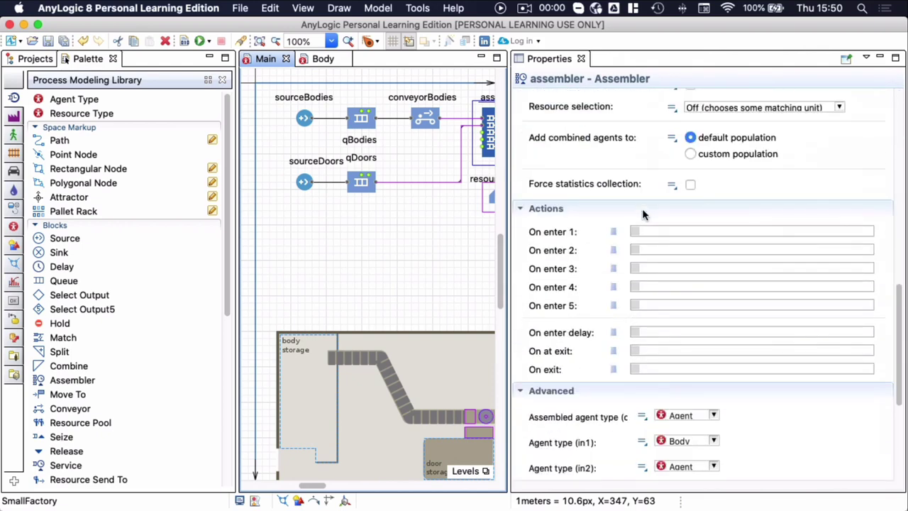
scroll(640, 200, down, 5)
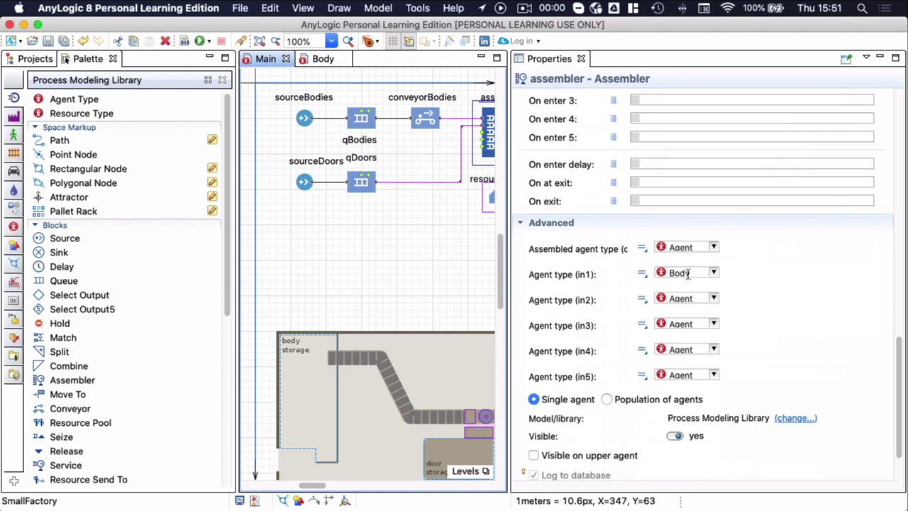
click(506, 230)
drag(507, 231, 601, 228)
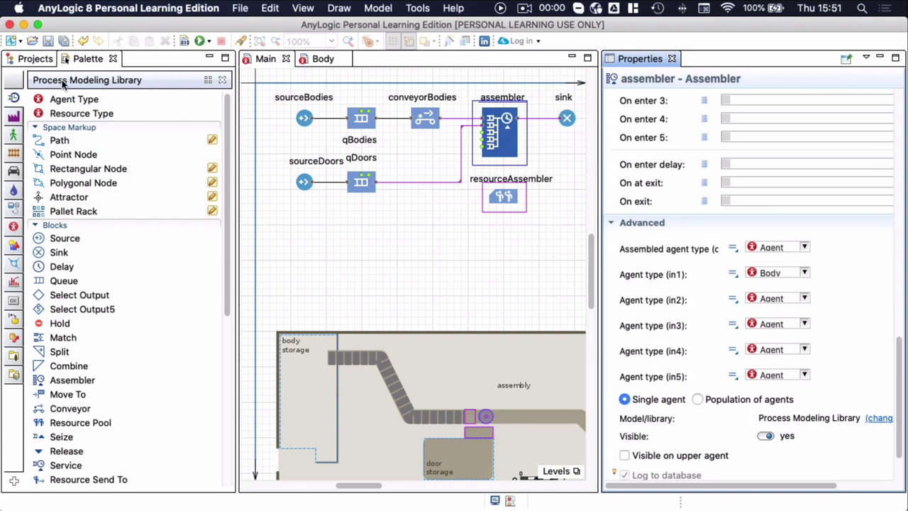
Step: Save and build the model, run SmallFactory / Simulation, then stop it and close its window
click(48, 40)
click(184, 42)
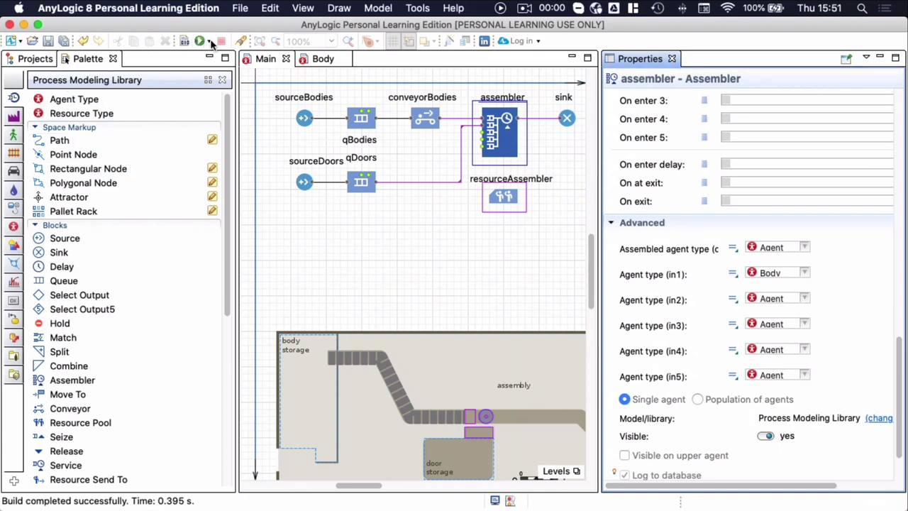
click(209, 41)
click(229, 54)
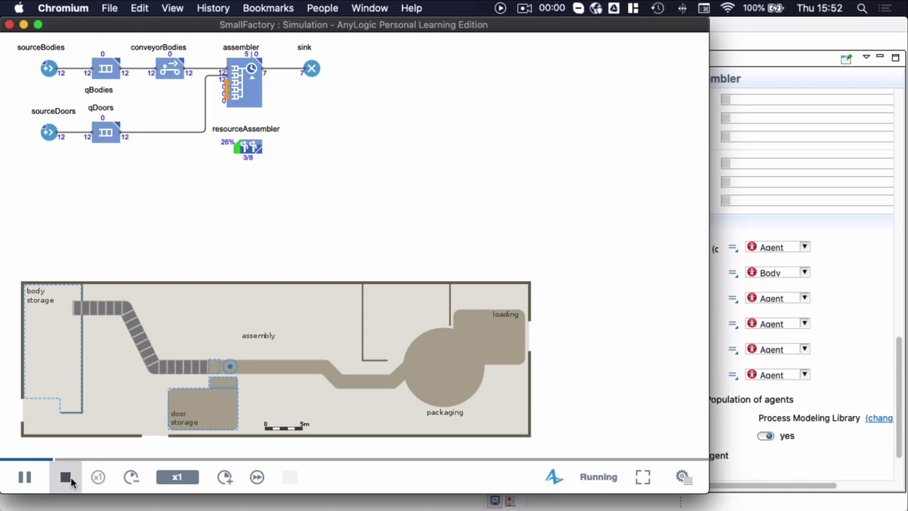
click(66, 477)
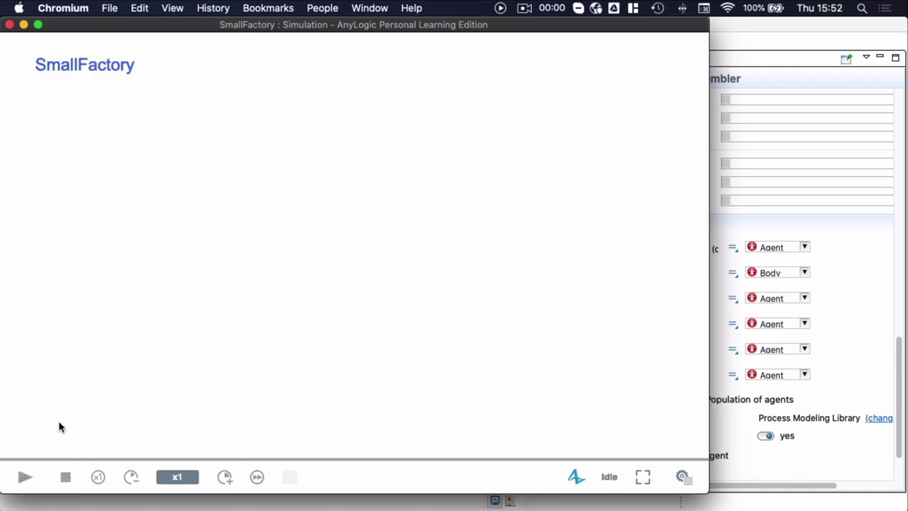
click(10, 24)
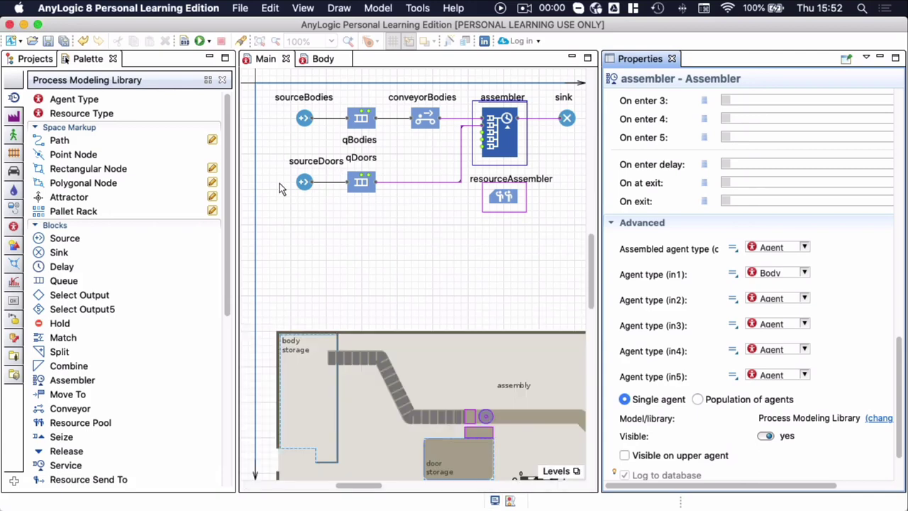
Step: Change sourceDoors' interarrival time from 0.25 to exponential(1.0 / 2.5) minutes
click(307, 184)
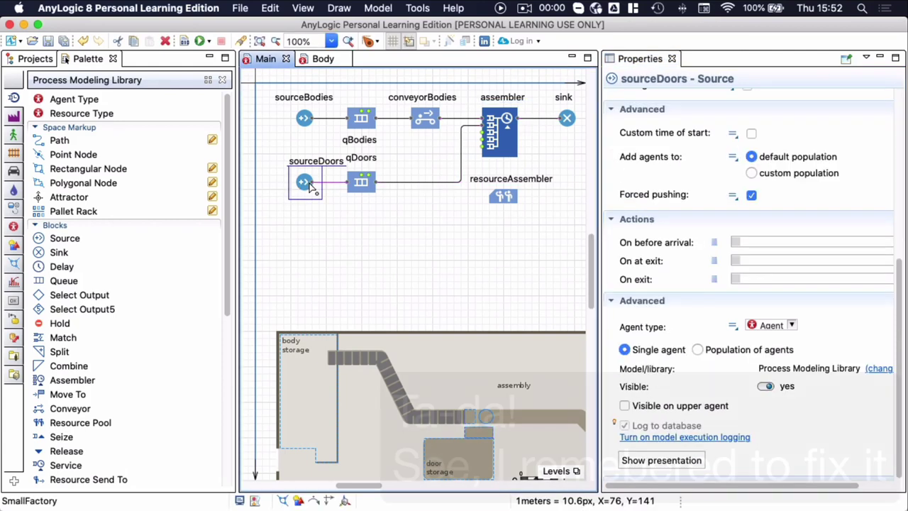
scroll(665, 182, up, 2)
scroll(667, 184, up, 8)
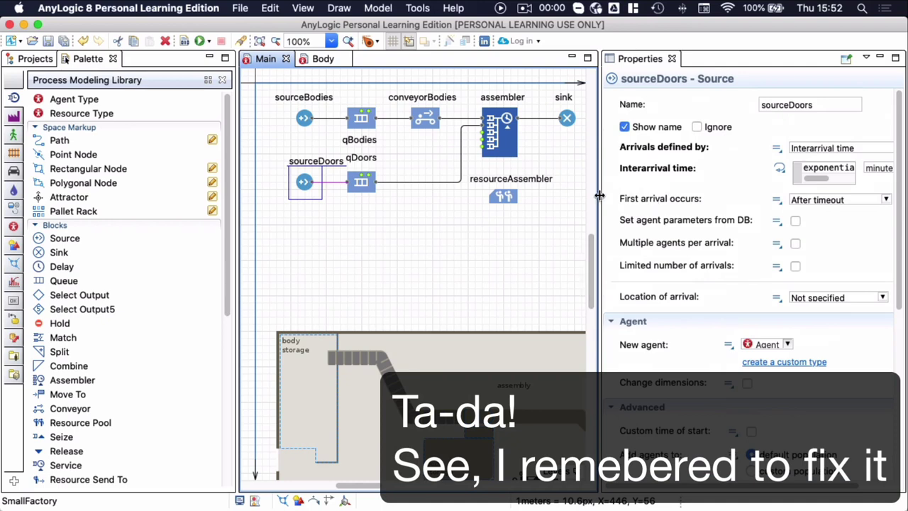
drag(600, 197, 563, 199)
mouse_move(508, 201)
mouse_down()
mouse_move(458, 201)
mouse_move(502, 200)
mouse_up()
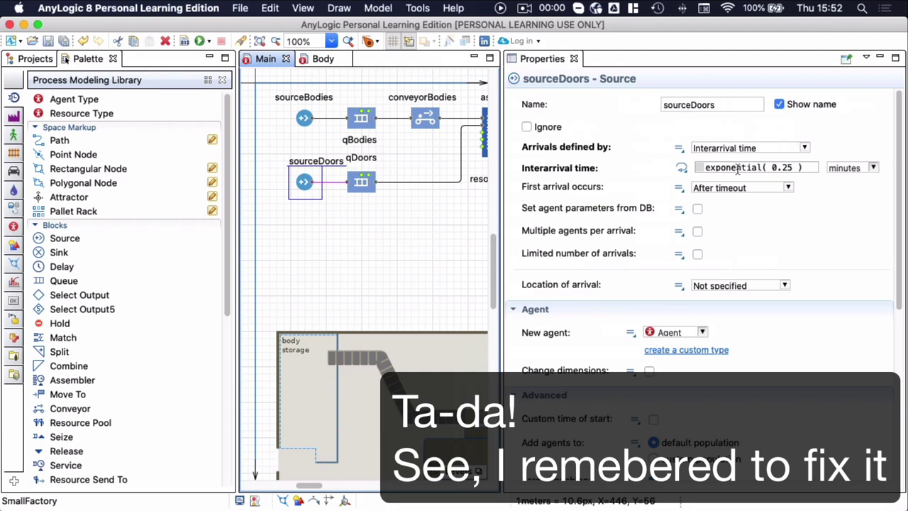
click(792, 166)
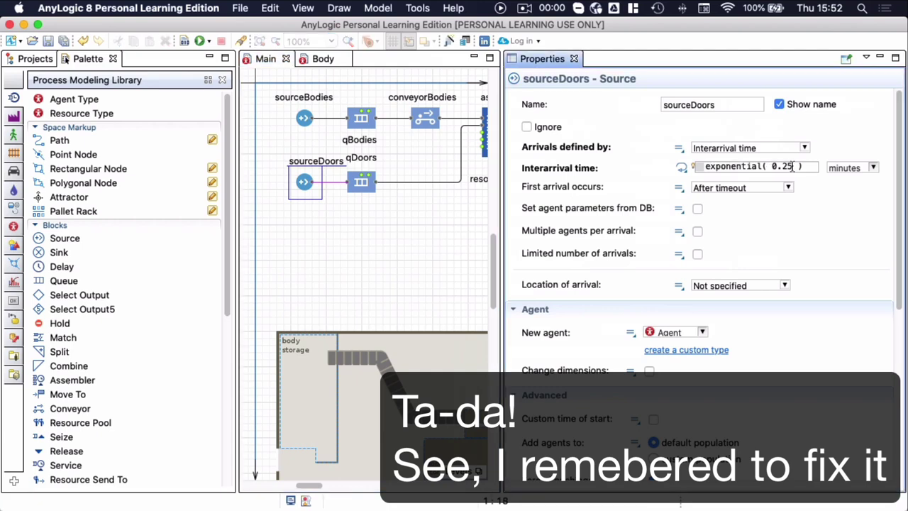
key(BackSpace)
key(BackSpace)
key(BackSpace)
key(BackSpace)
text(1.0)
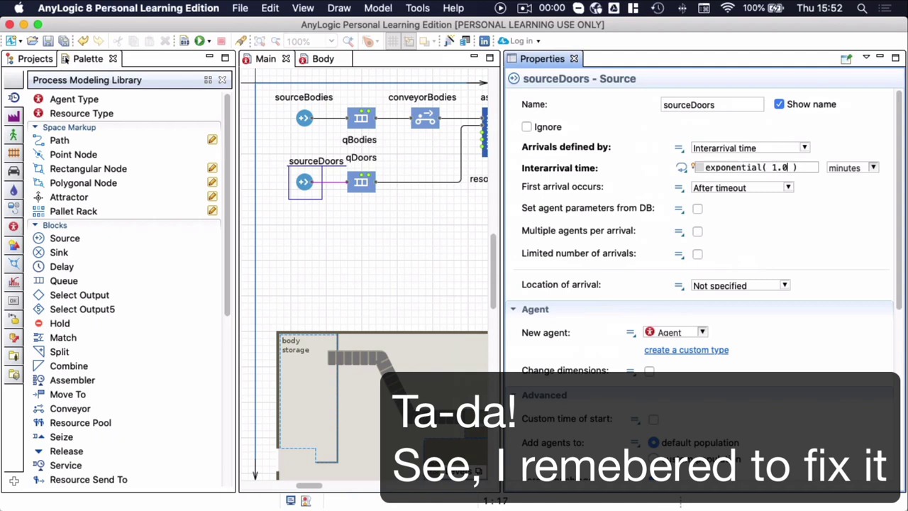
text( / 2.5)
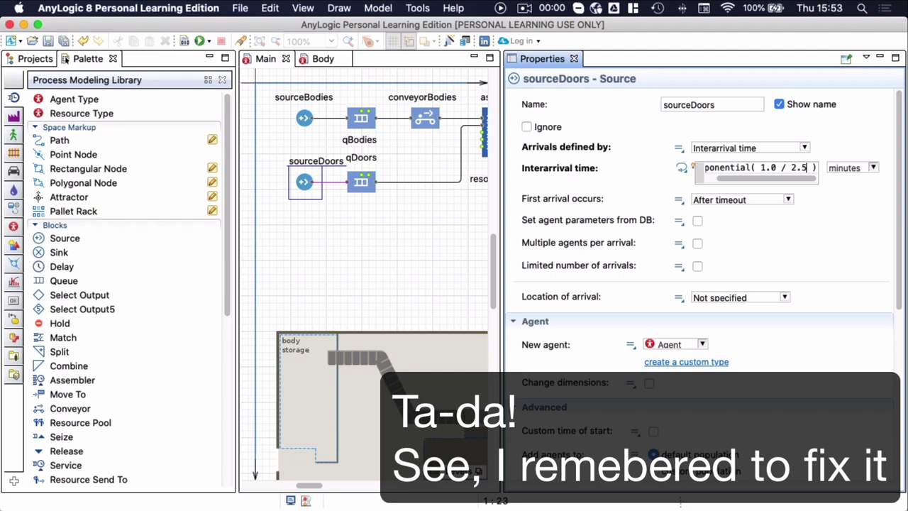
key(ctrl+s)
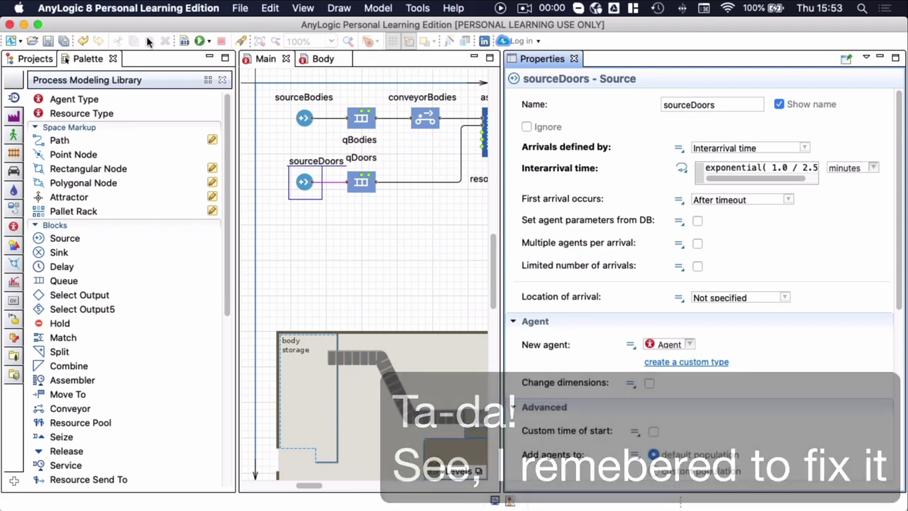
Step: Save the model and show the SmallFactory project tree
click(185, 42)
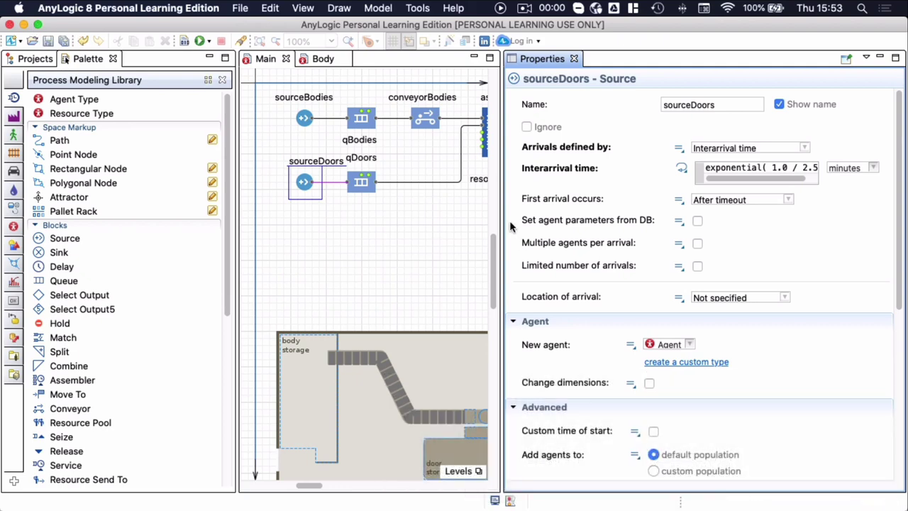
drag(500, 223, 508, 222)
drag(635, 214, 649, 213)
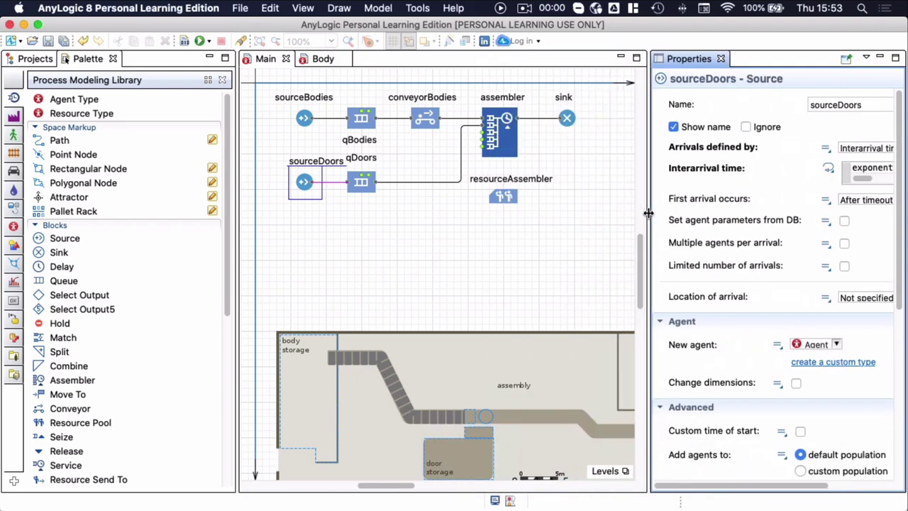
click(35, 60)
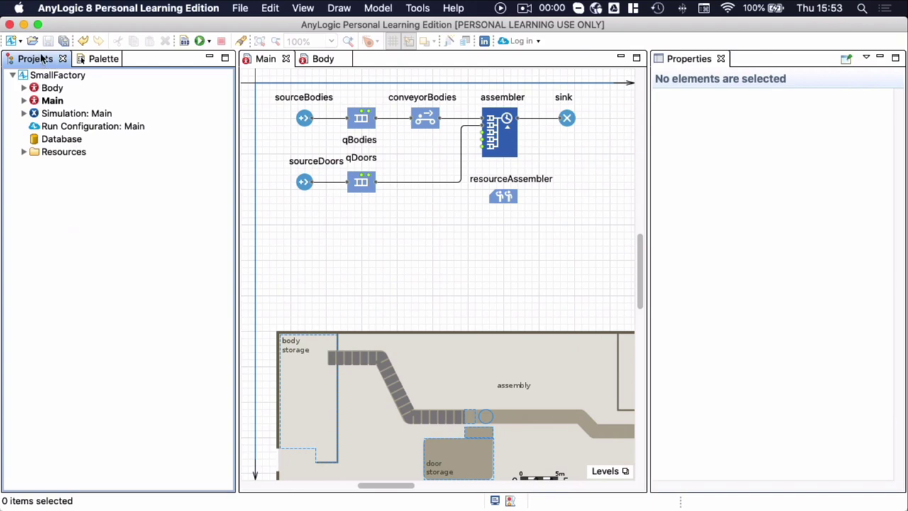
Step: Start a new agent type from the SmallFactory project's menu and name it Door
right_click(54, 76)
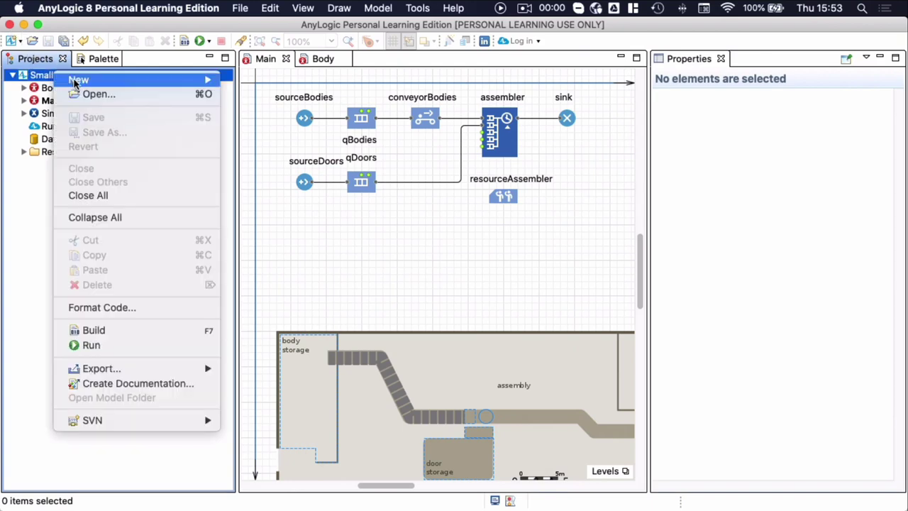
mouse_move(148, 81)
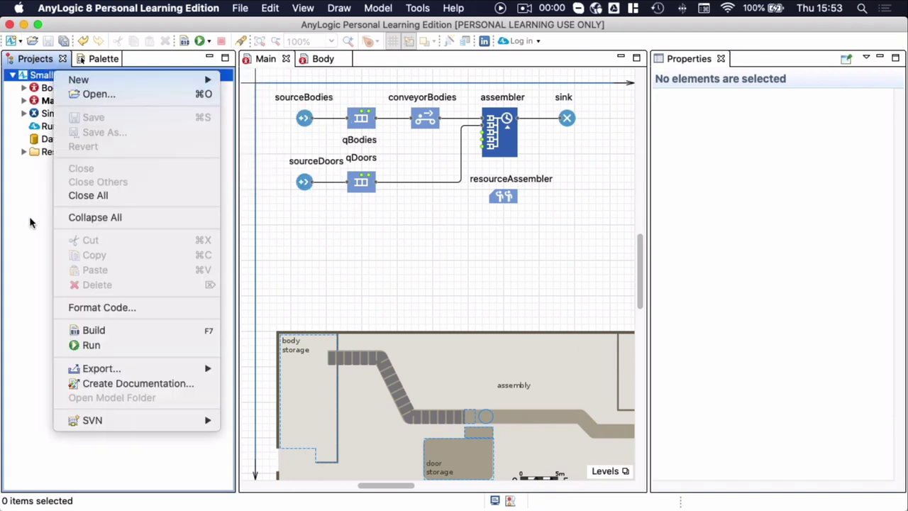
click(29, 220)
right_click(69, 80)
mouse_move(87, 82)
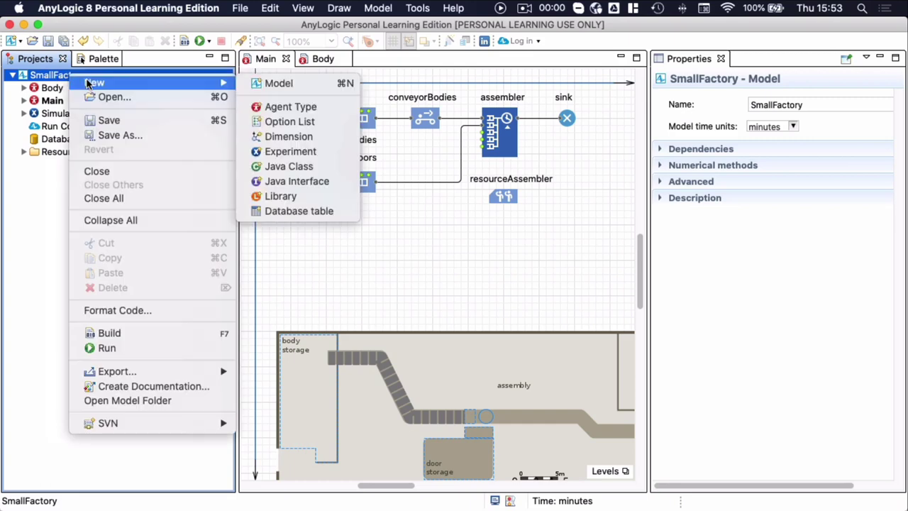
click(296, 108)
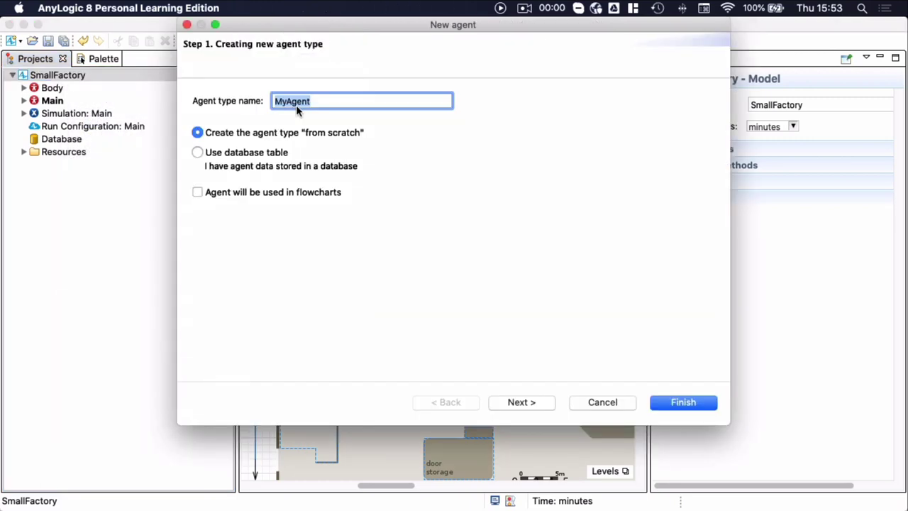
text(Door)
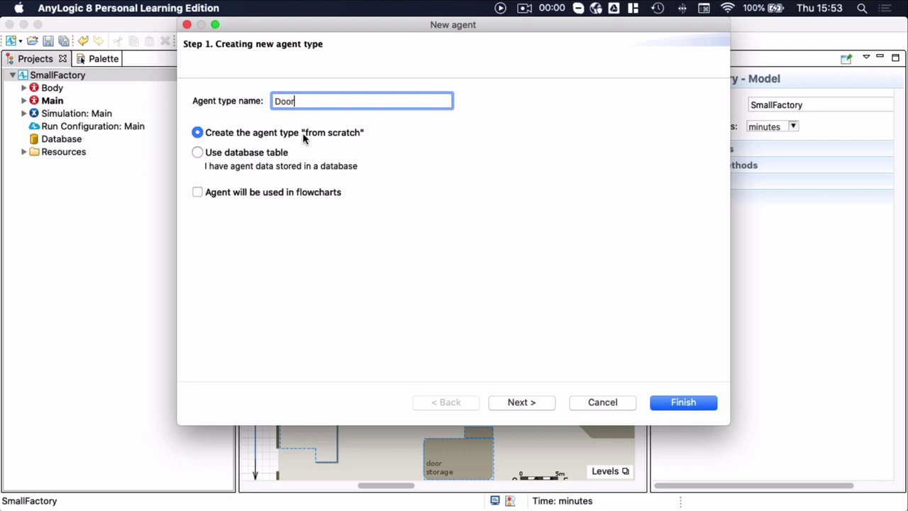
Step: Use Door in flowcharts as Agent, choose no animation, and finish the wizard
click(200, 193)
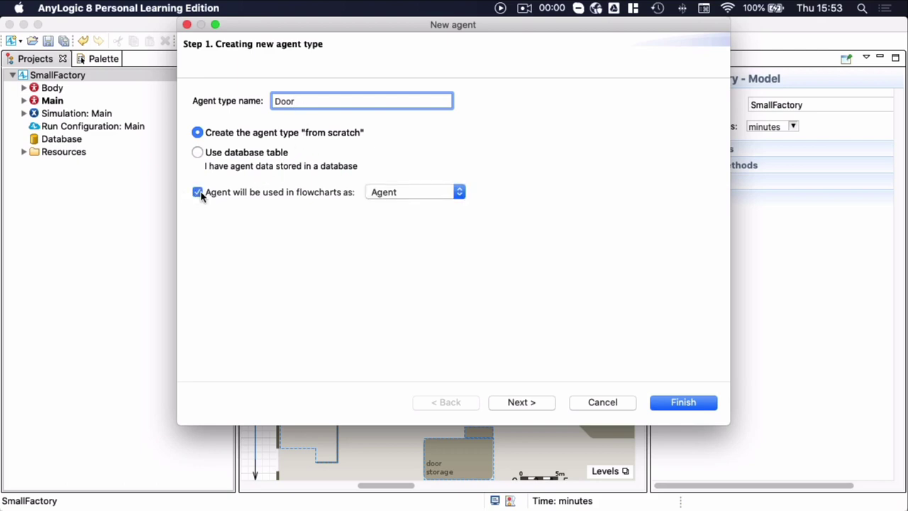
click(428, 192)
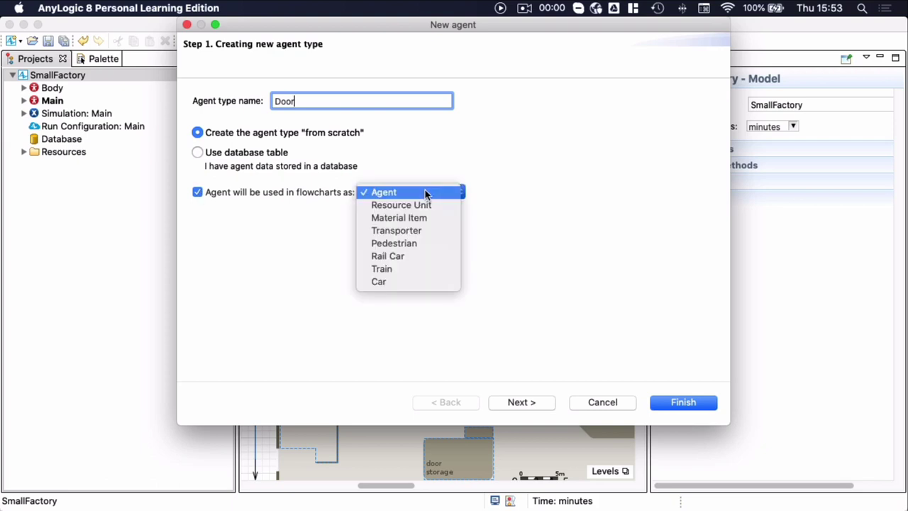
click(500, 221)
click(533, 406)
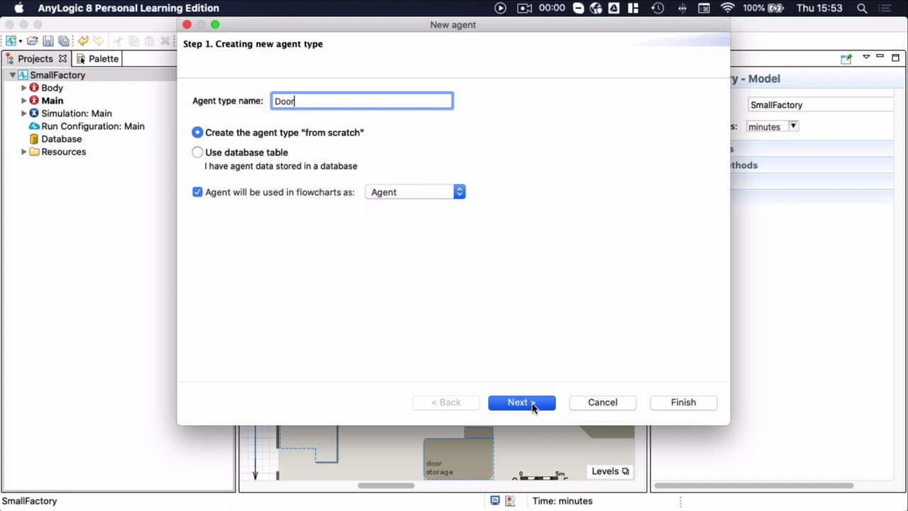
click(369, 99)
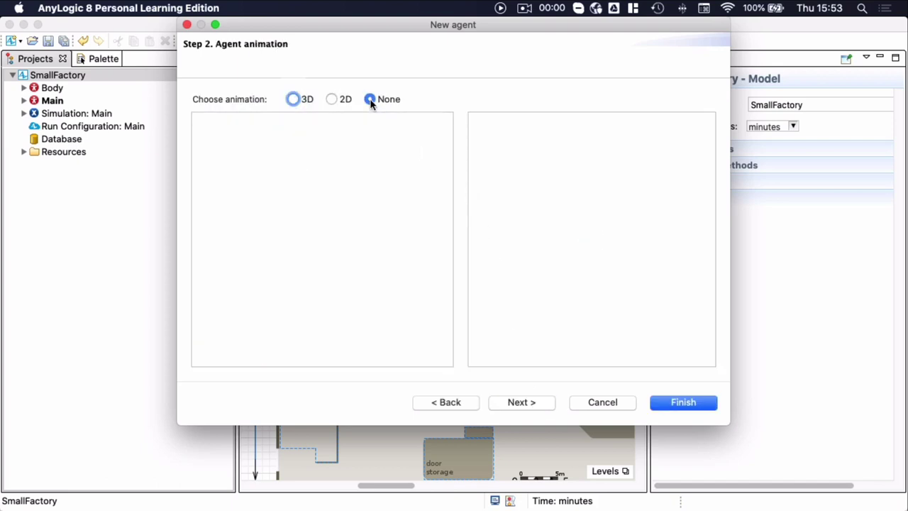
click(521, 402)
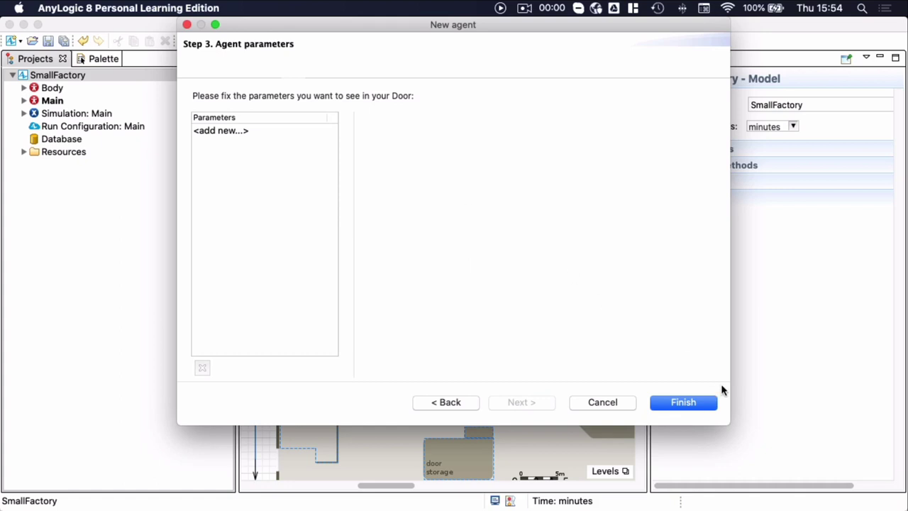
click(685, 404)
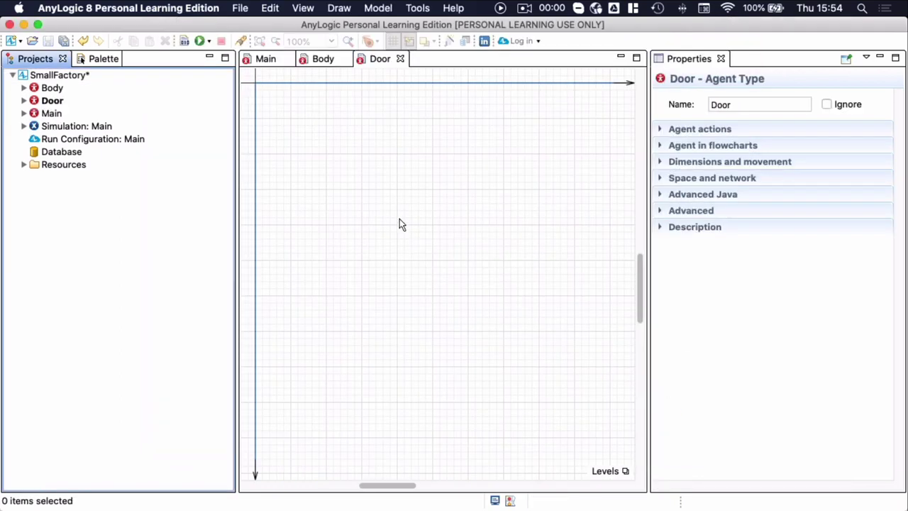
Step: Move the connections element aside and place an oval at the Door canvas origin
scroll(399, 223, up, 5)
scroll(404, 226, left, 2)
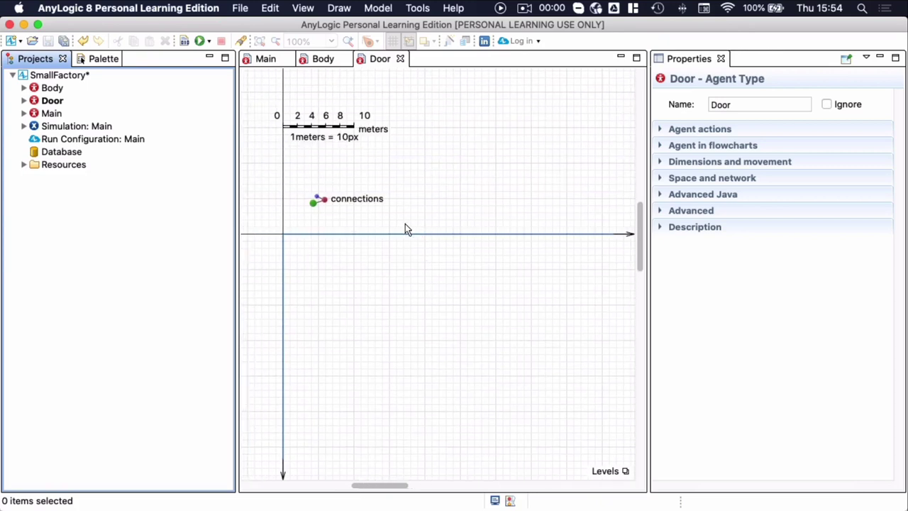
scroll(405, 229, left, 3)
drag(458, 201, 546, 167)
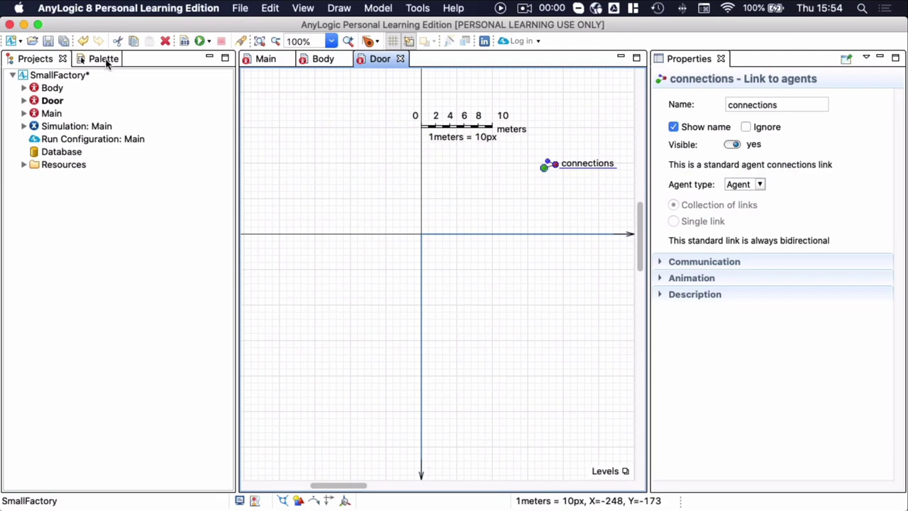
click(97, 60)
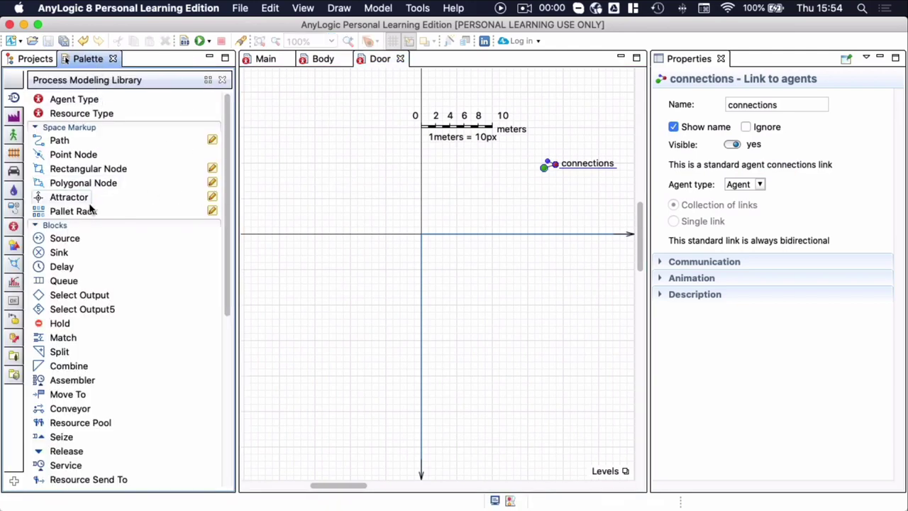
mouse_move(16, 249)
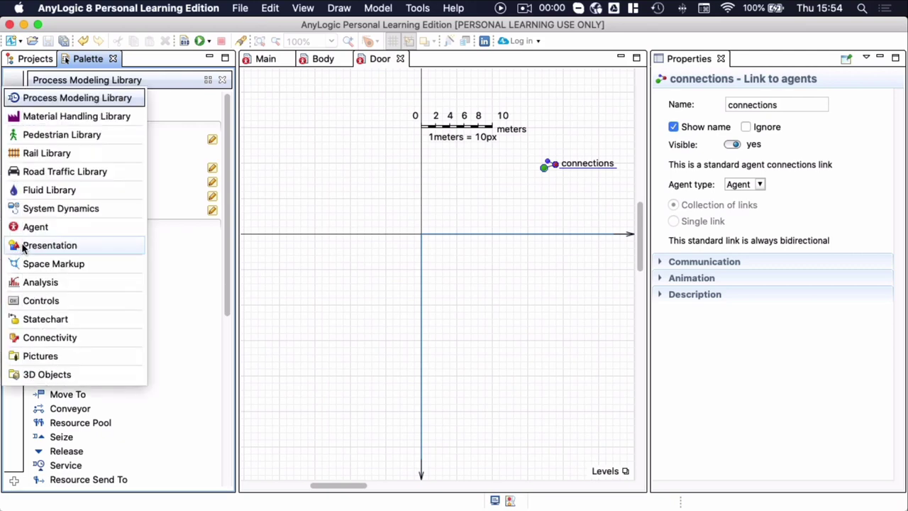
click(22, 246)
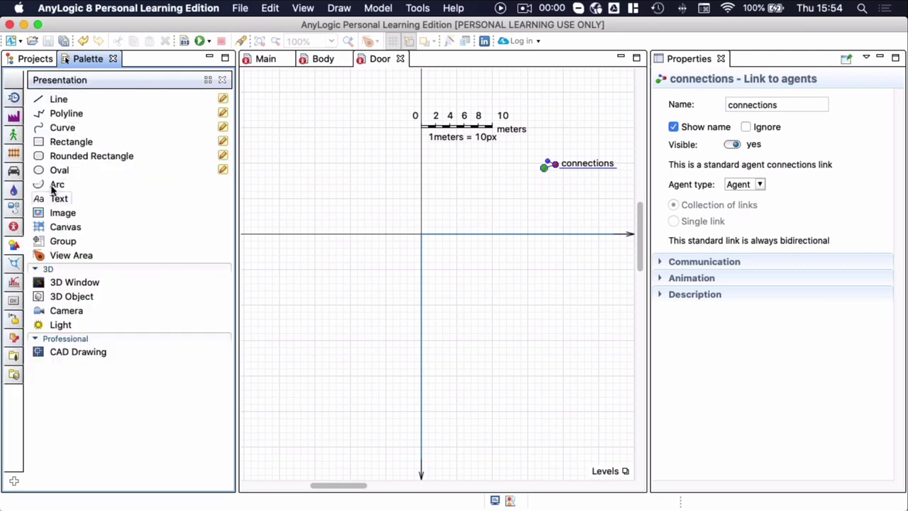
drag(57, 170, 380, 192)
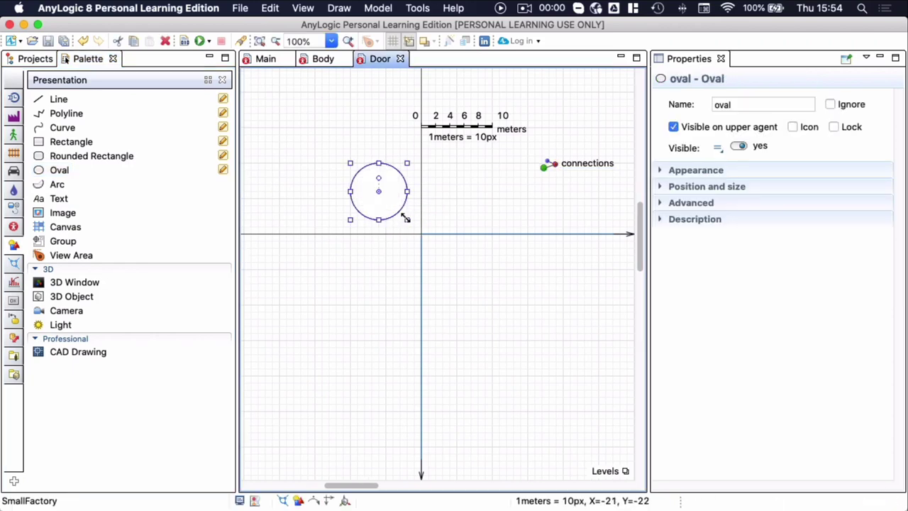
Step: Make the oval a 200x200 gold-filled circle and stretch the scale ruler to 200 pixels
drag(407, 219, 481, 303)
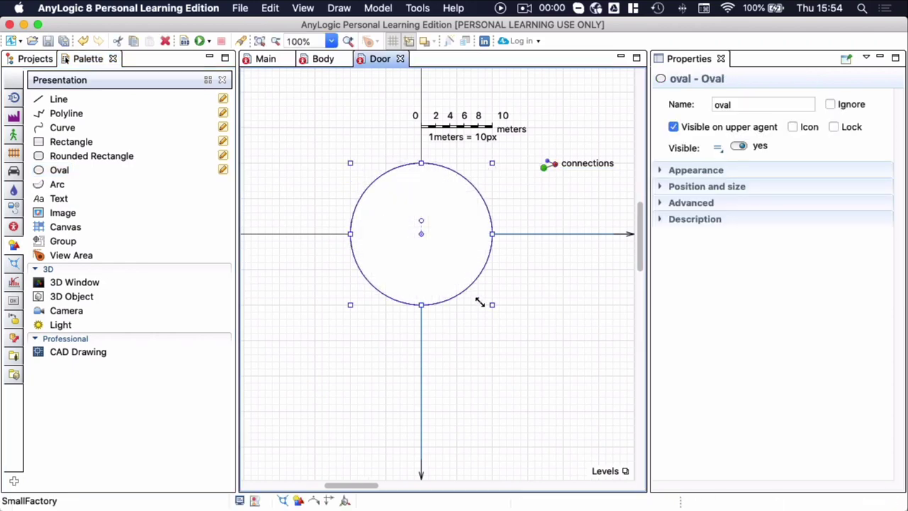
click(659, 171)
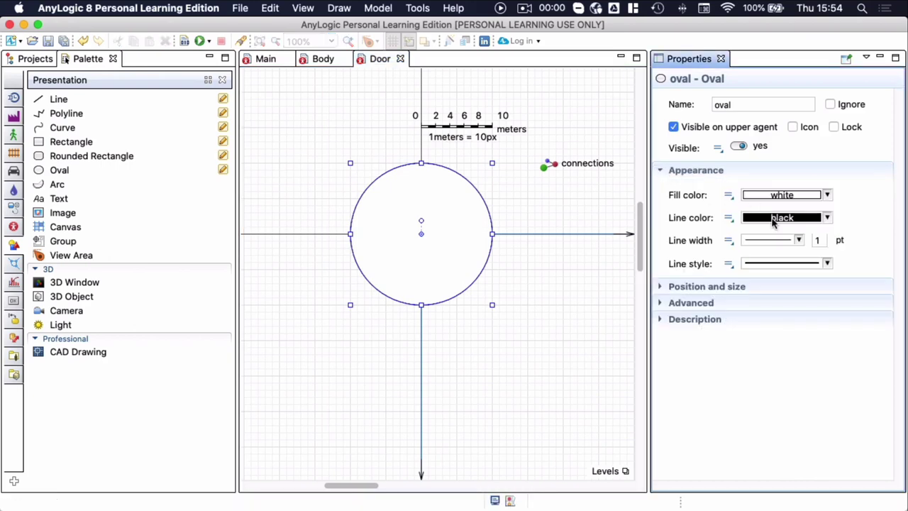
click(826, 195)
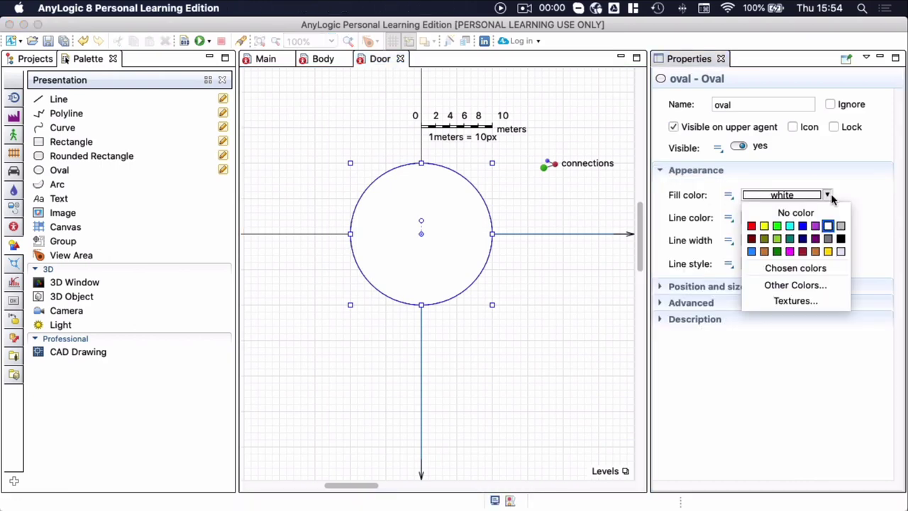
click(828, 251)
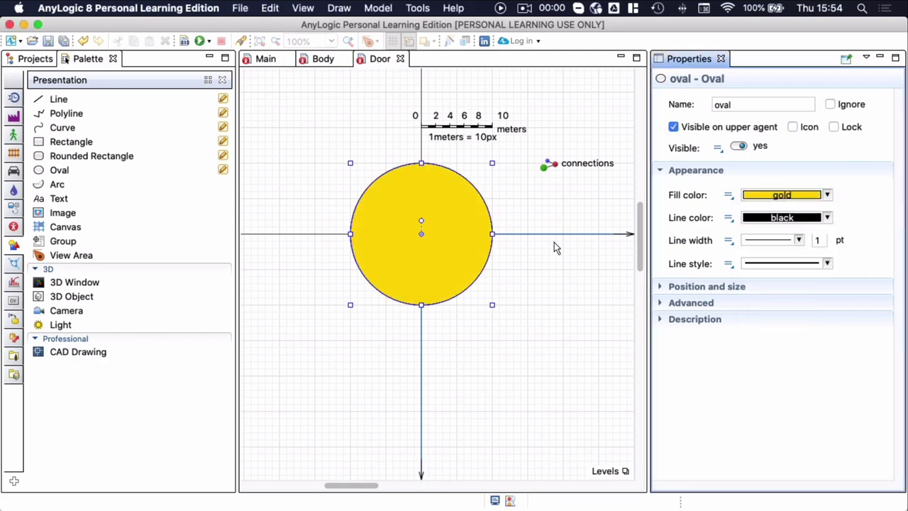
drag(455, 132, 491, 128)
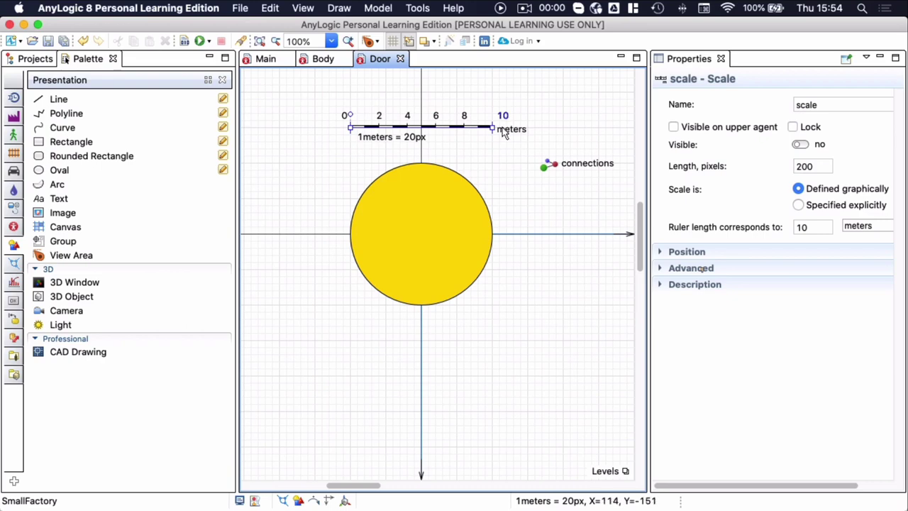
Step: Set the scale's ruler length to correspond to 0.6 meters and save the model
double_click(821, 227)
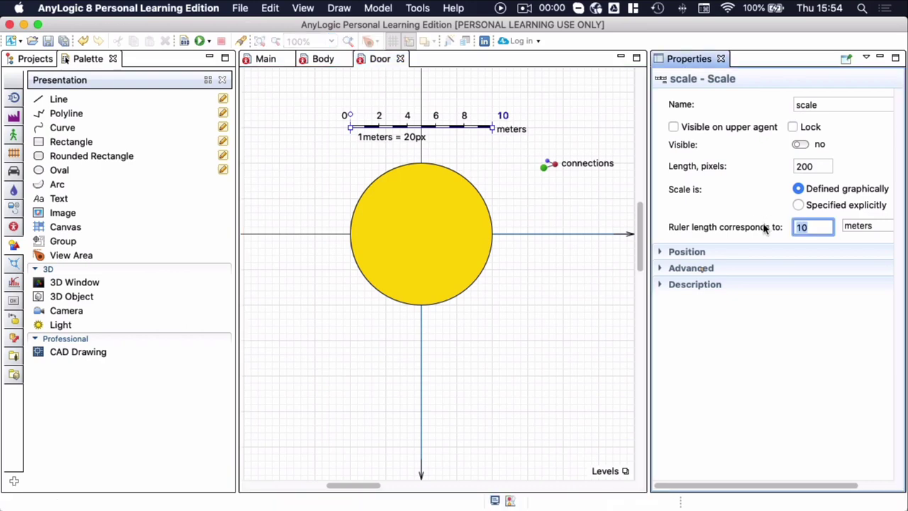
text(0.6)
drag(647, 185, 596, 188)
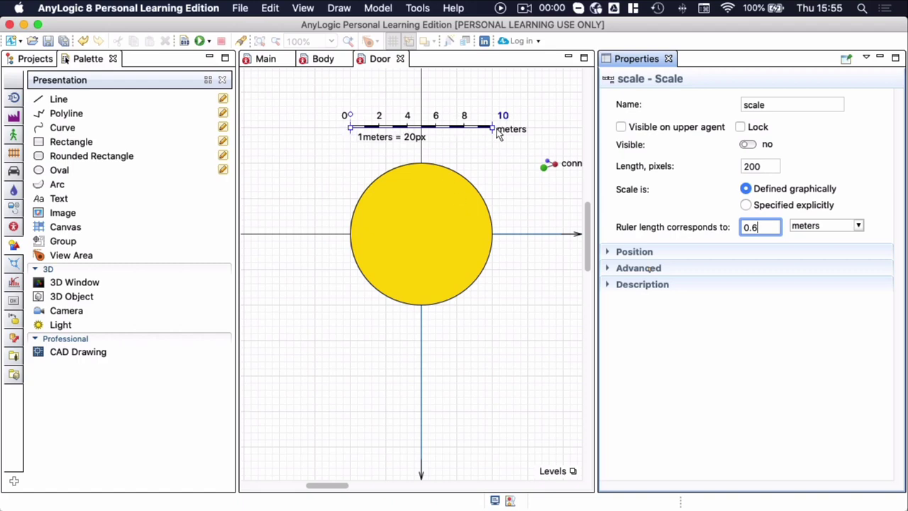
key(Return)
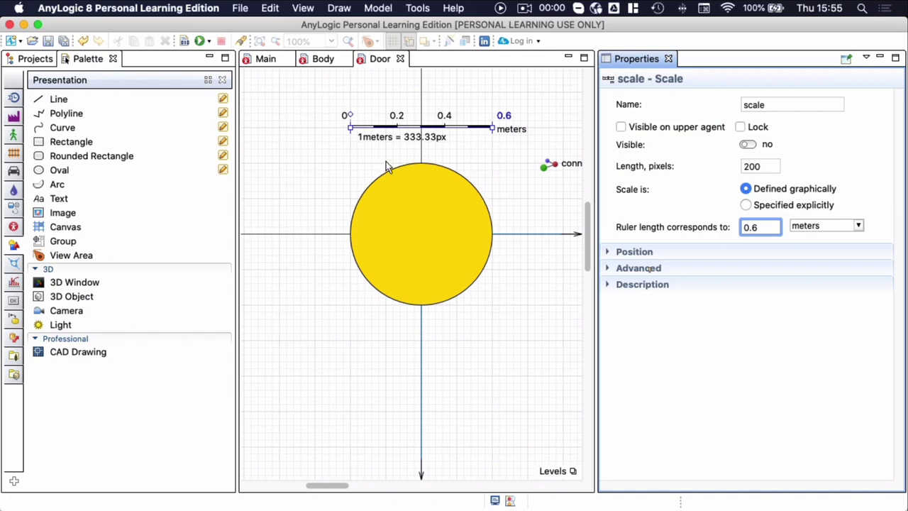
key(super+s)
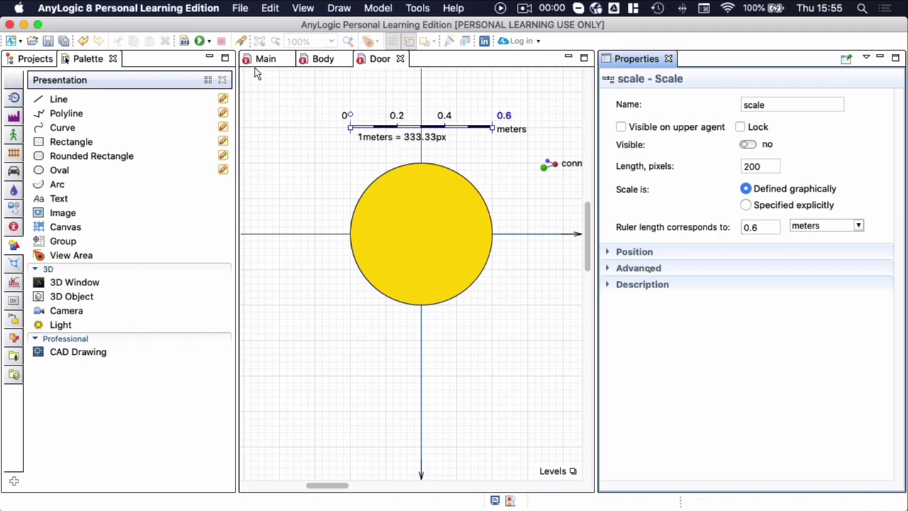
Step: On the Main diagram, make sourceDoors generate Door agents
click(264, 59)
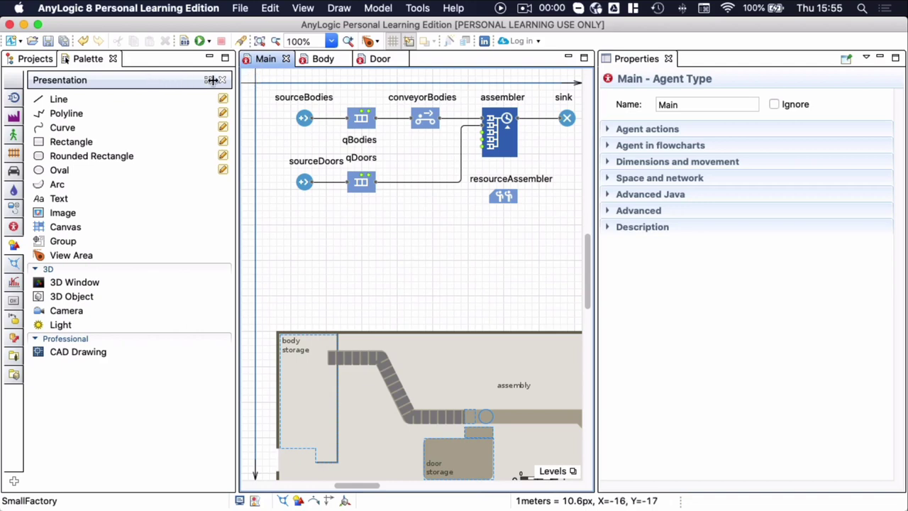
click(303, 183)
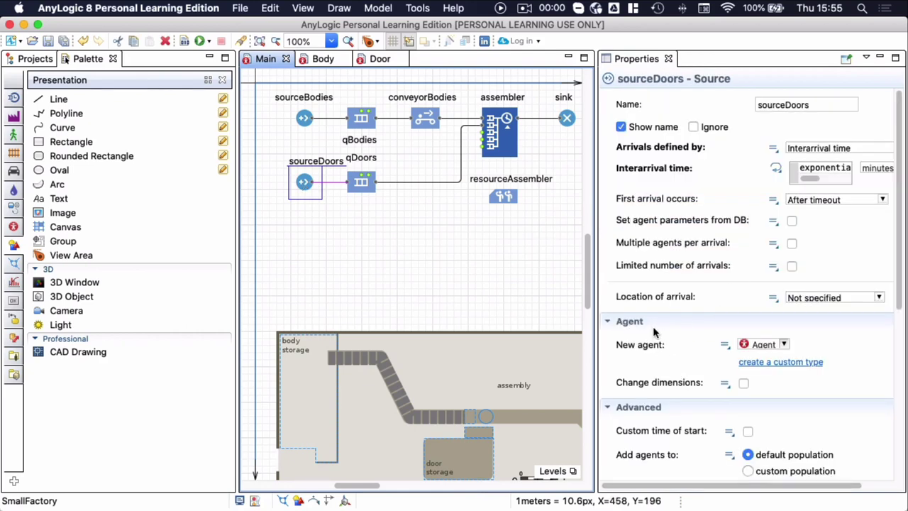
click(784, 344)
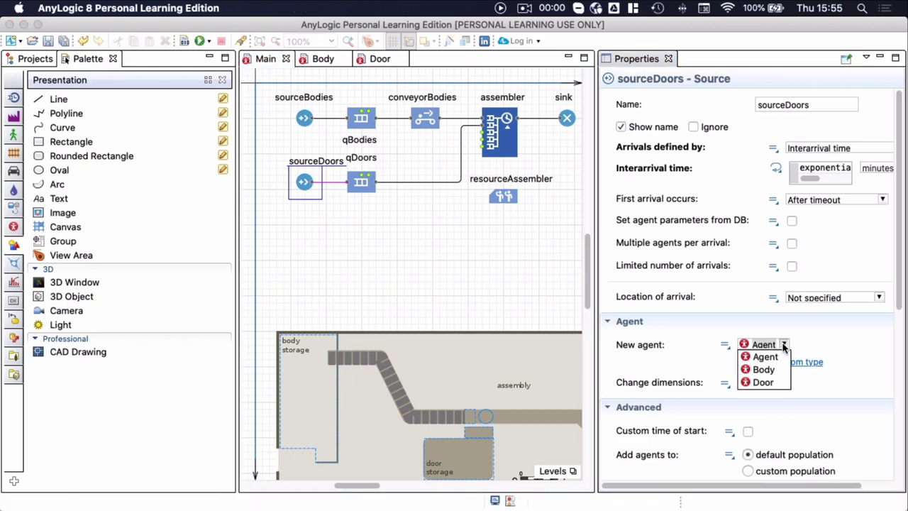
click(764, 383)
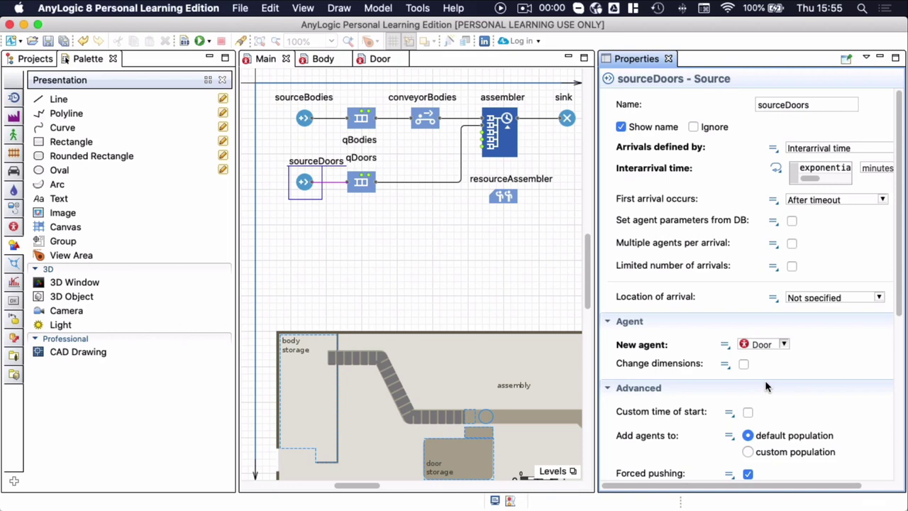
Step: Check the qDoors queue, then scroll the assembler's properties to its Advanced agent-type settings
click(361, 182)
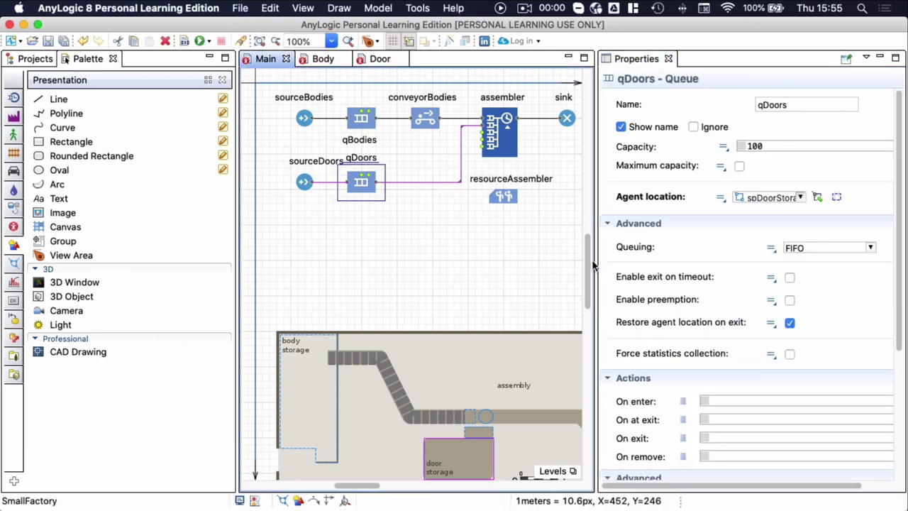
scroll(707, 317, down, 2)
scroll(707, 316, down, 3)
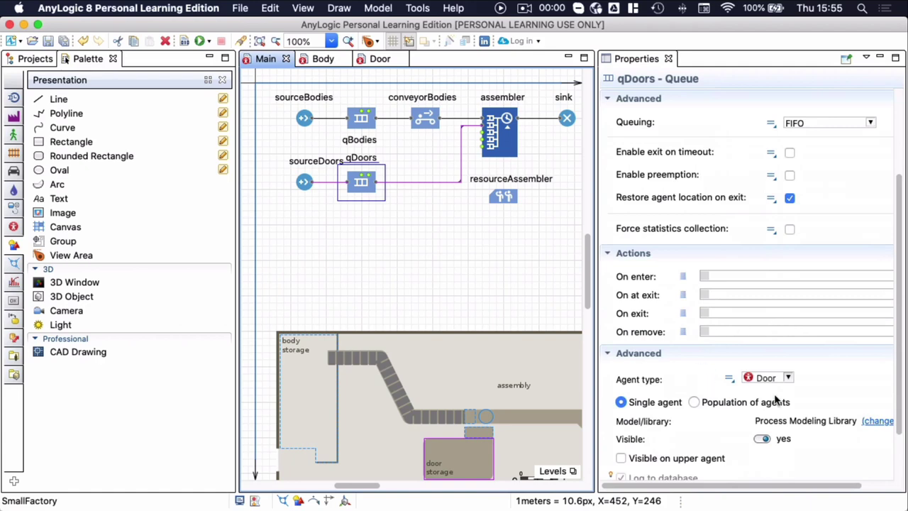
click(502, 144)
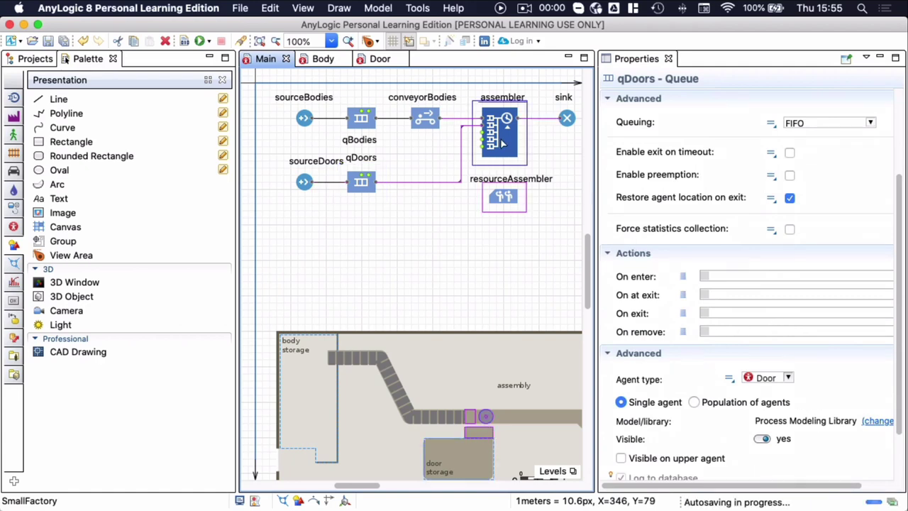
scroll(681, 314, down, 5)
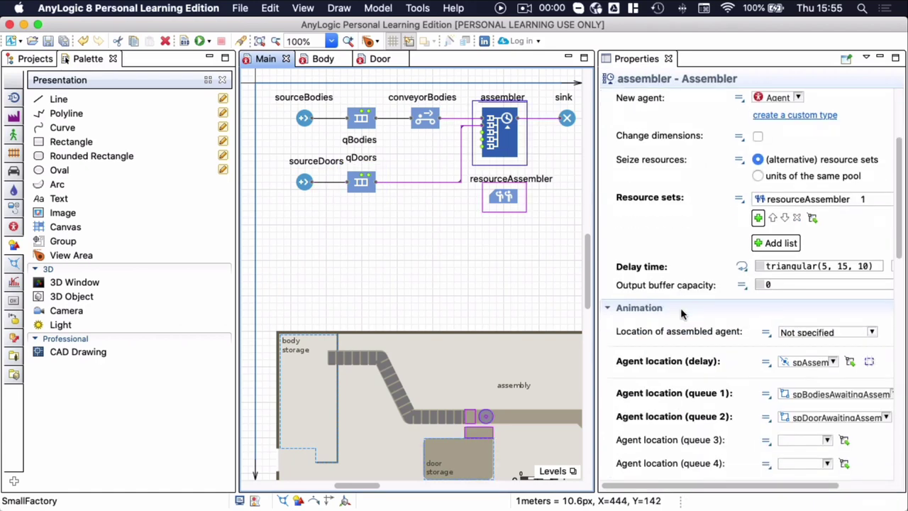
scroll(681, 313, down, 2)
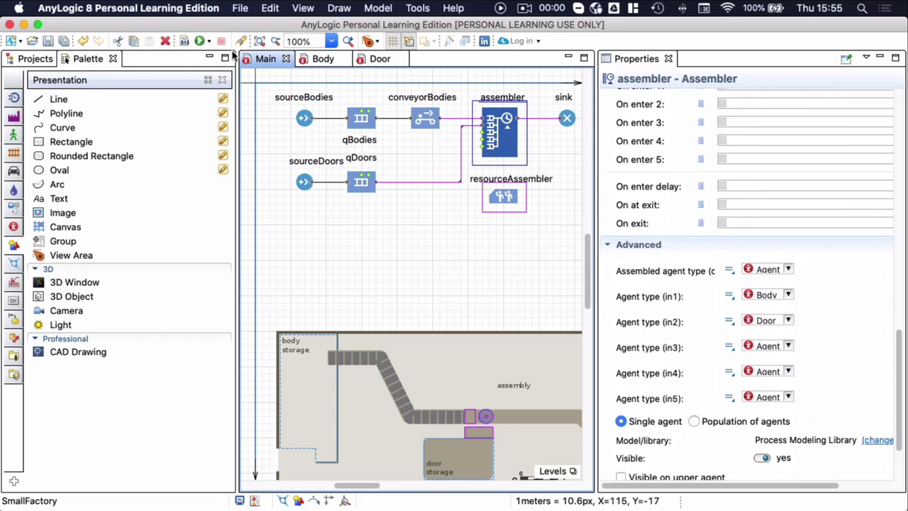
click(183, 42)
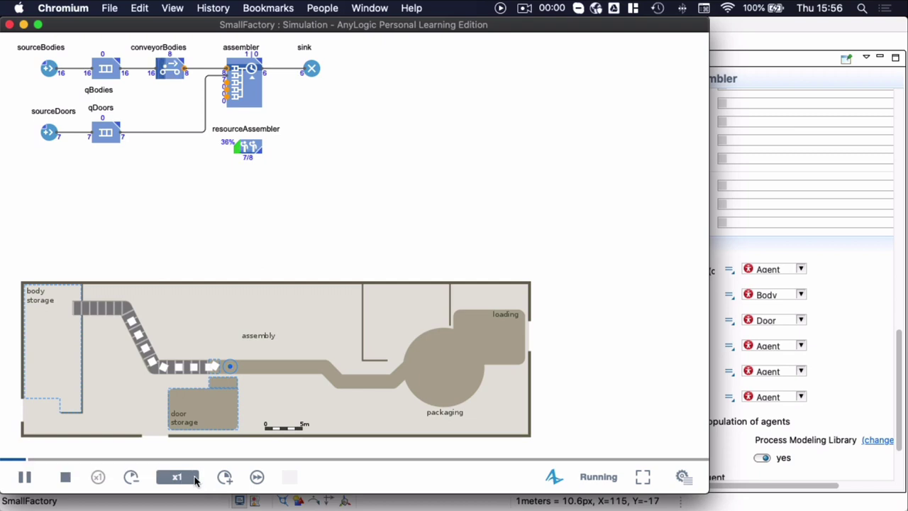
click(257, 478)
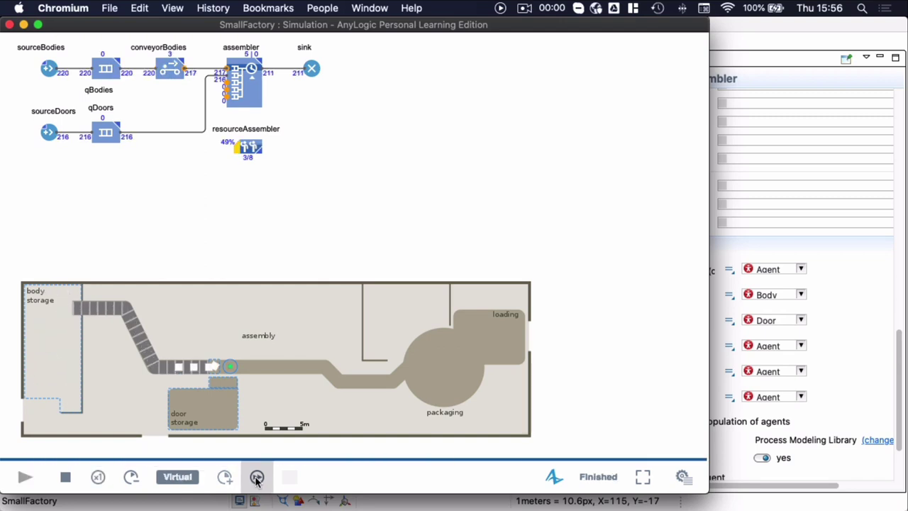
click(66, 479)
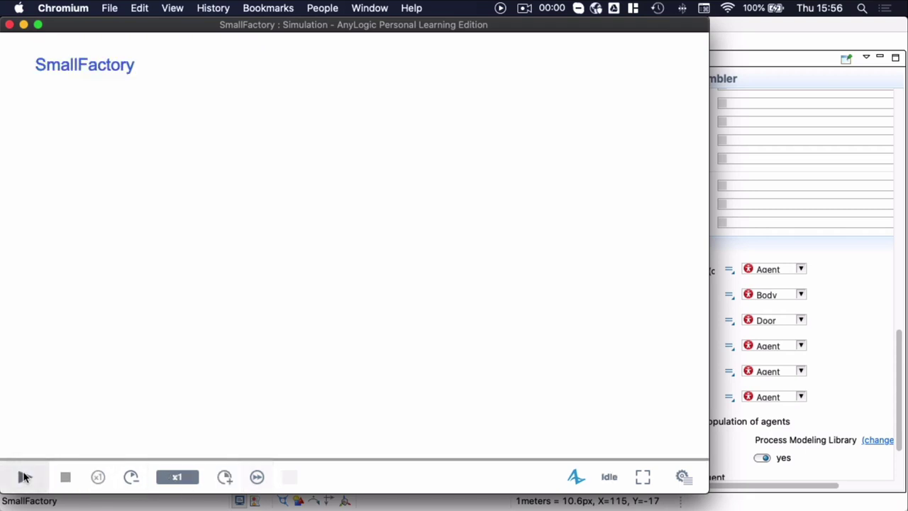
click(24, 478)
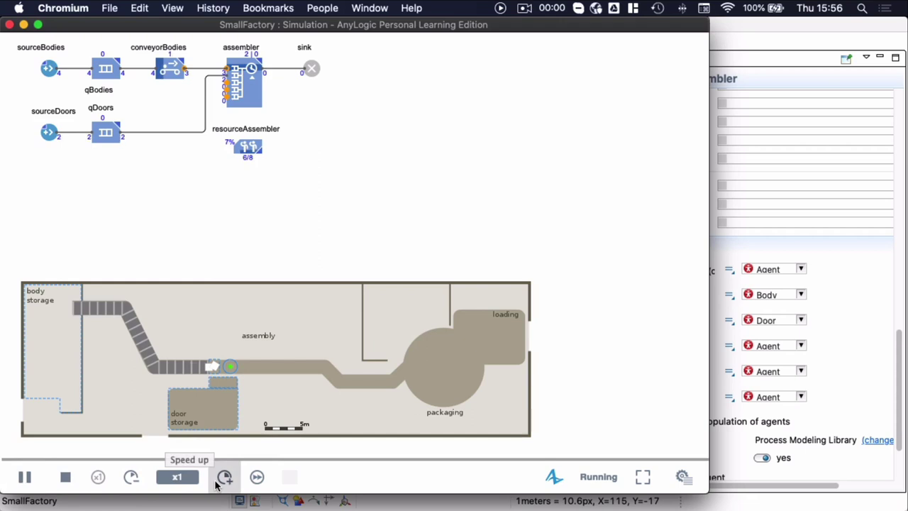
click(224, 478)
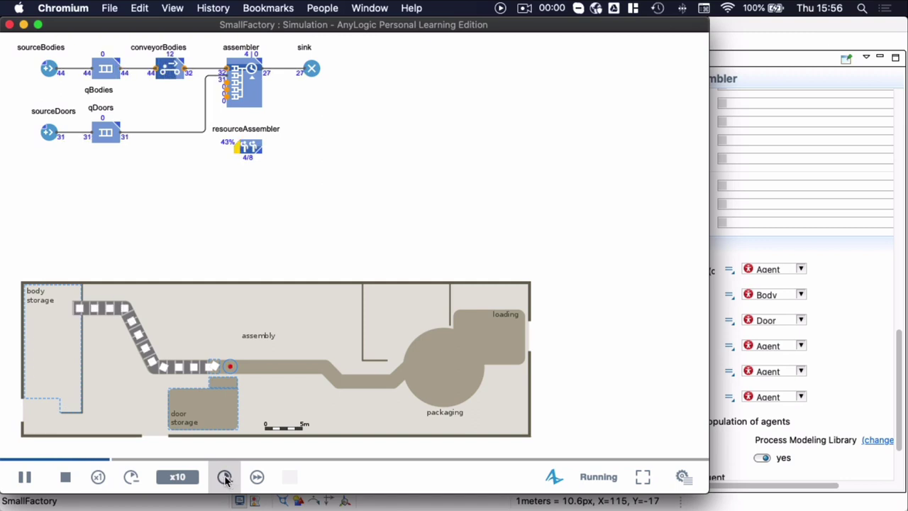
click(226, 479)
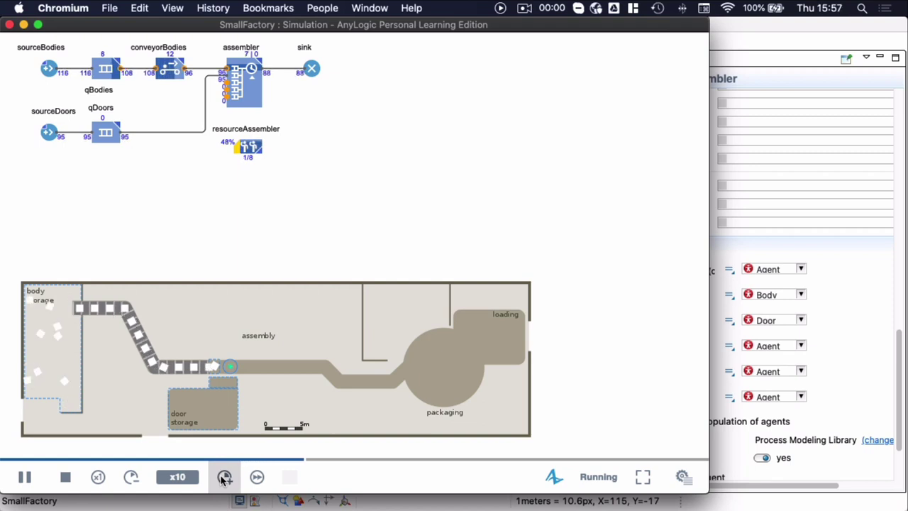
click(64, 479)
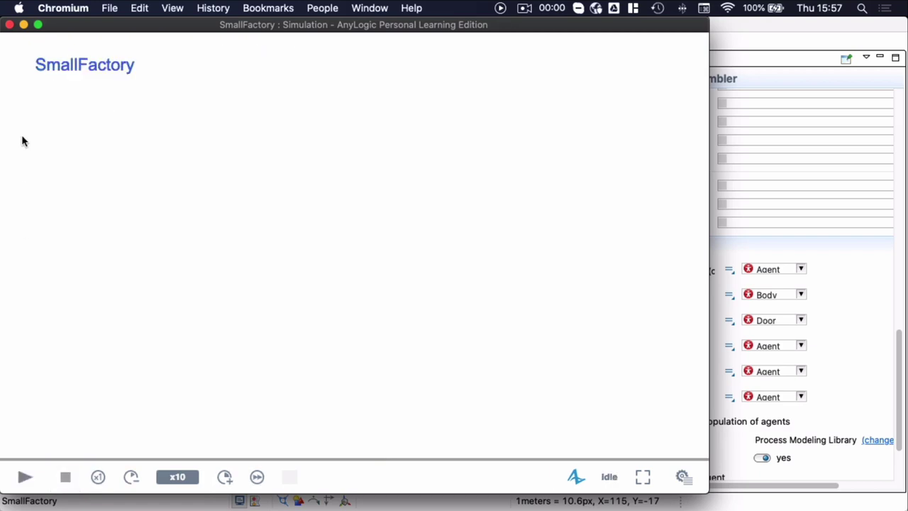
click(9, 25)
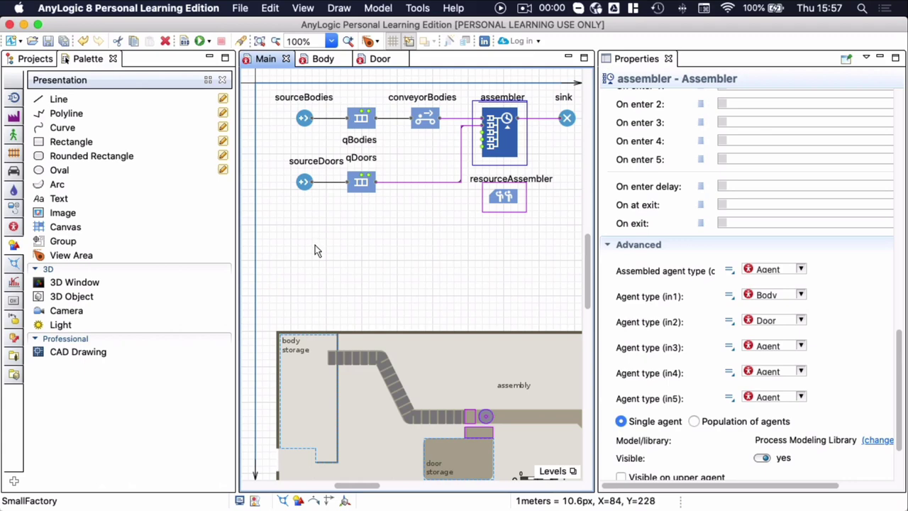
Step: From the SmallFactory project's context menu, begin a new agent type and start naming it Assembly
scroll(317, 251, down, 2)
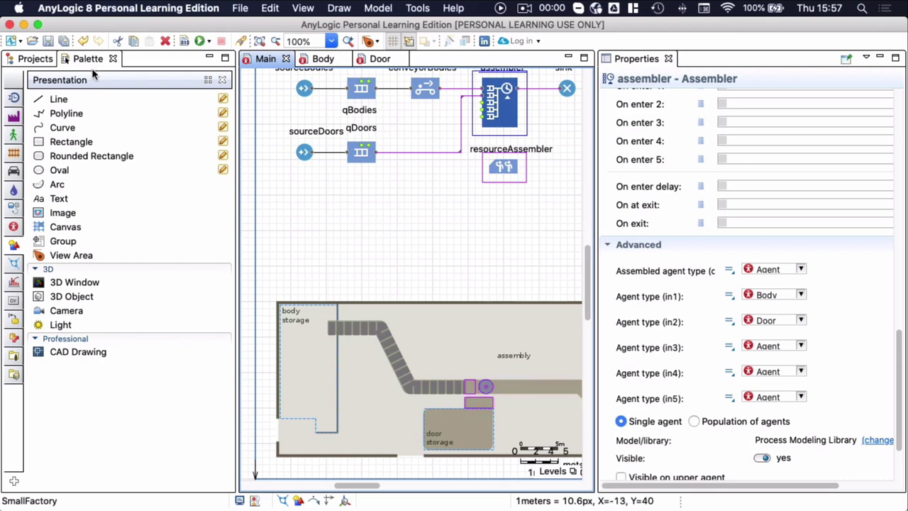
click(36, 60)
click(47, 76)
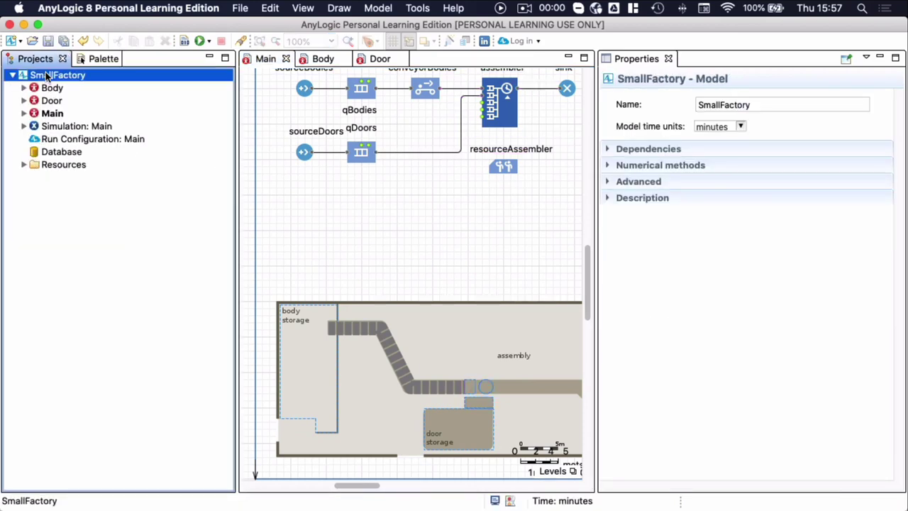
right_click(47, 75)
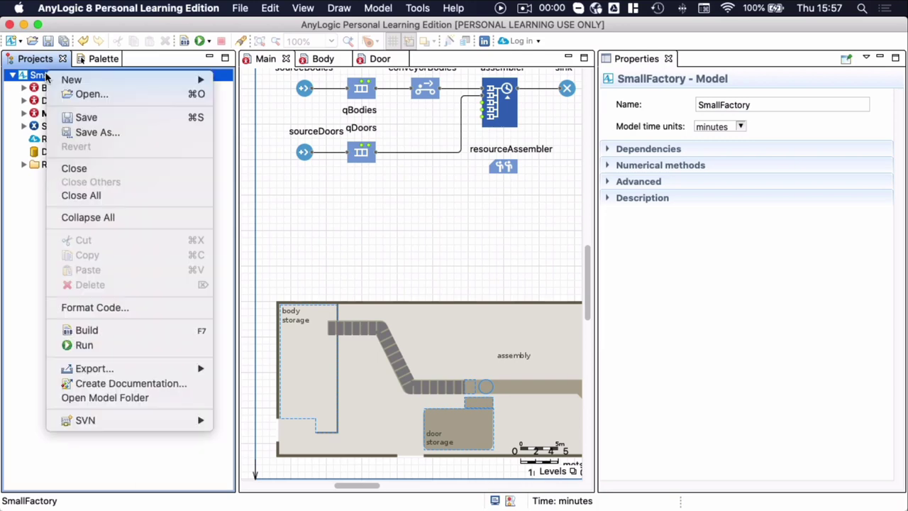
mouse_move(82, 76)
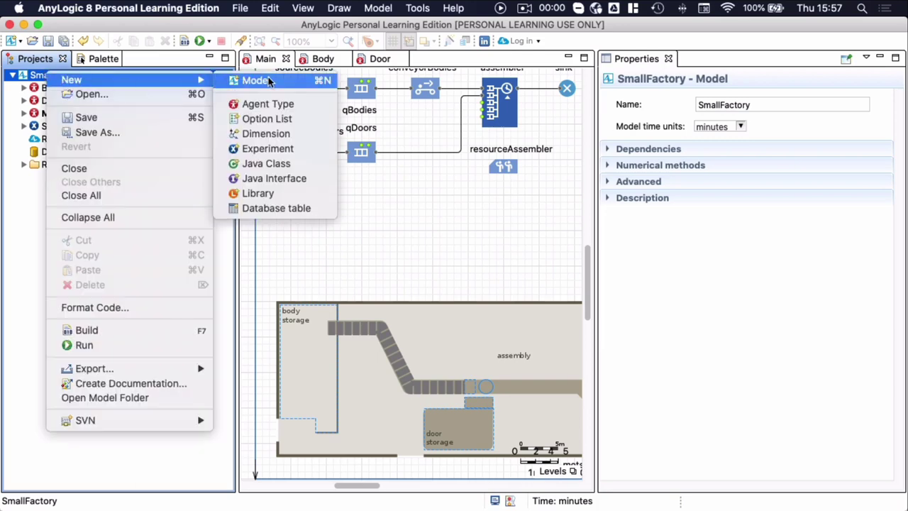
click(278, 104)
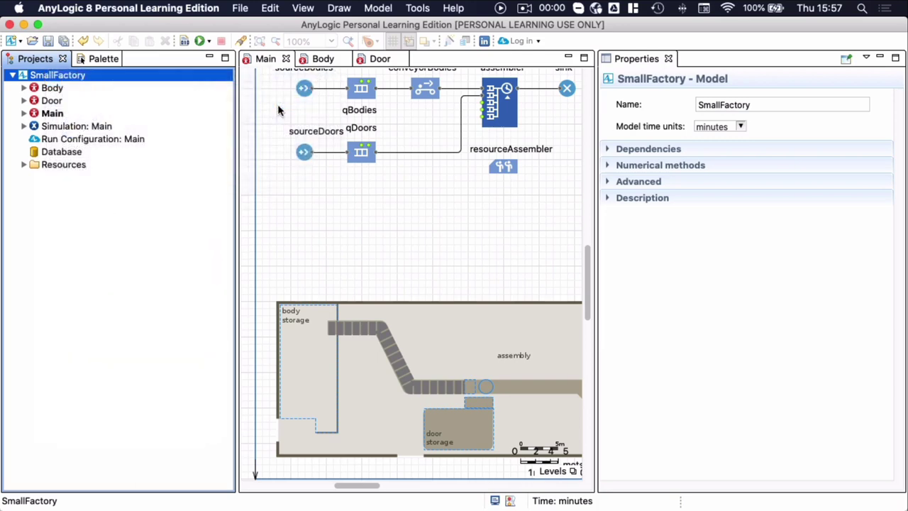
text(Assembly)
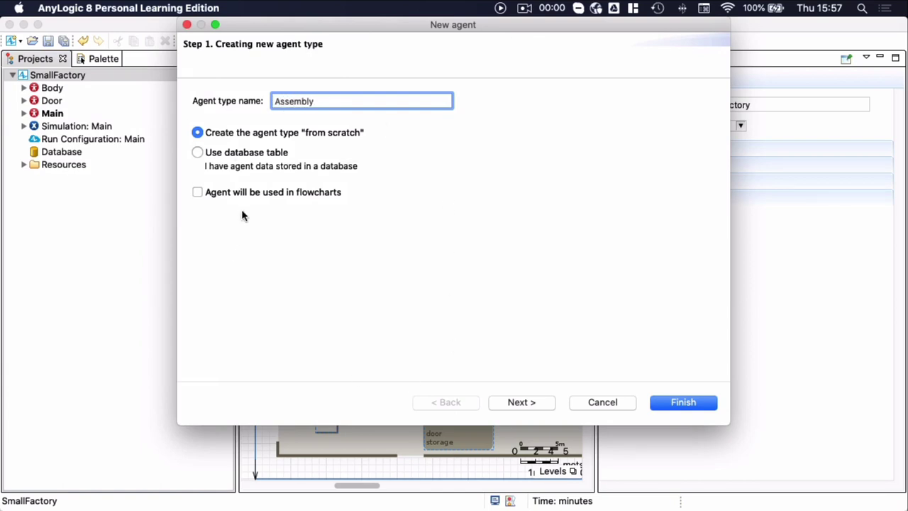
Step: Mark Assembly for flowchart use, choose no animation, and finish the wizard
click(213, 200)
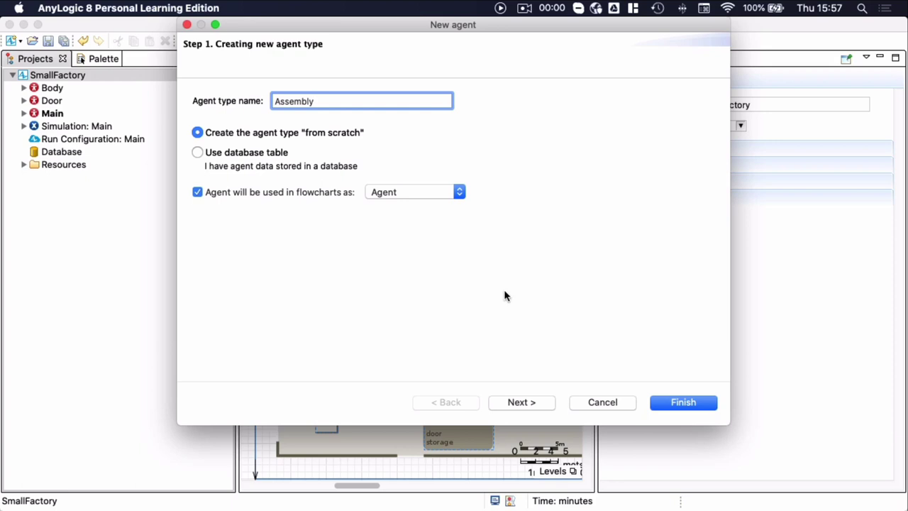
click(527, 403)
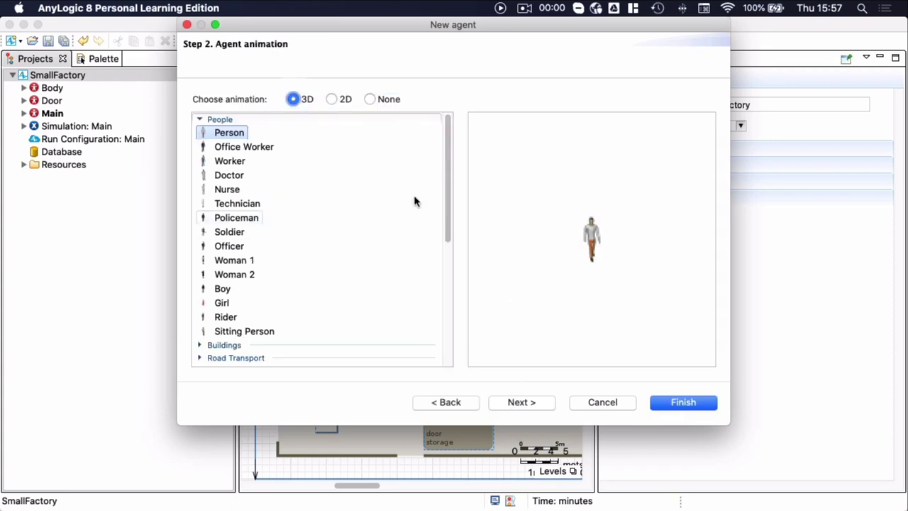
click(371, 98)
click(531, 405)
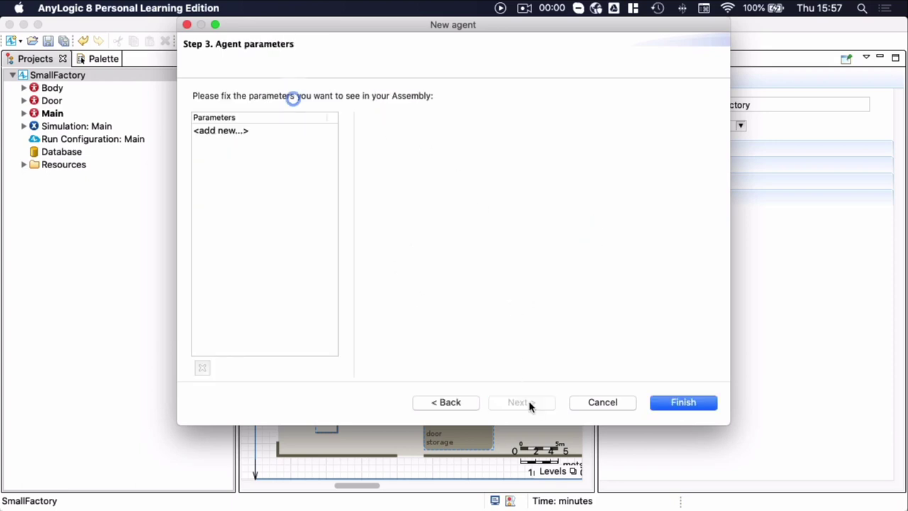
click(688, 407)
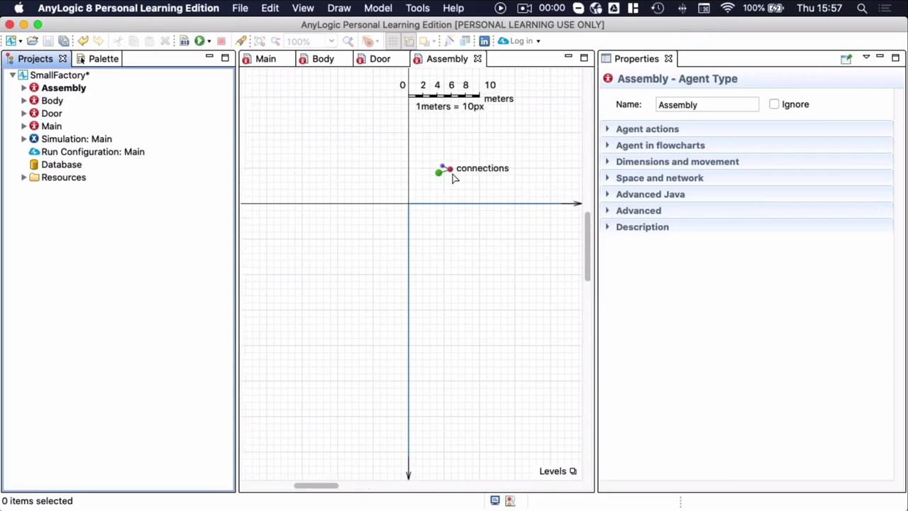
Step: Move the connections link aside and draw a 200x200 rectangle on the Assembly diagram
drag(454, 177, 537, 130)
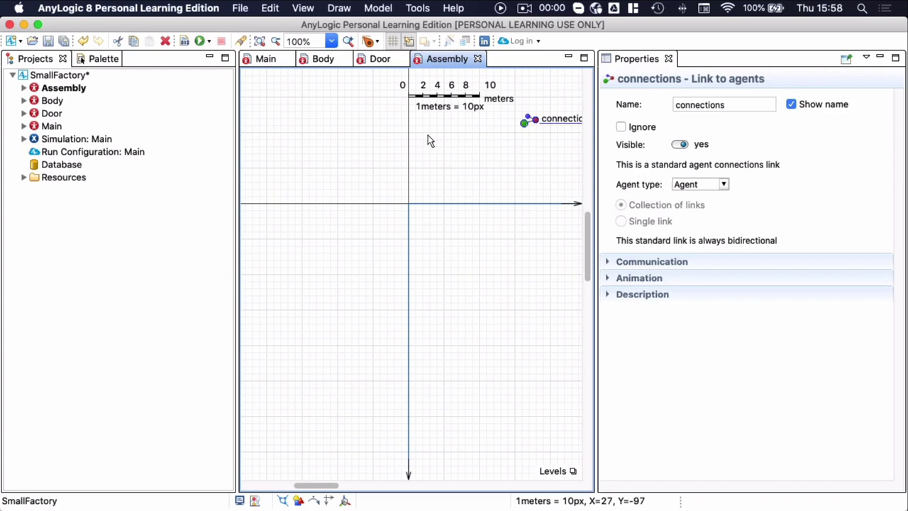
click(91, 61)
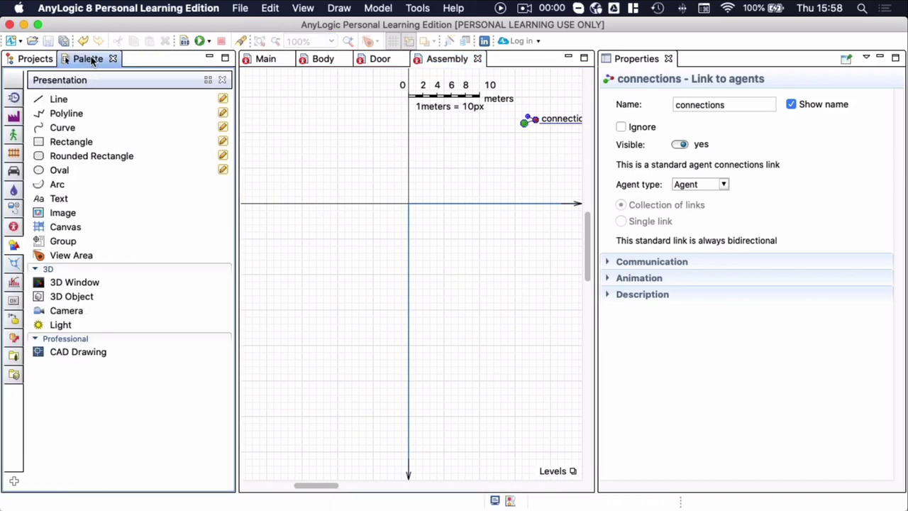
drag(63, 142, 338, 134)
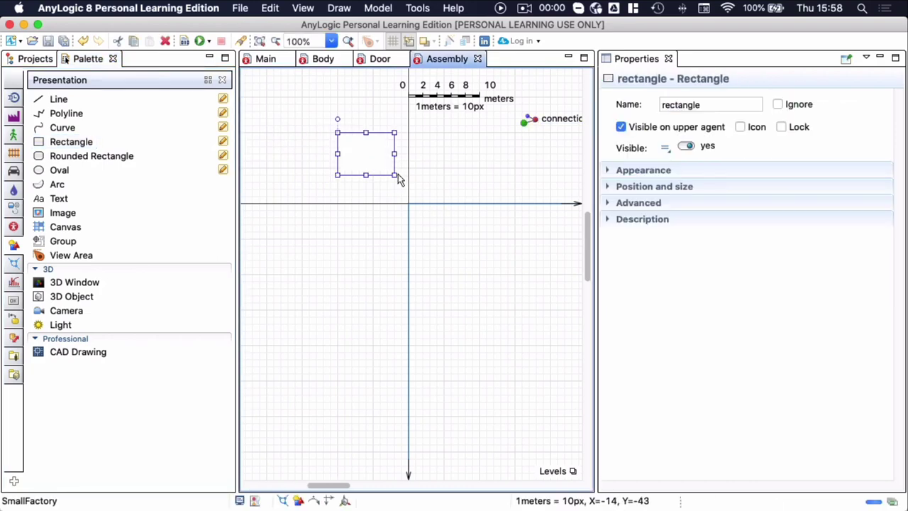
drag(392, 175, 479, 274)
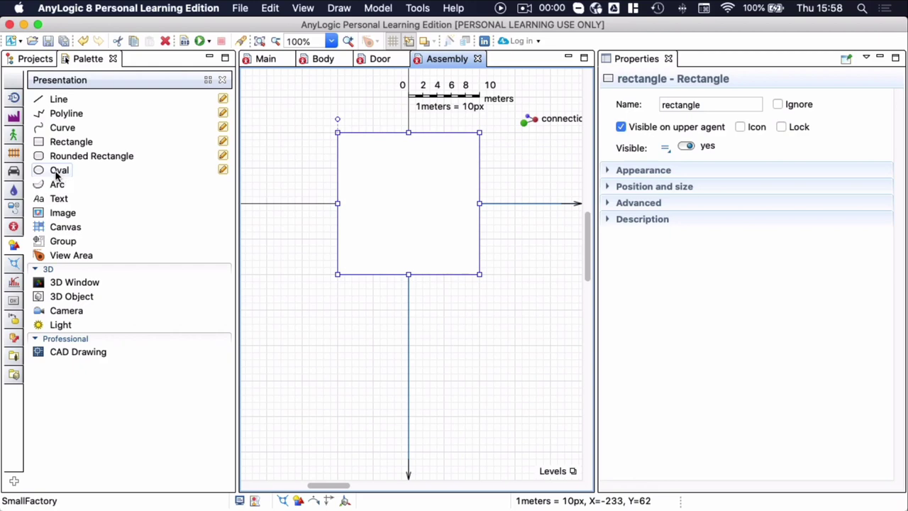
Step: Add a gold-filled 120x120 circle centred in the rectangle, then save the model
drag(57, 176, 394, 325)
drag(423, 353, 451, 380)
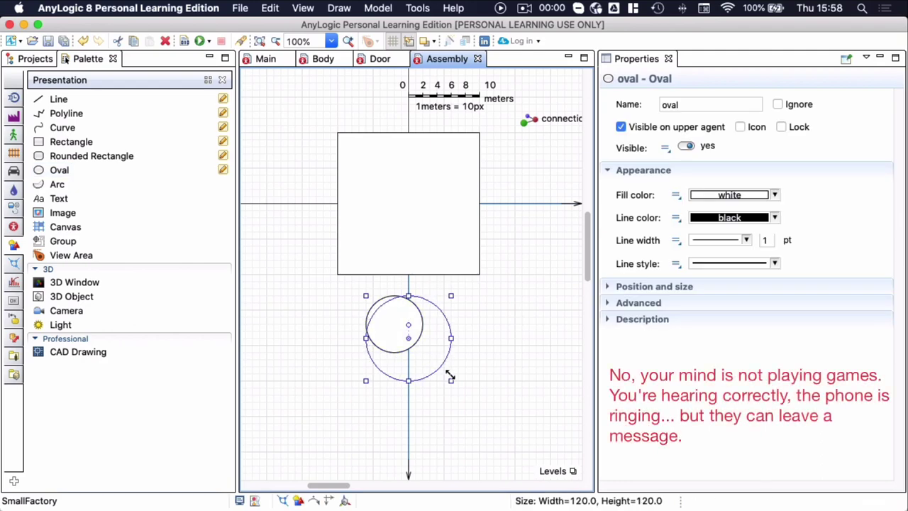
drag(405, 318, 406, 213)
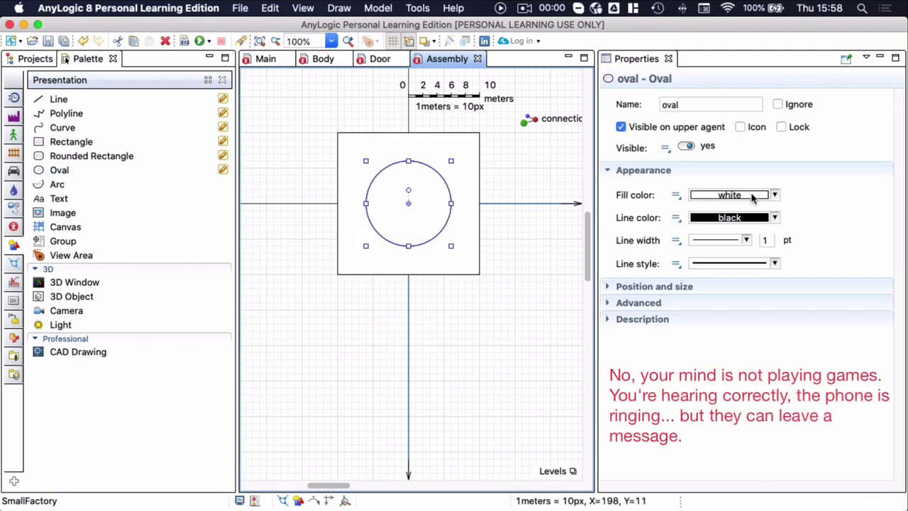
click(753, 196)
click(775, 252)
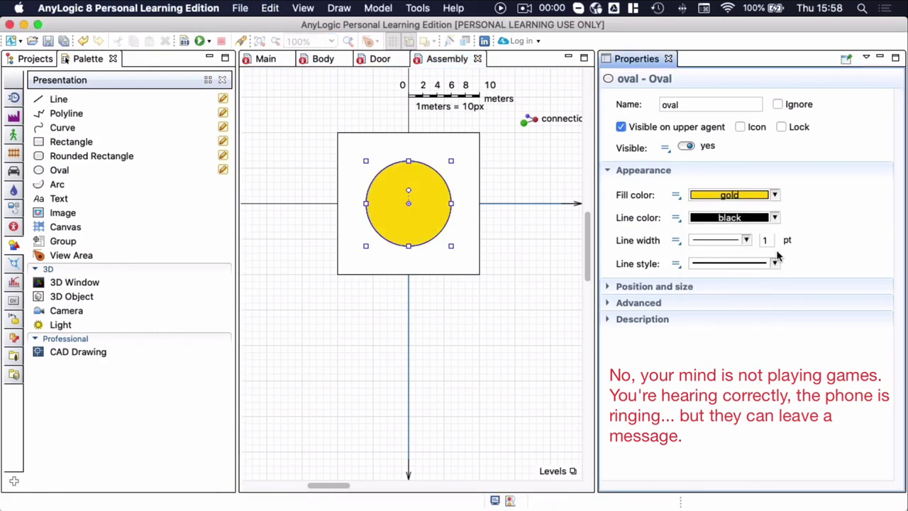
click(466, 301)
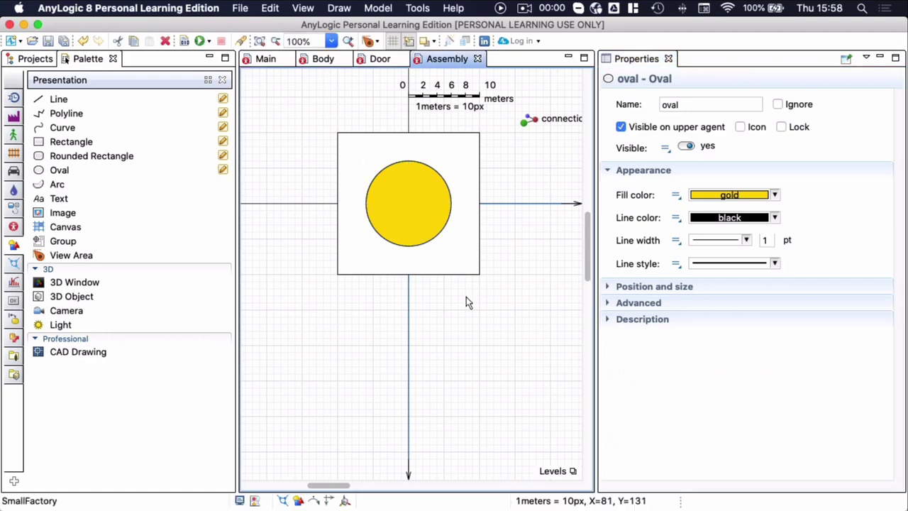
click(387, 142)
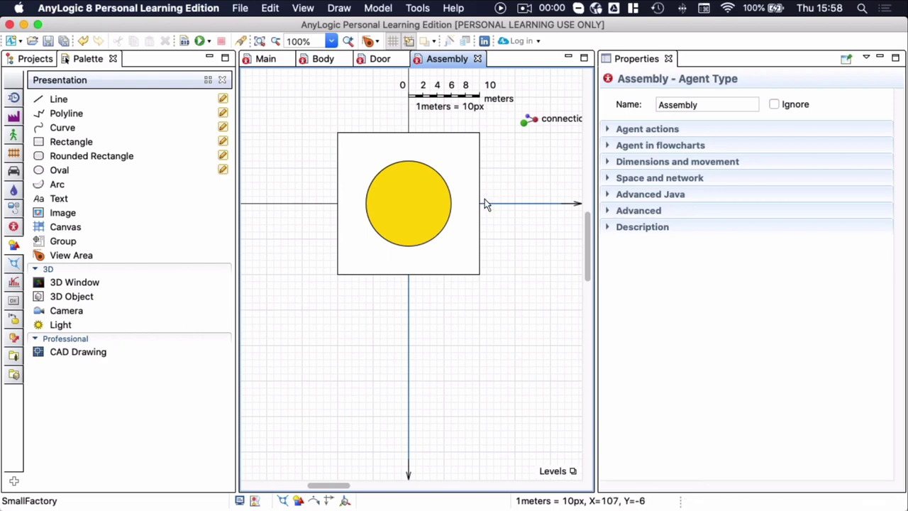
click(48, 42)
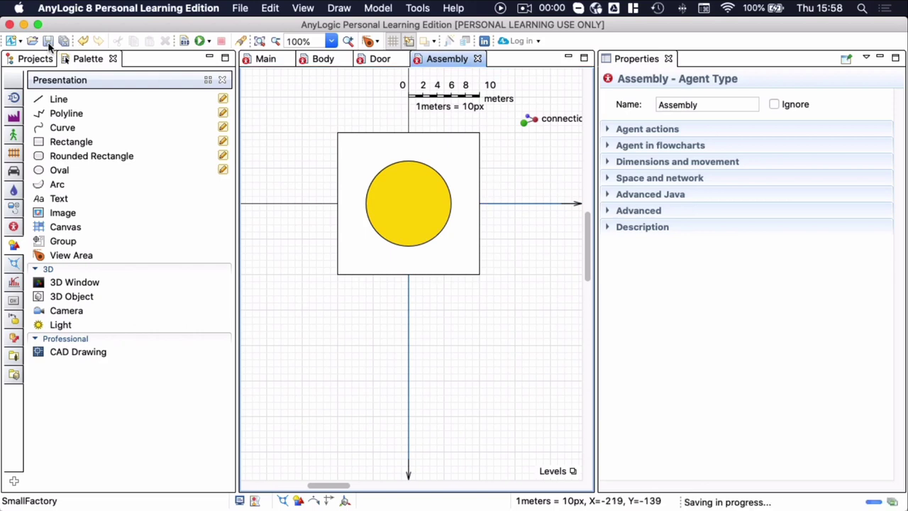
Step: On the Main diagram, set the assembler block's New agent type to Assembly
click(267, 59)
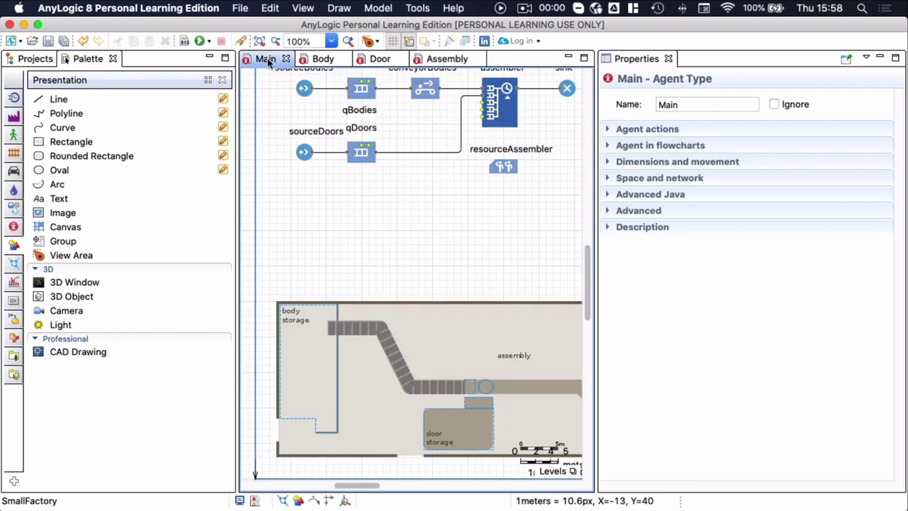
scroll(487, 213, up, 3)
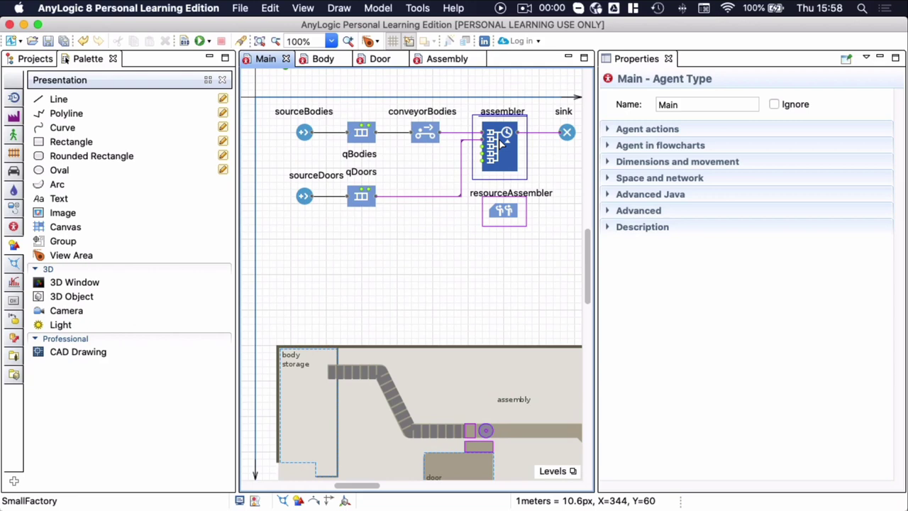
click(502, 142)
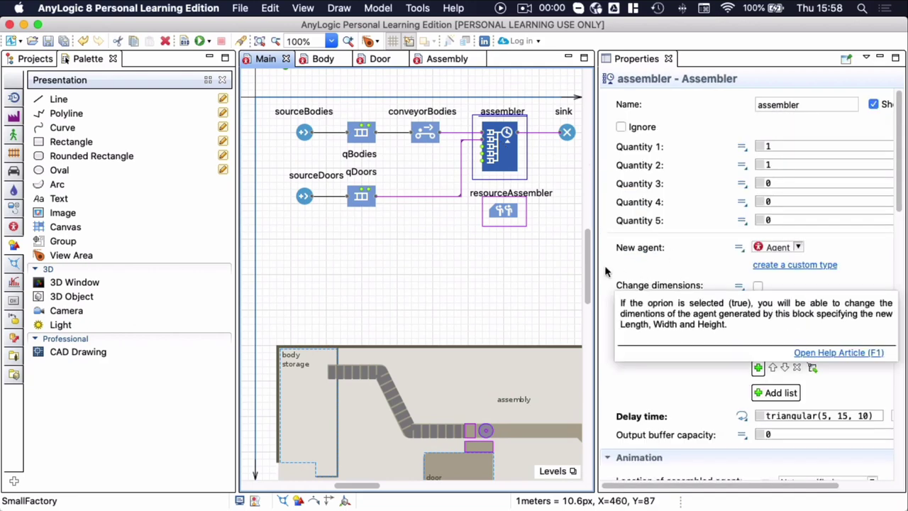
drag(581, 265, 574, 264)
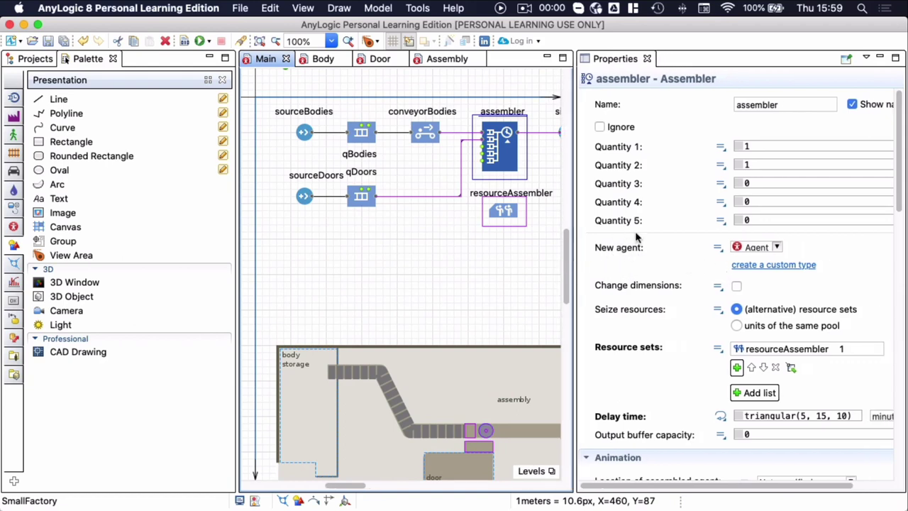
click(777, 247)
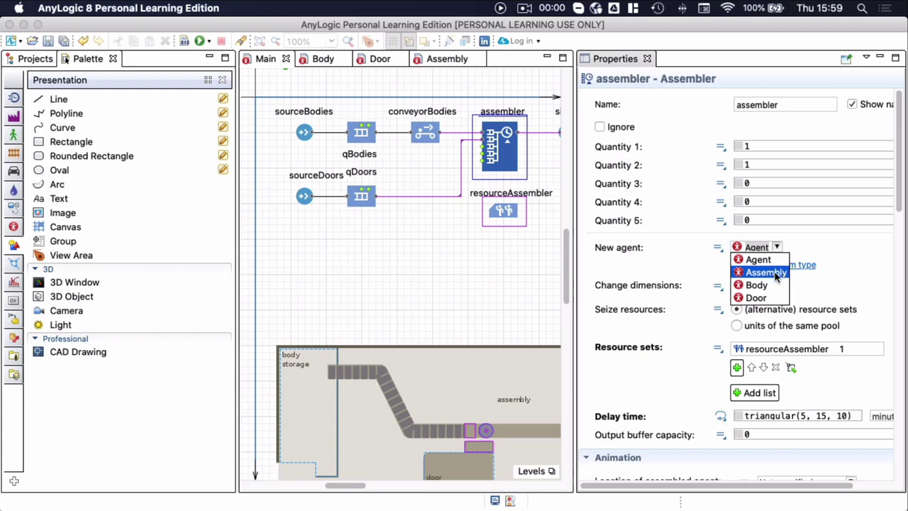
click(773, 274)
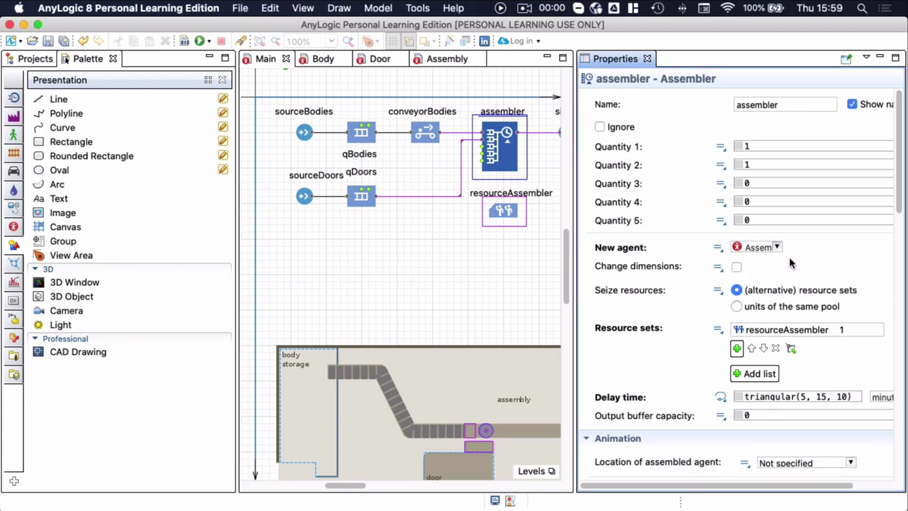
click(777, 247)
click(796, 247)
Step: Stretch the Assembly scale ruler to 200 px, set it to 1 meter, and build the model
click(447, 60)
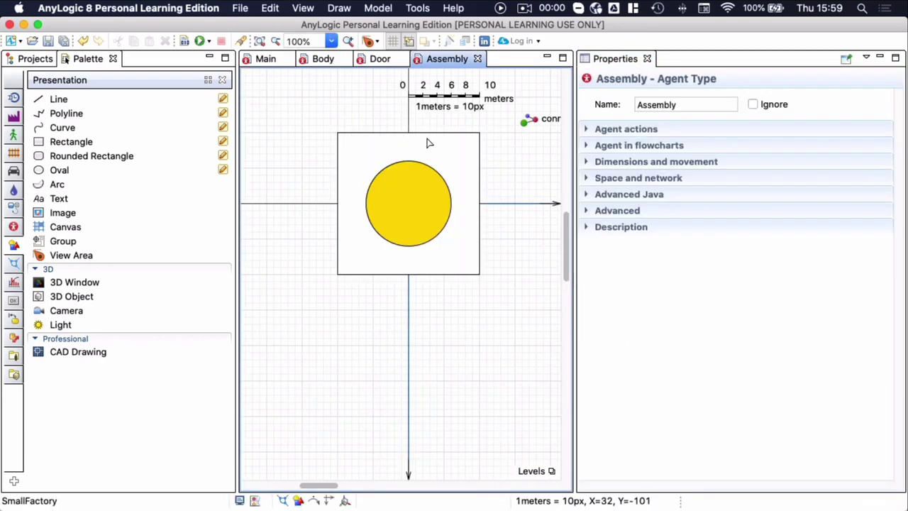
drag(452, 98, 481, 99)
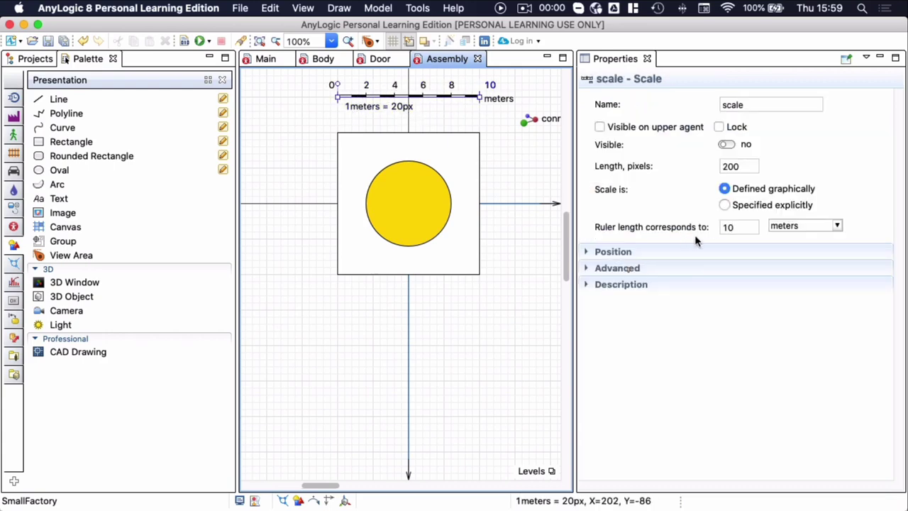
click(745, 227)
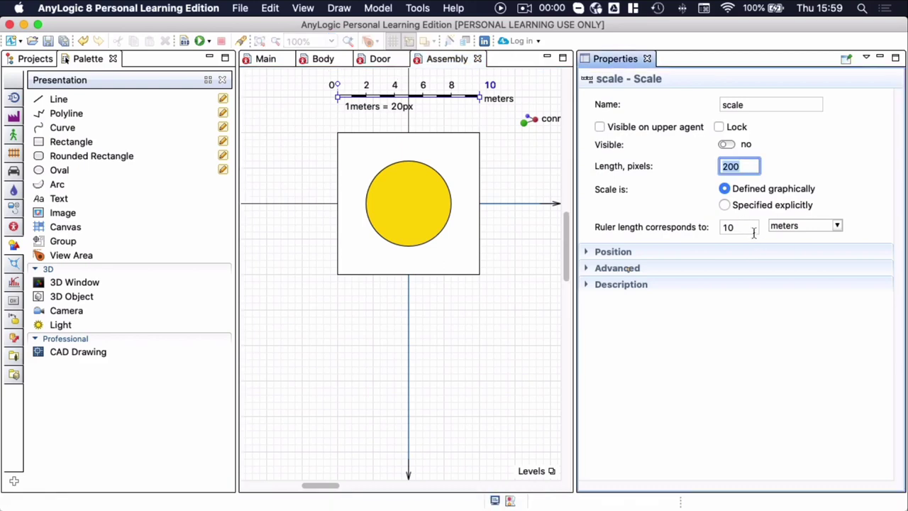
click(750, 228)
key(BackSpace)
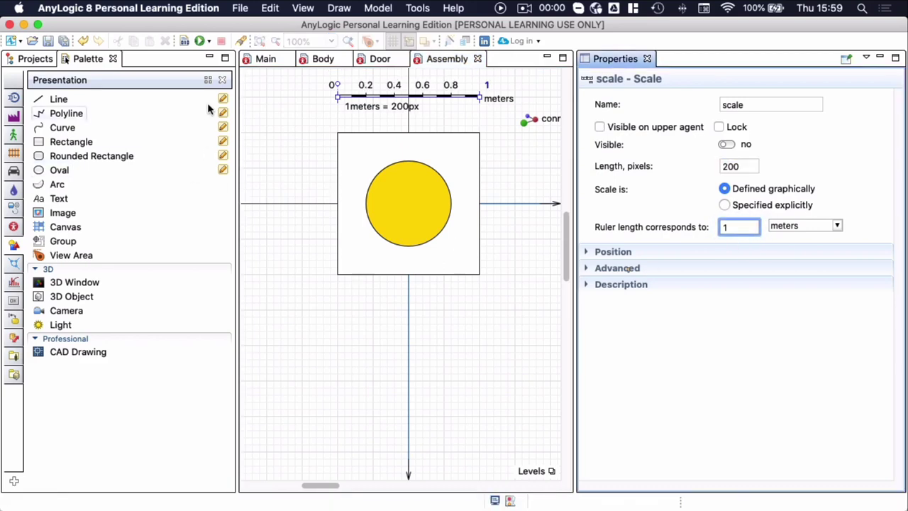
key(super+s)
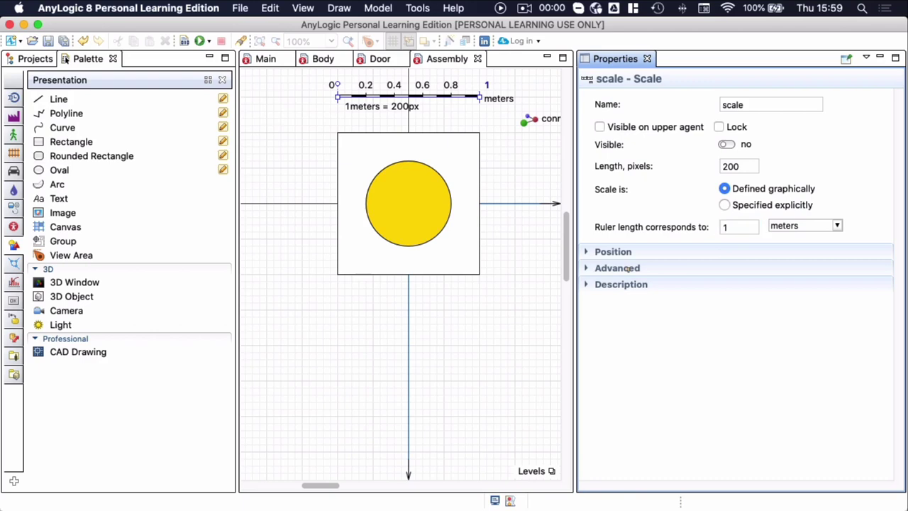
click(201, 41)
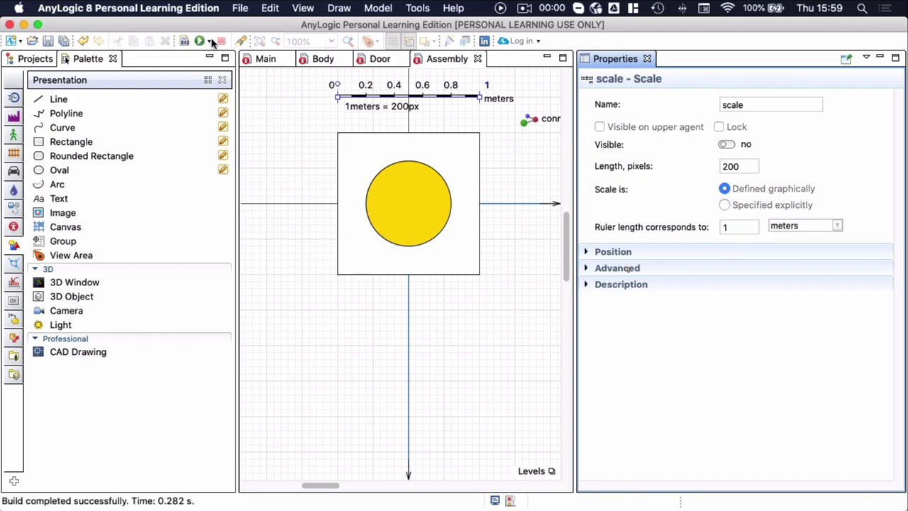
Step: Run the SmallFactory Simulation experiment, zoom in on the agent, and stop it
click(207, 41)
click(215, 56)
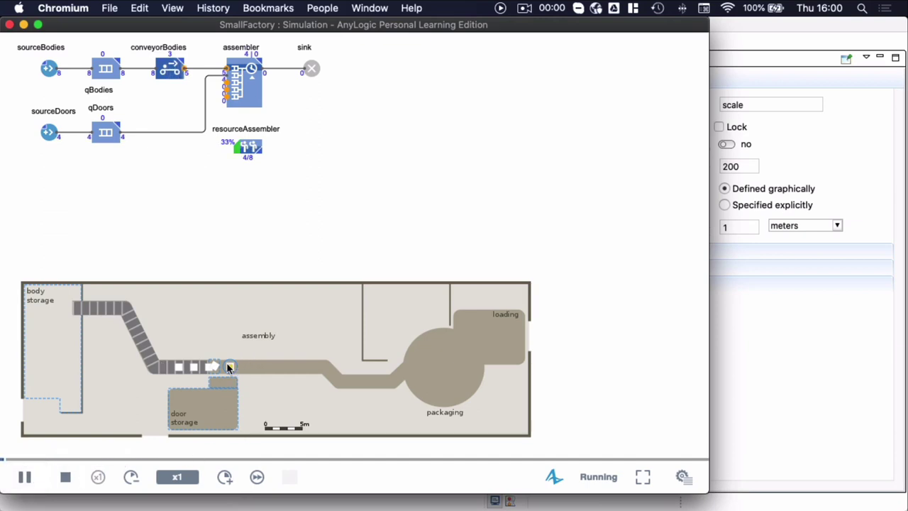
scroll(231, 376, up, 10)
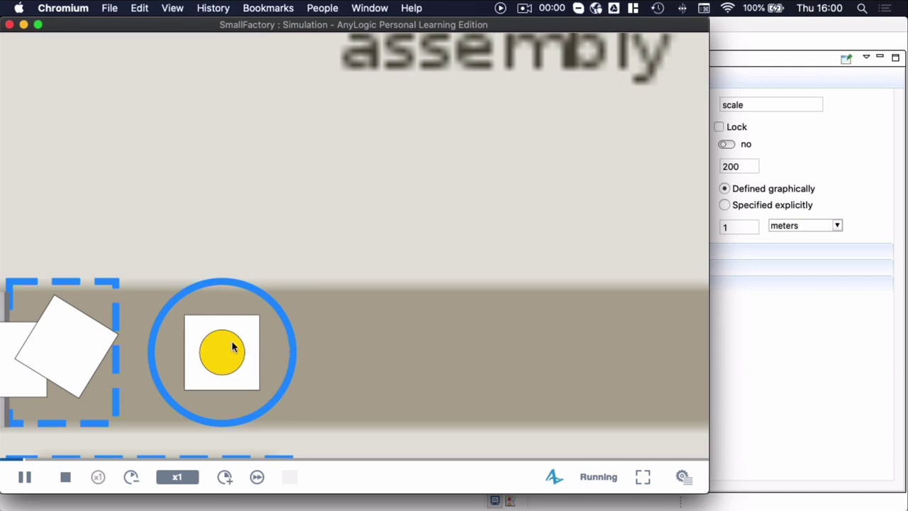
click(66, 477)
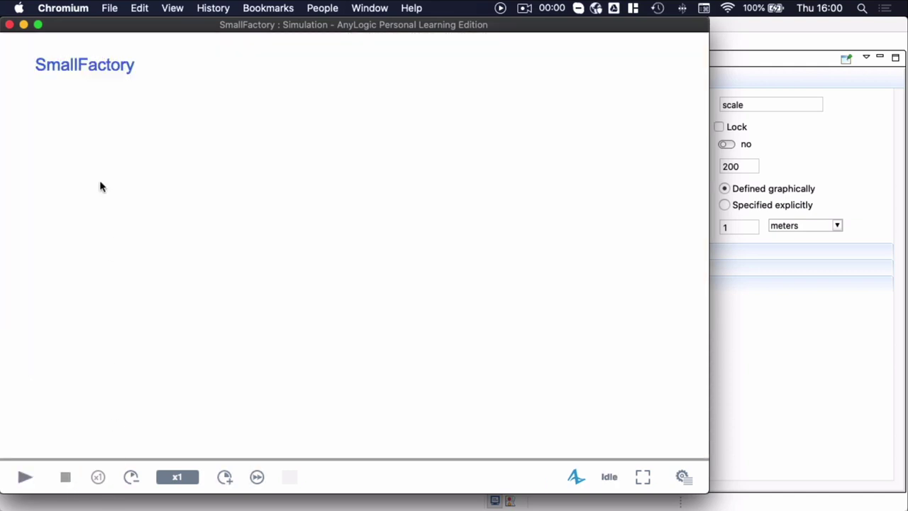
Step: Close the simulation window and return to the Main diagram
click(10, 24)
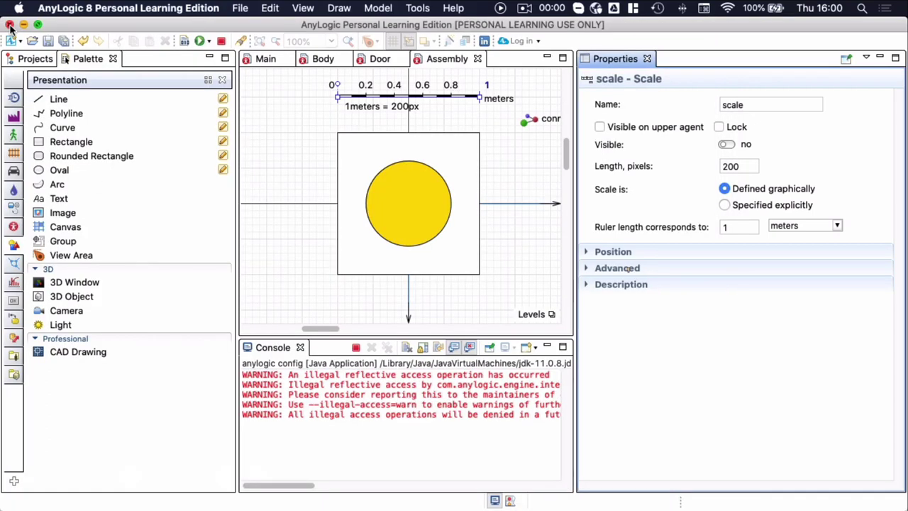
scroll(308, 222, down, 1)
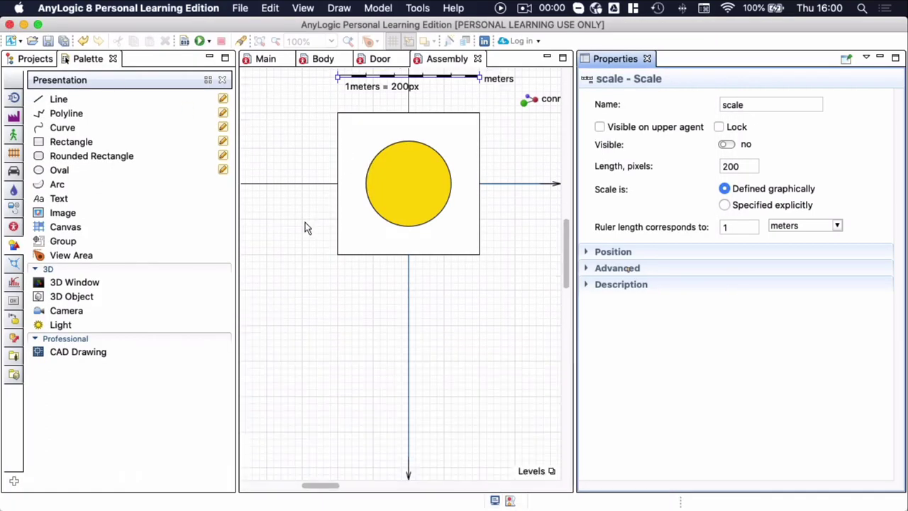
scroll(316, 231, down, 1)
scroll(315, 231, down, 2)
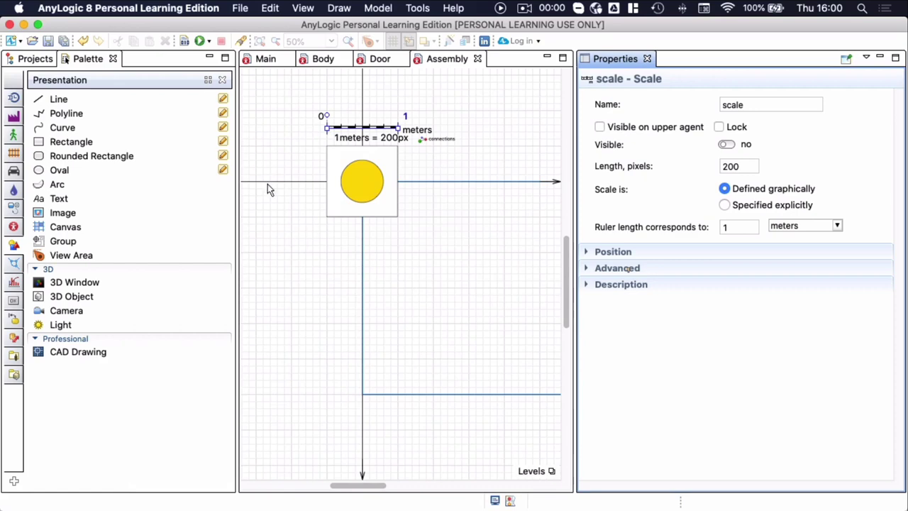
click(262, 62)
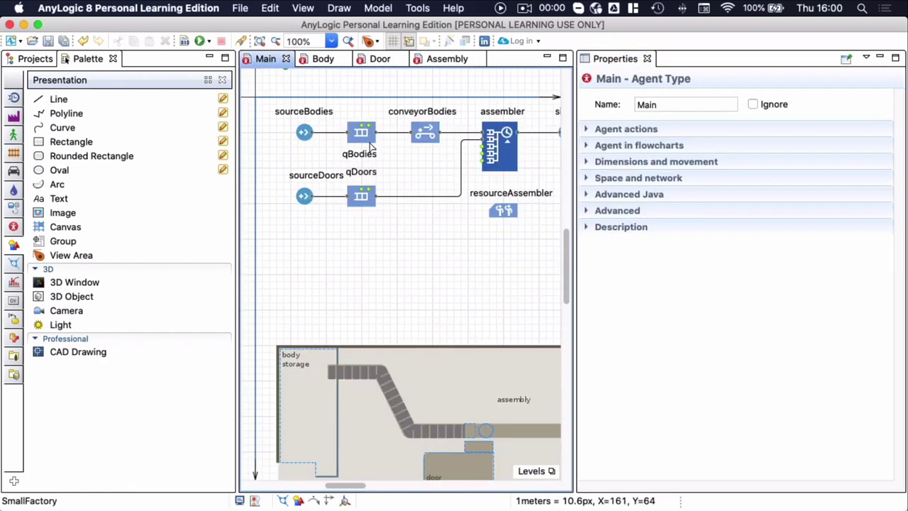
Step: Drag a Time Plot from the Analysis palette onto the Main diagram
scroll(441, 251, down, 2)
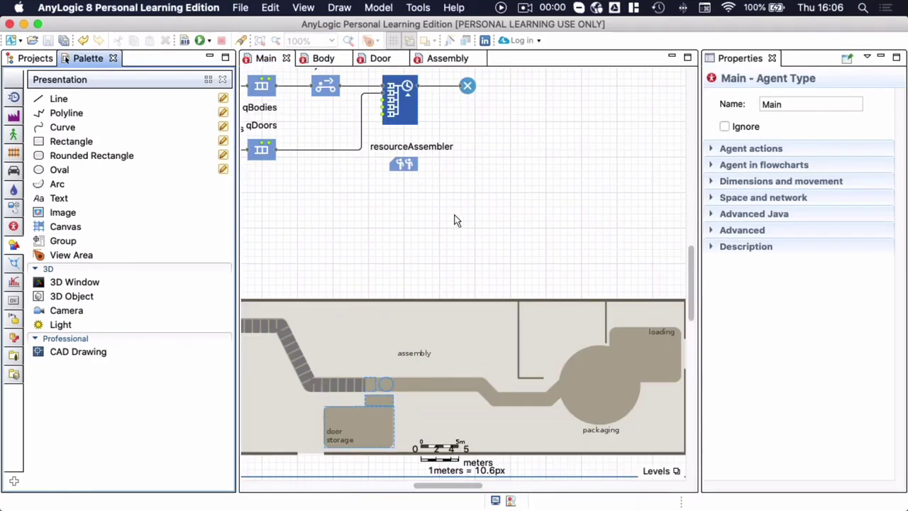
click(15, 283)
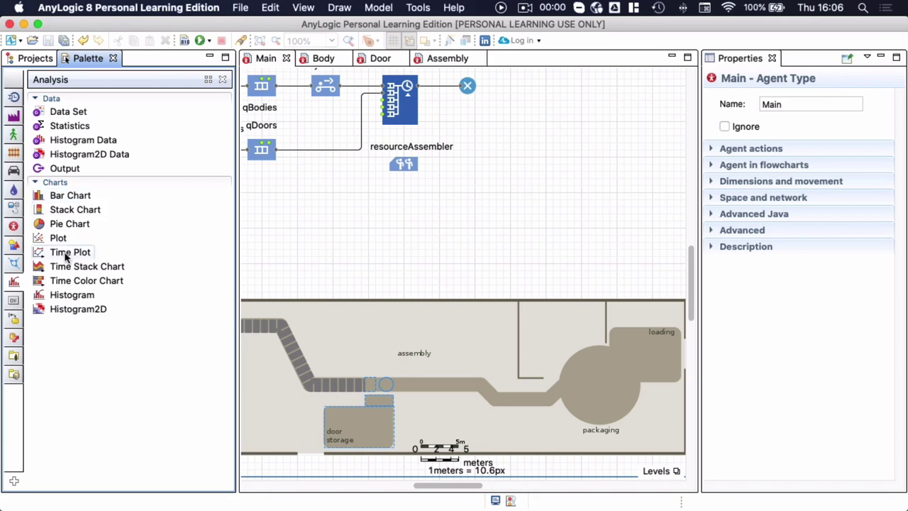
drag(64, 257, 494, 142)
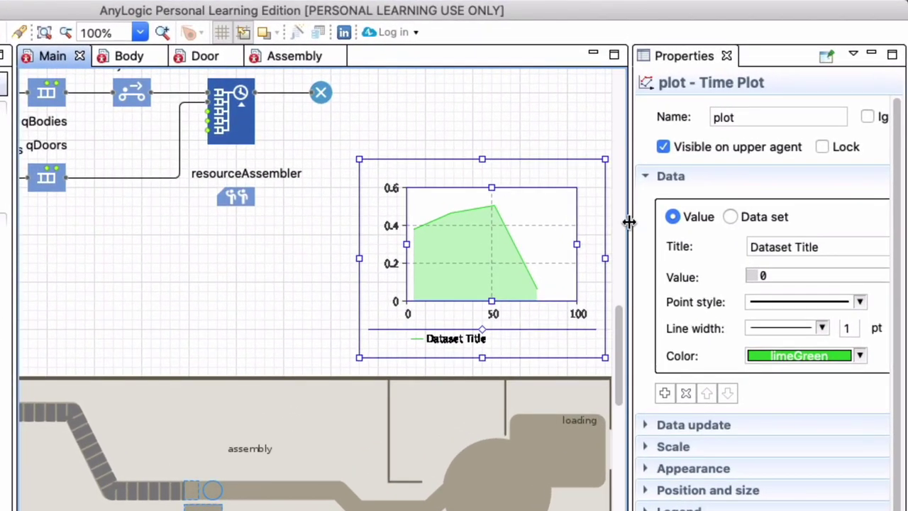
Step: Retitle the plot's dataset 'Number of busy units' and clear its placeholder 0 value
drag(485, 231, 432, 231)
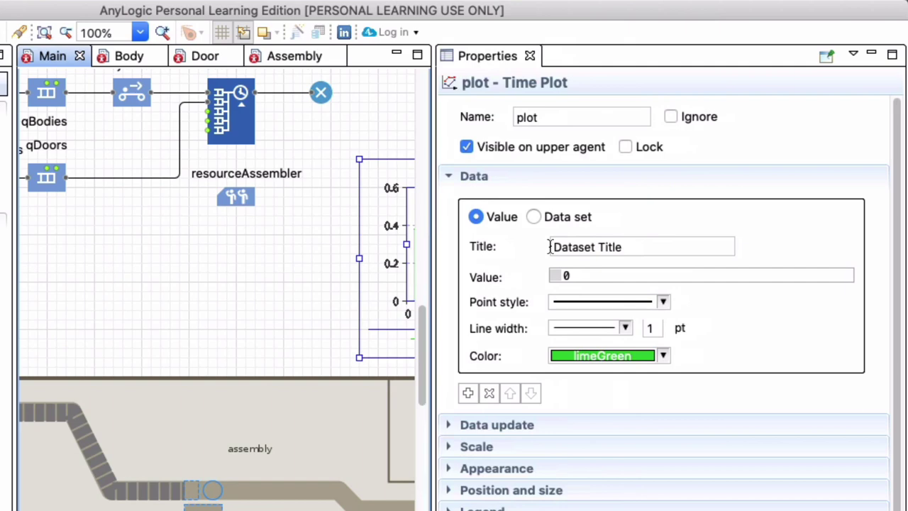
drag(661, 248, 554, 246)
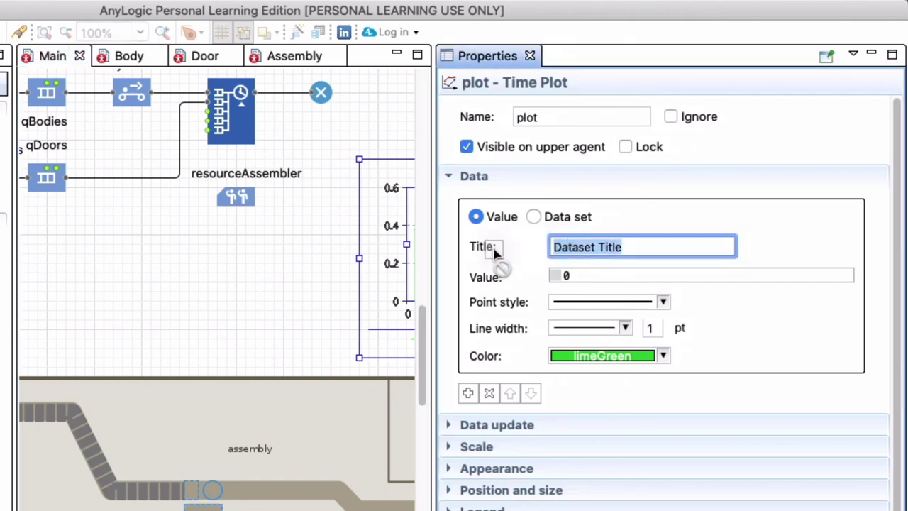
text(Nu,mber)
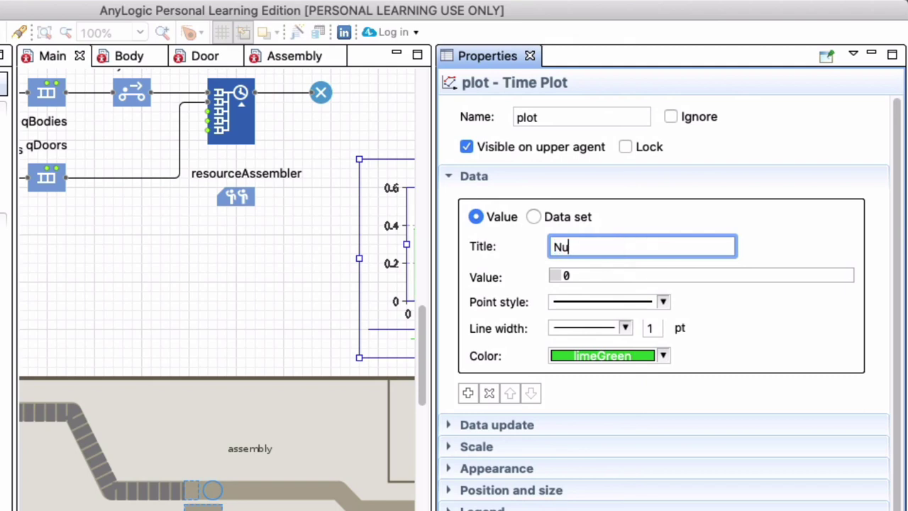
key(Left)
key(Left)
key(Left)
key(Left)
key(Left)
key(BackSpace)
key(Right)
key(Right)
key(Right)
key(Right)
key(Right)
text(of busy units)
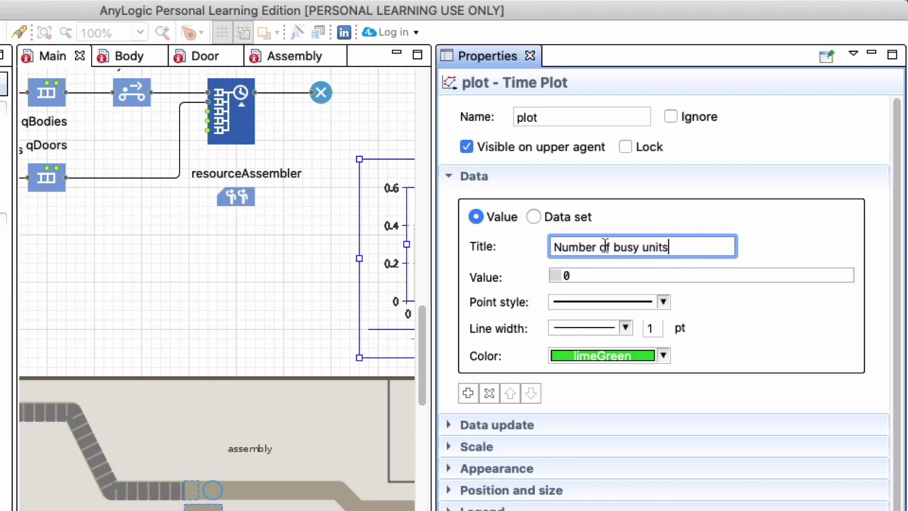
click(575, 276)
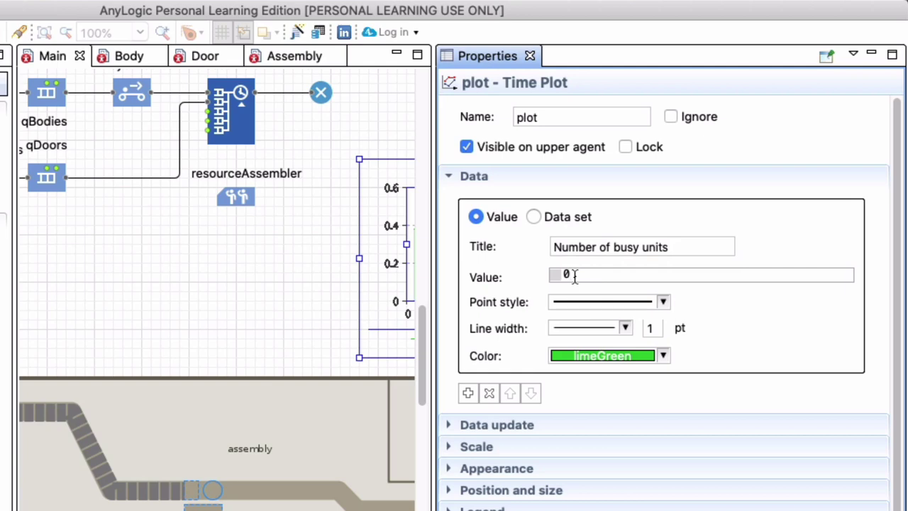
key(BackSpace)
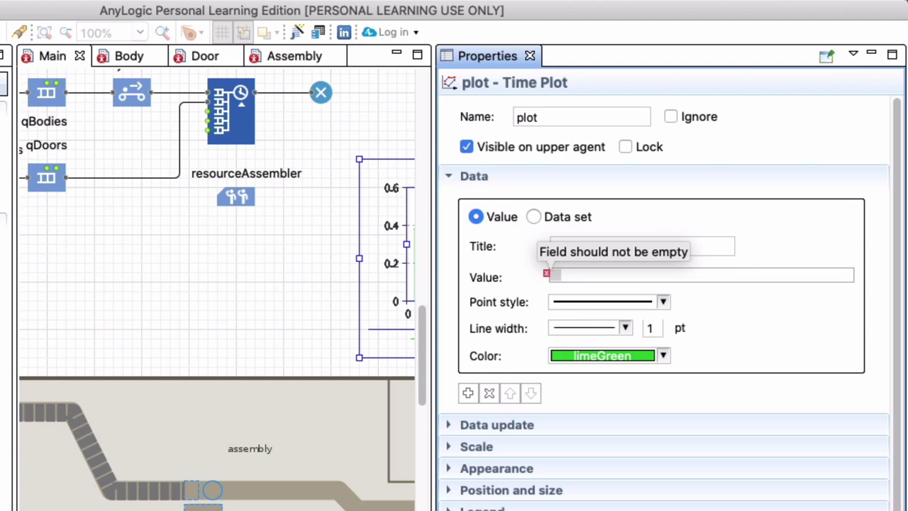
Step: Start the dataset value with resourceAssembler using code completion
text(res)
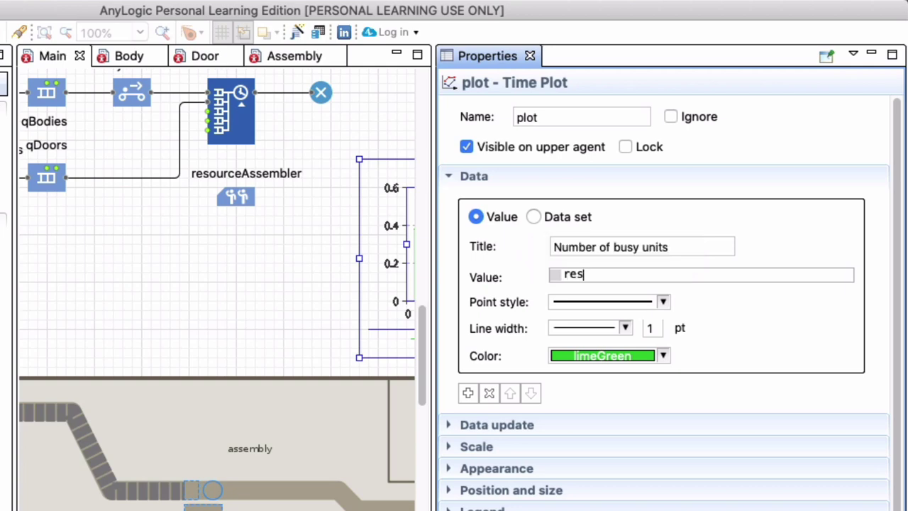
key(ctrl+space)
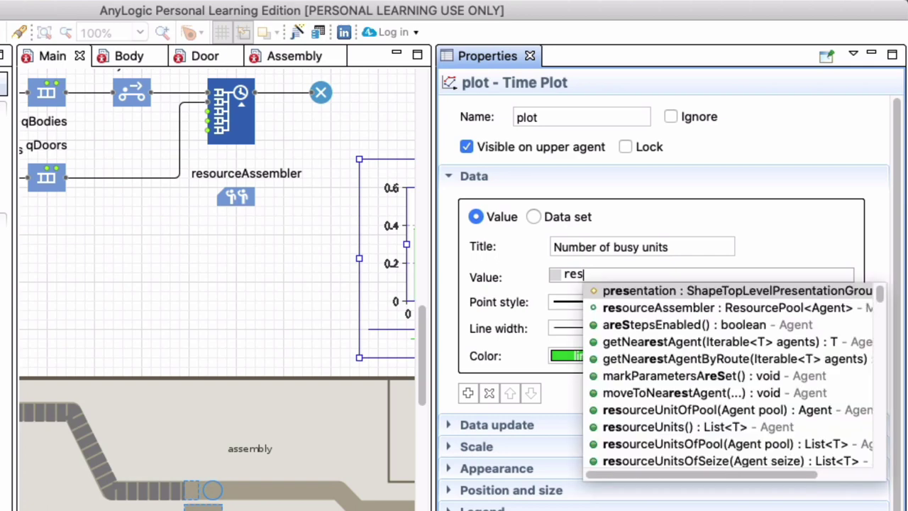
click(658, 307)
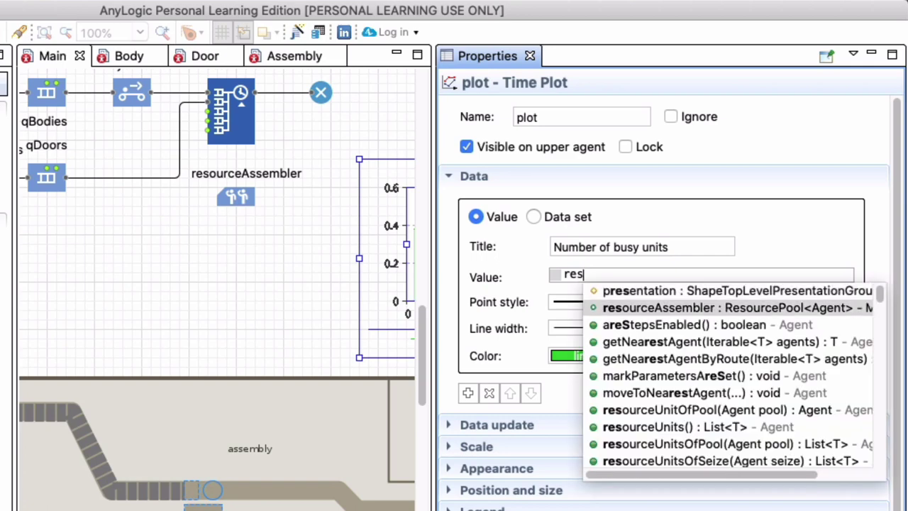
key(Return)
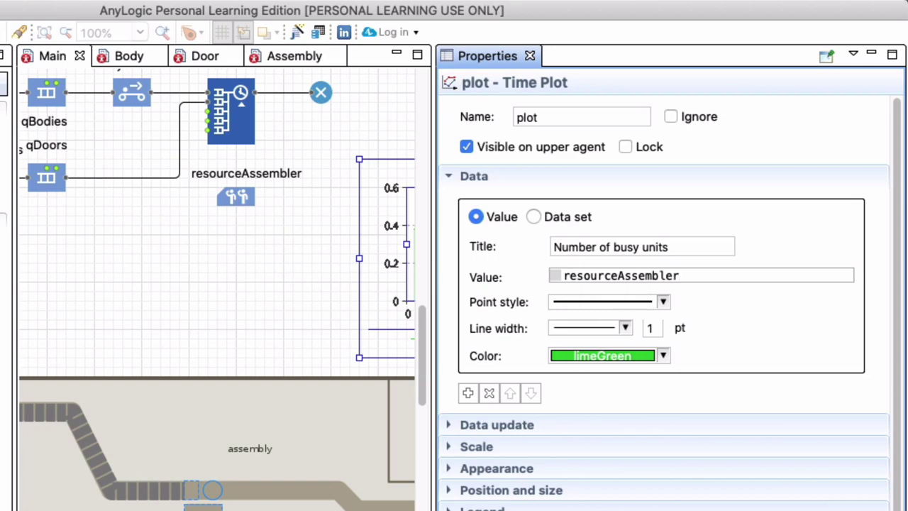
Step: Complete the value as resourceAssembler.busy() and add a second data item
text(.)
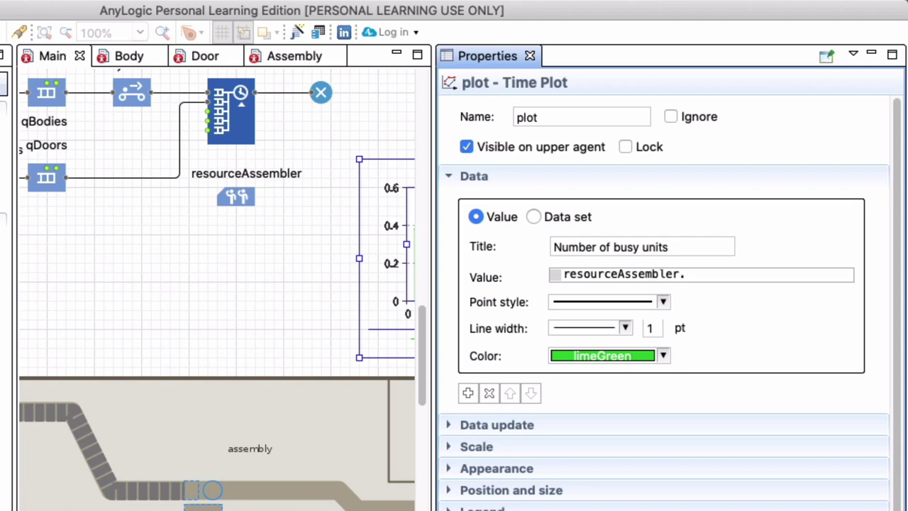
key(ctrl+space)
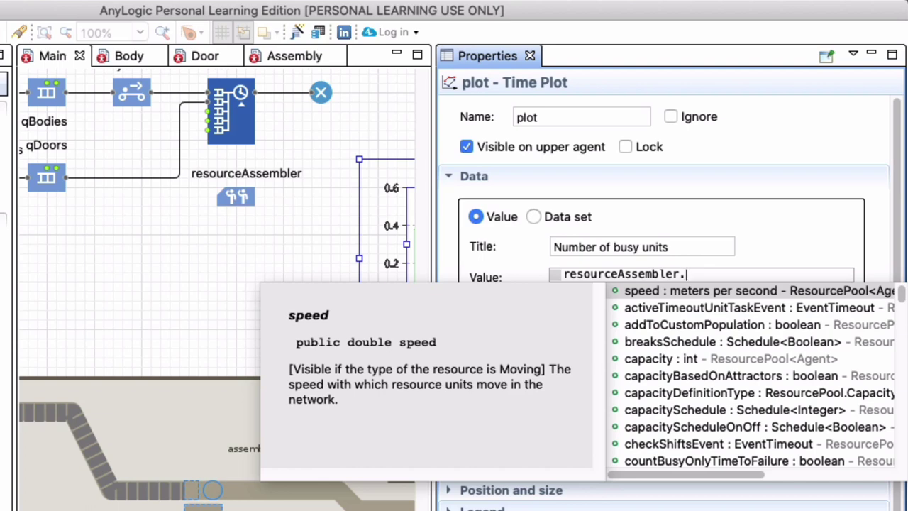
key(Down)
key(Down)
key(Down)
key(Down)
key(Down)
key(Down)
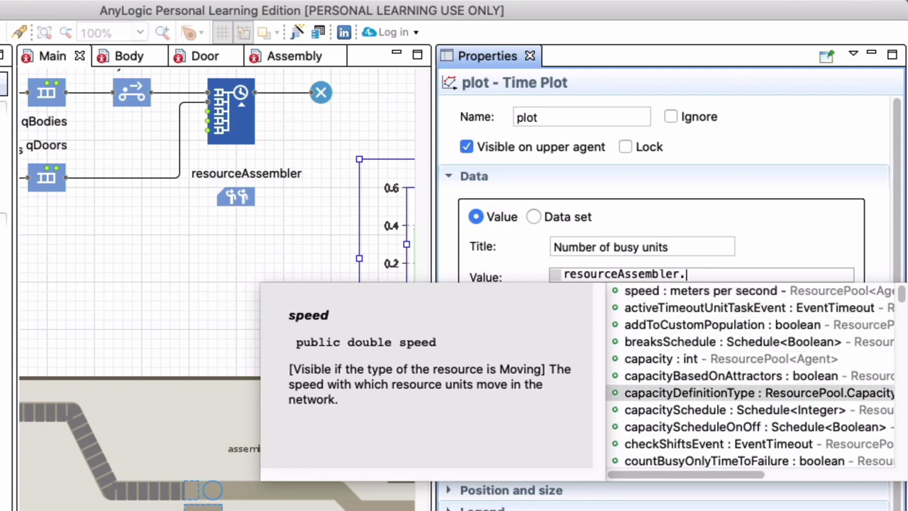
key(Down)
key(Down)
key(Down)
key(Down)
key(Down)
key(Down)
key(Down)
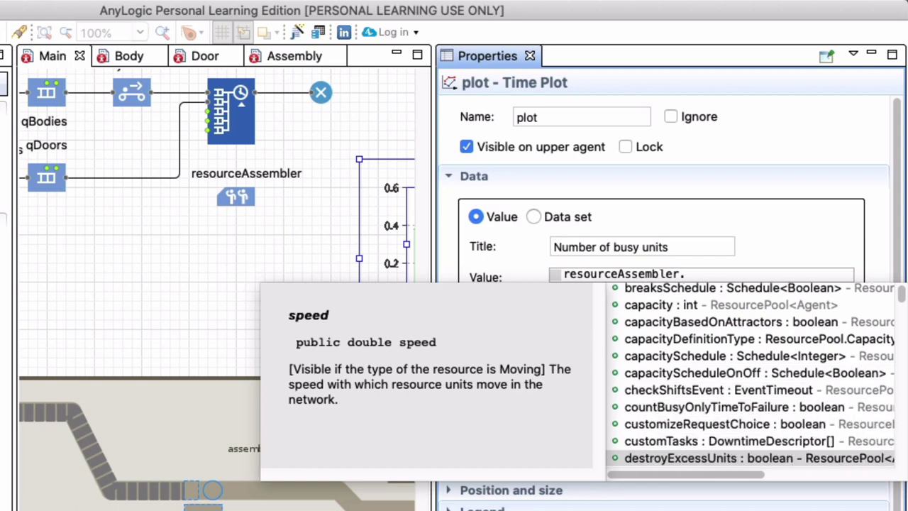
key(Down)
key(Down)
key(Down)
key(Down)
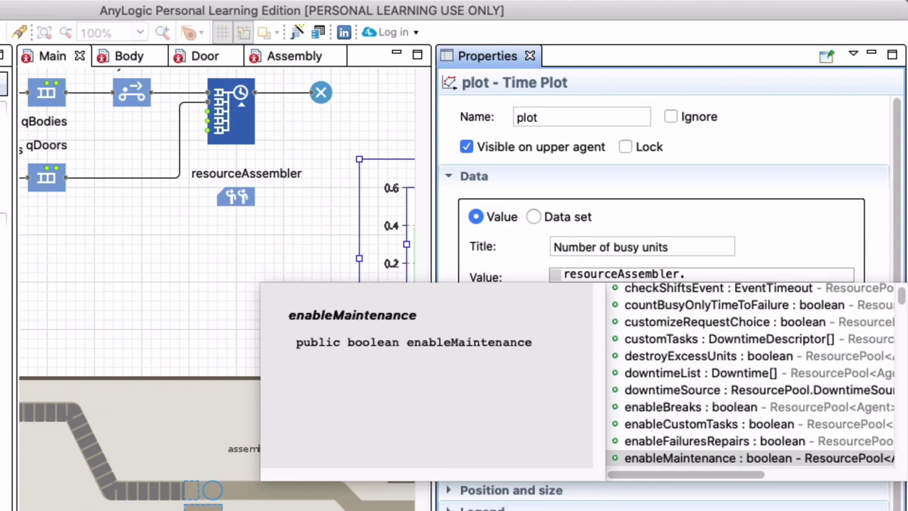
key(Down)
key(Down)
key(Down)
key(Down)
key(Down)
key(Down)
key(Down)
key(Down)
key(Down)
key(Down)
key(Down)
key(Down)
key(Down)
key(Down)
key(Down)
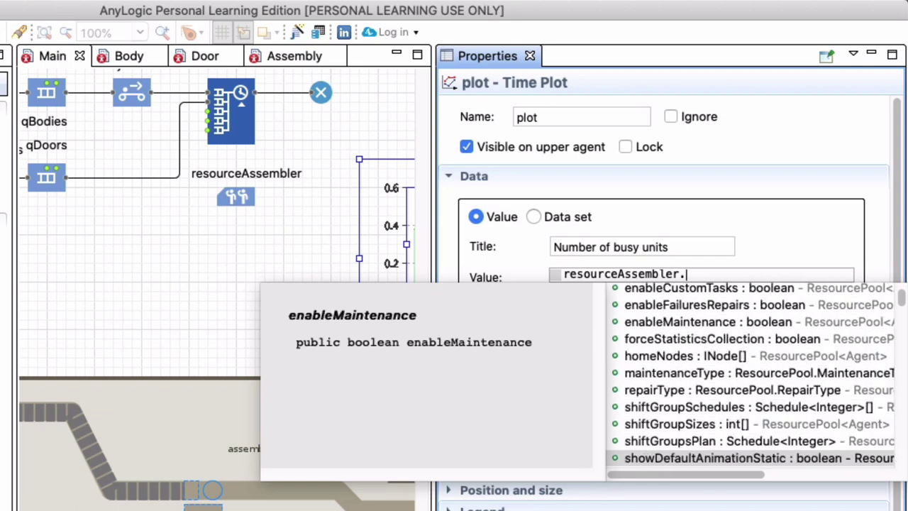
key(Down)
key(Down)
key(Down)
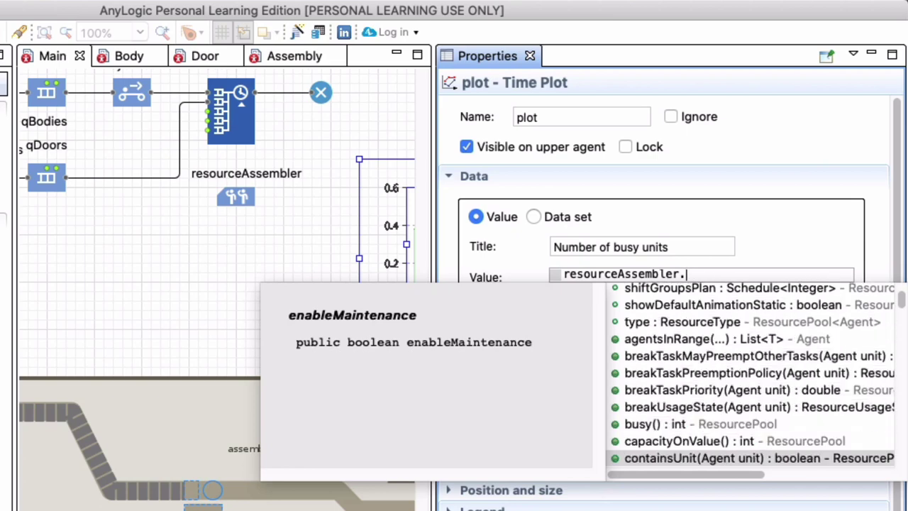
key(Up)
key(Up)
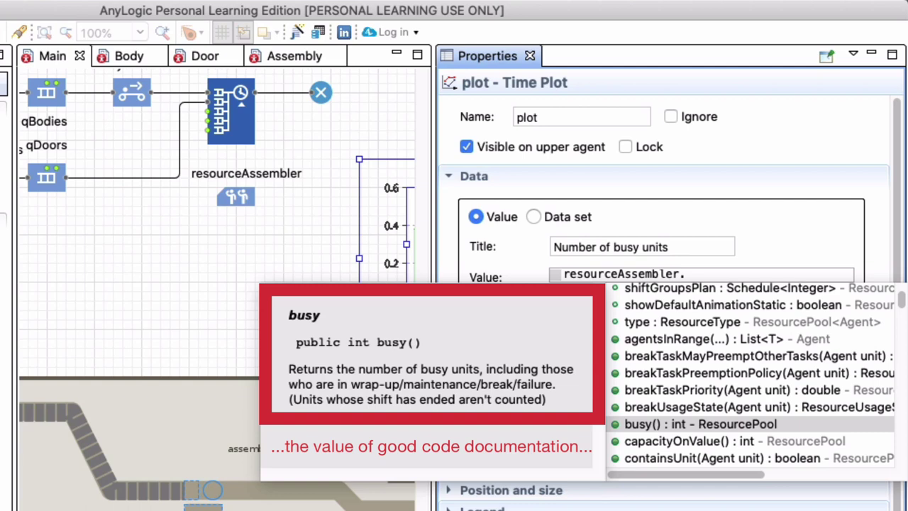
key(Return)
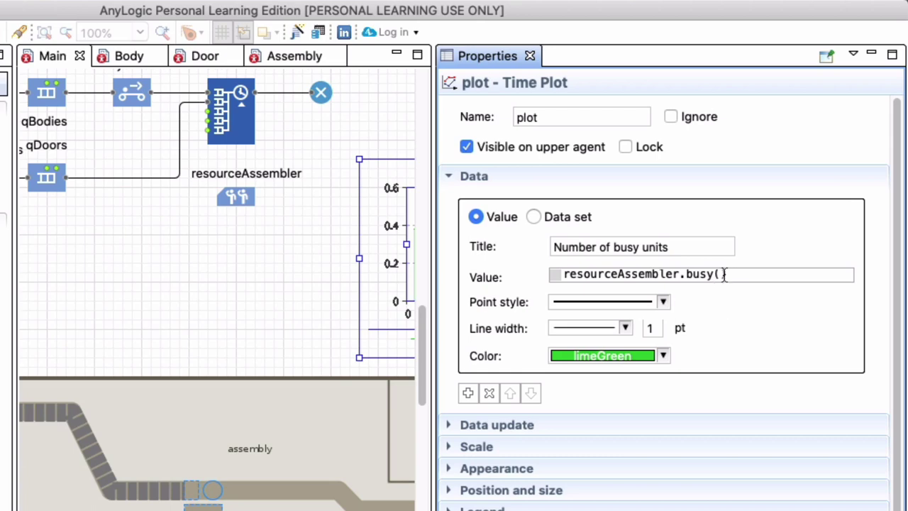
click(468, 394)
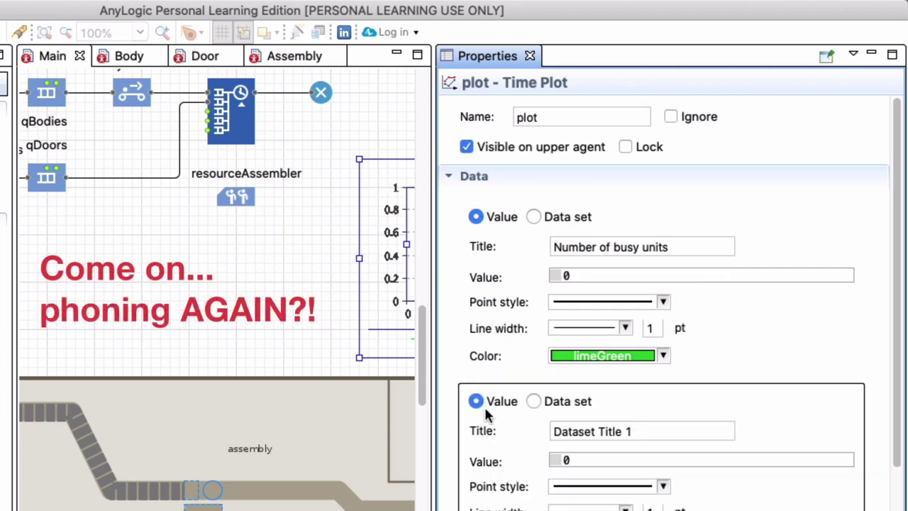
Step: Title the new series 'Utilisation' and clear its 0 value
triple_click(657, 432)
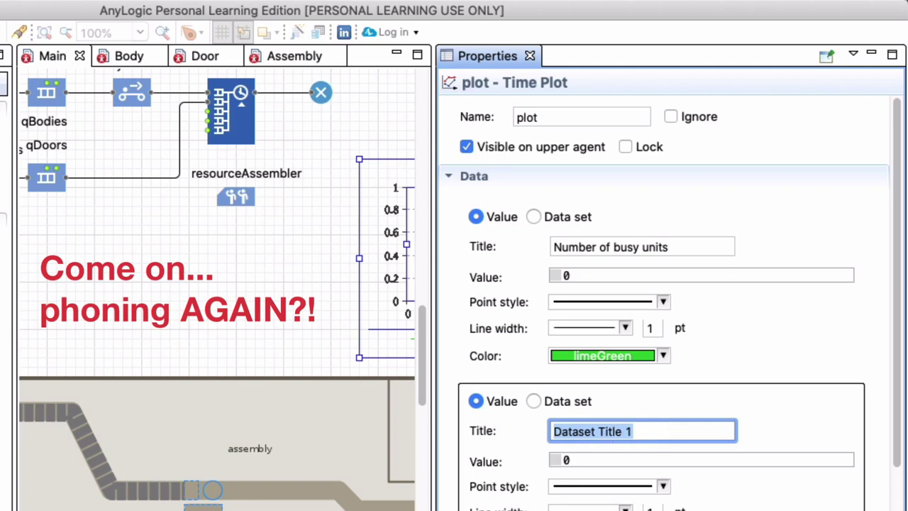
text(Utilisation)
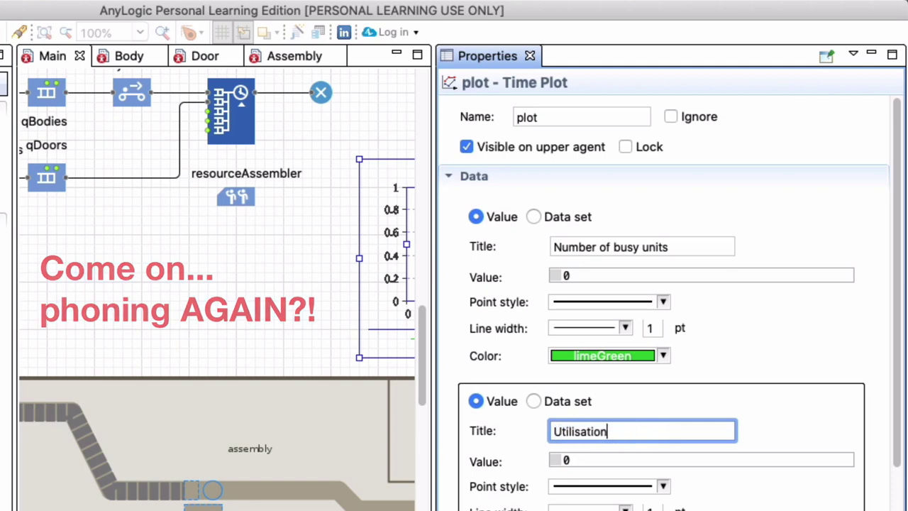
key(Tab)
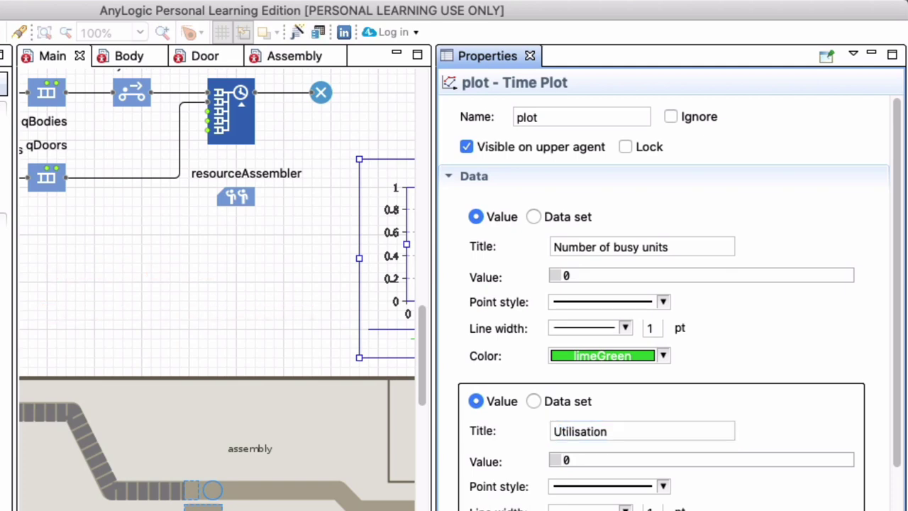
key(Delete)
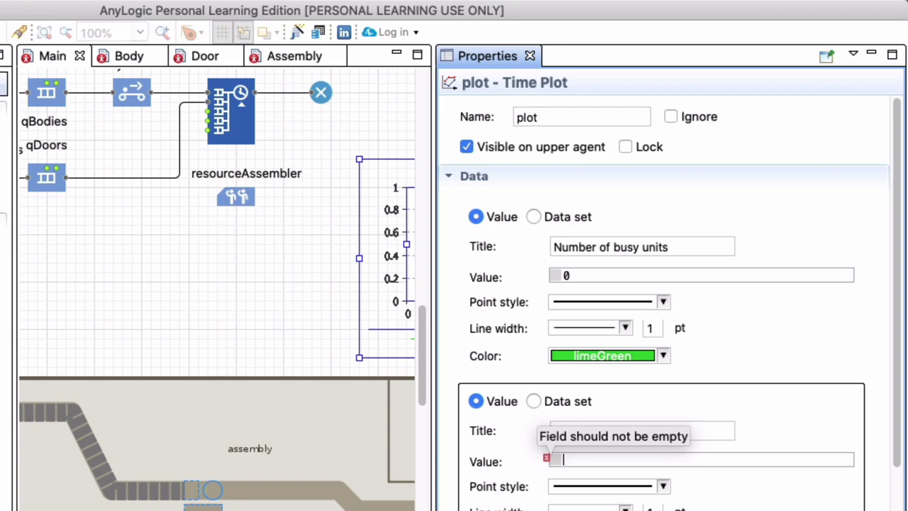
text(ass)
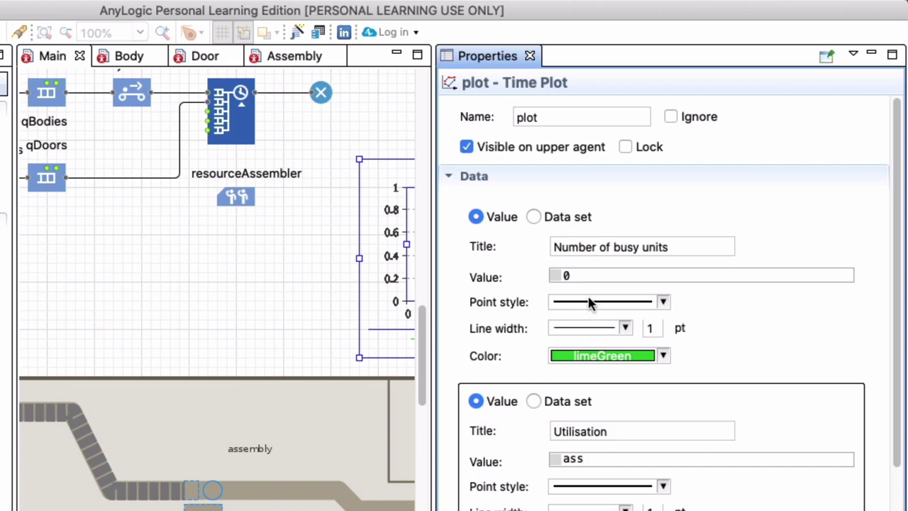
Step: Re-enter the first series value as resourceAssembler.busy() via code completion
click(583, 275)
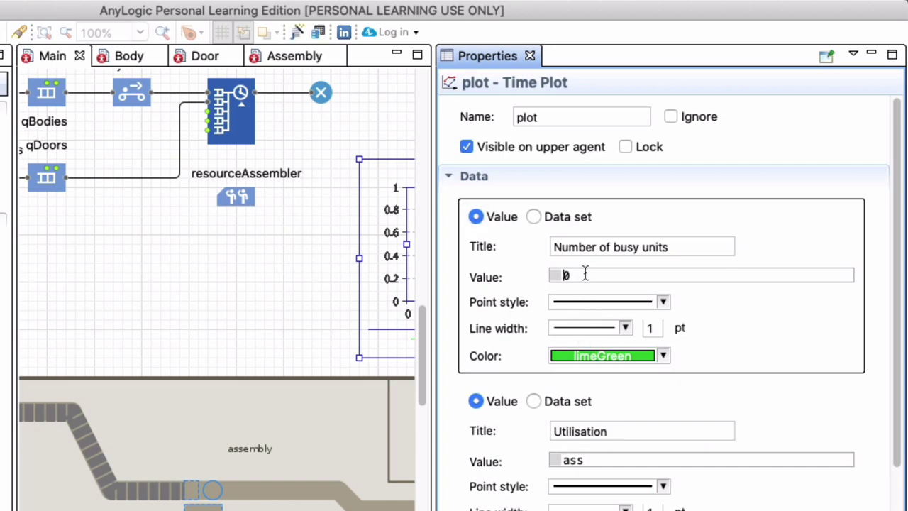
key(BackSpace)
text(ass)
key(ctrl+space)
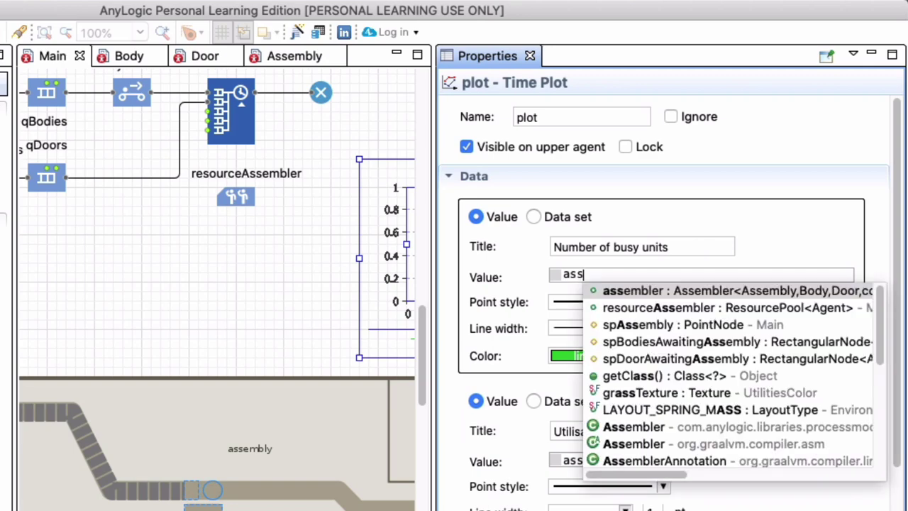
key(Down)
key(Return)
text(.)
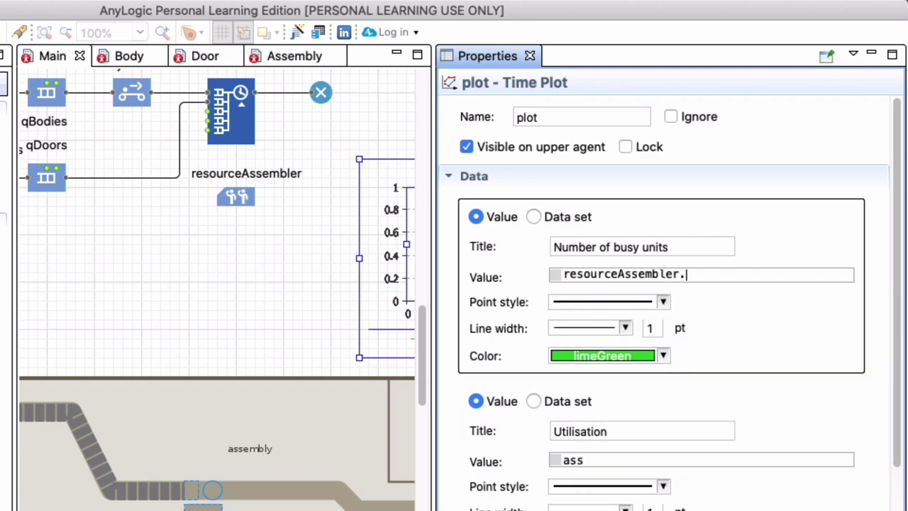
text(bu)
key(ctrl+space)
key(Down)
key(Return)
Step: Begin the Utilisation series value with resourceAssembler from code completion
click(607, 459)
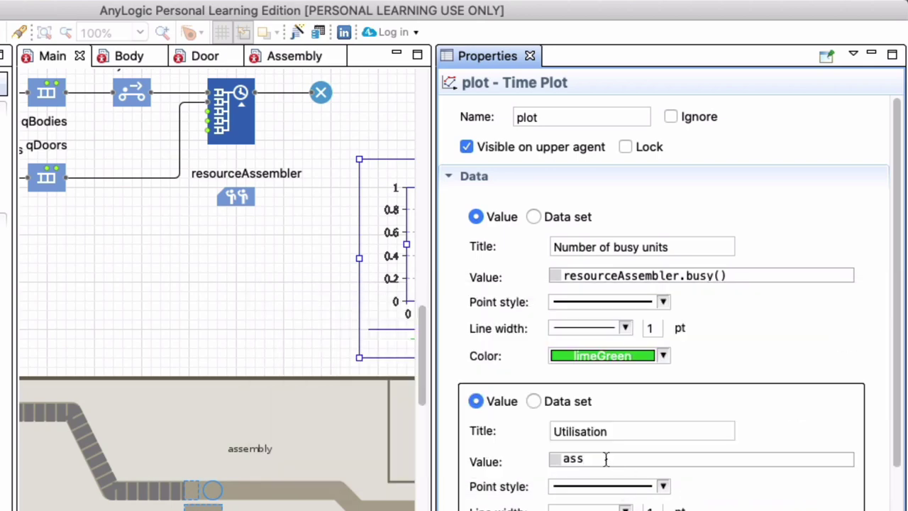
key(ctrl+space)
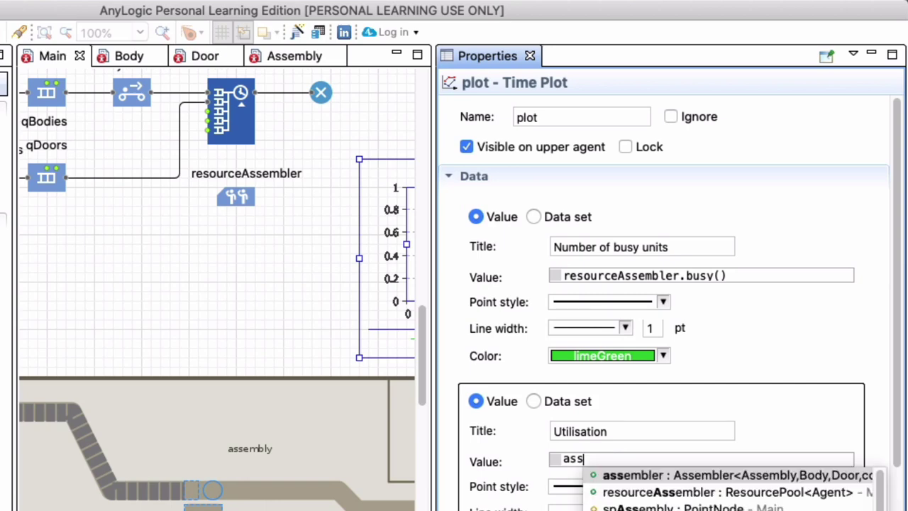
key(Down)
Step: Set the Utilisation value to resourceAssembler.utilization() via code completion
key(Return)
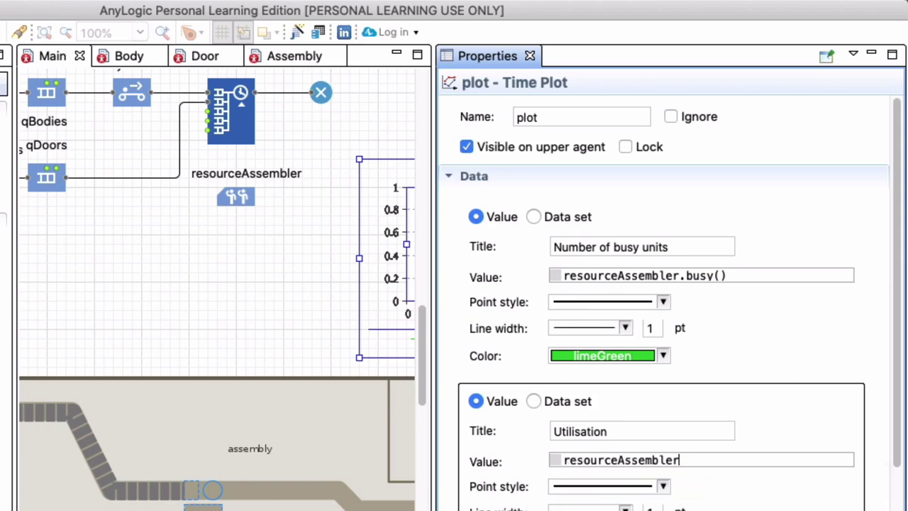
text(.u)
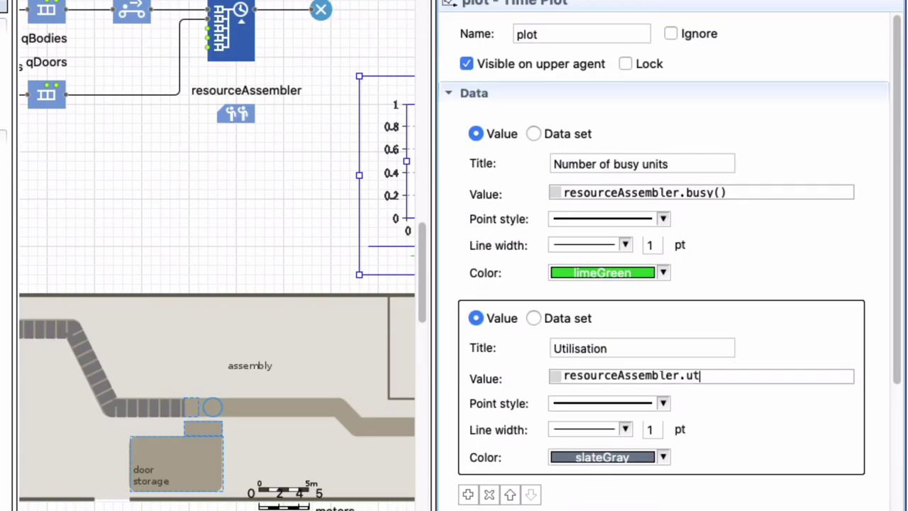
key(ctrl+space)
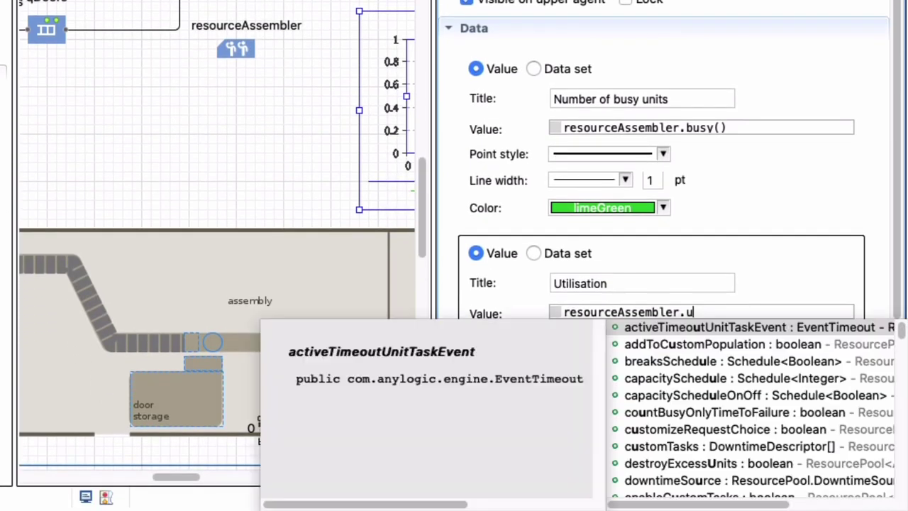
key(Down)
key(Down)
key(Down)
key(Down)
key(Down)
key(Down)
key(Down)
key(Down)
key(Down)
key(Down)
key(Down)
key(Down)
key(Down)
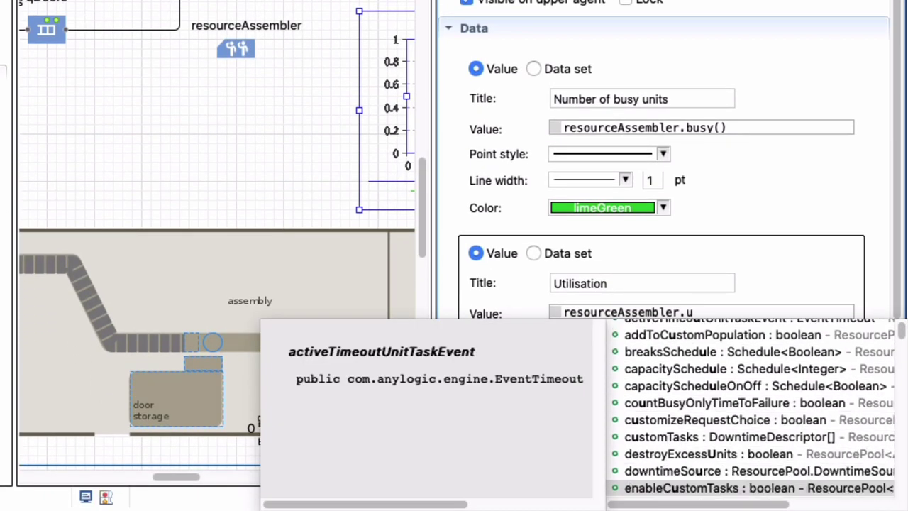
key(Down)
key(Down)
key(Down)
key(Down)
key(Down)
key(Down)
key(Down)
key(Down)
key(Down)
key(Down)
key(Down)
key(Down)
key(Down)
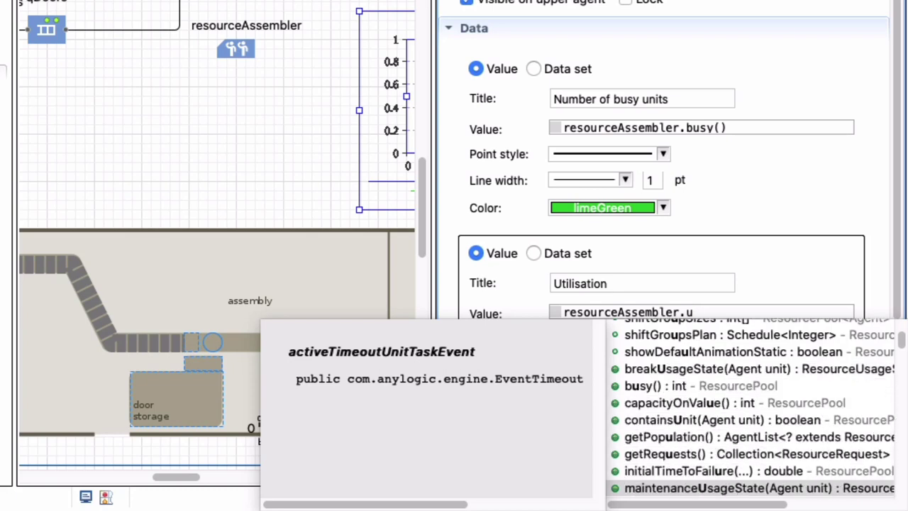
key(Down)
key(Down)
key(Down)
key(Down)
key(Down)
key(Down)
key(Down)
key(Down)
key(Down)
key(Down)
key(Down)
key(Down)
key(Down)
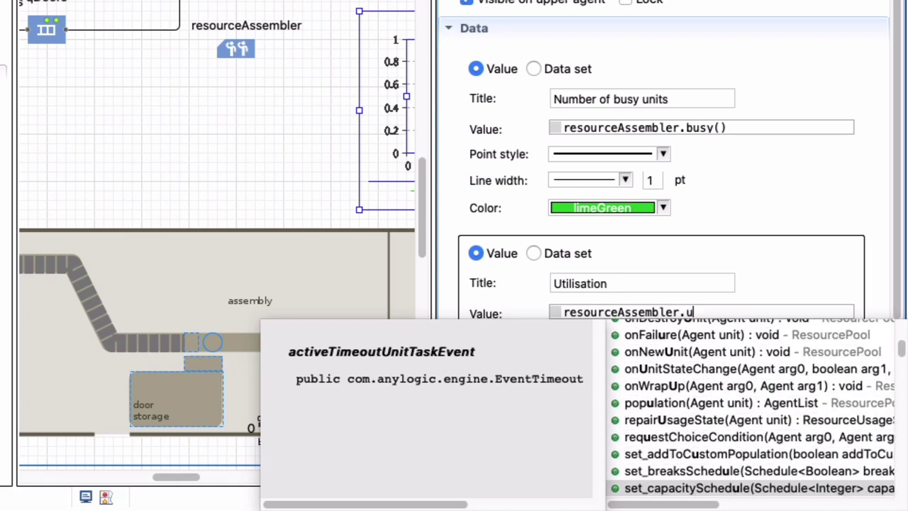
key(Down)
key(Down)
key(Down)
key(Down)
key(Down)
key(Down)
key(Down)
key(Down)
key(Down)
key(Down)
key(Down)
key(Down)
key(Down)
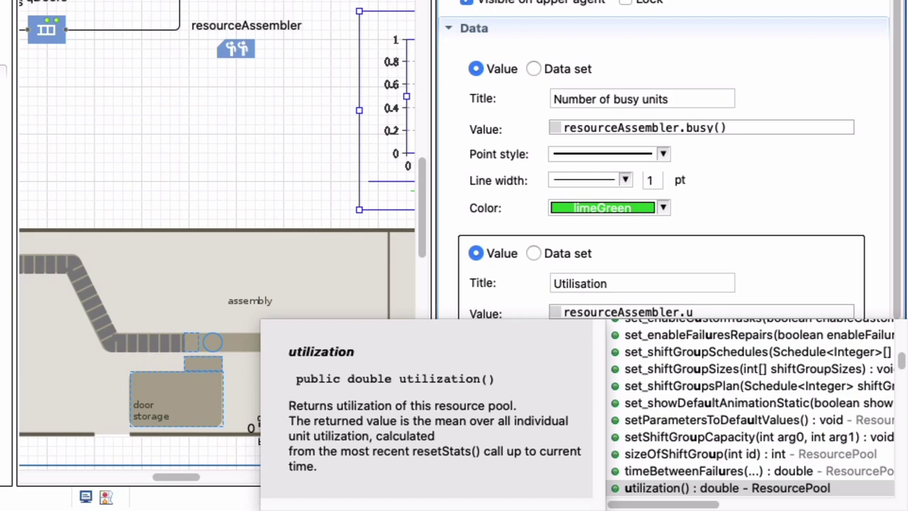
key(Return)
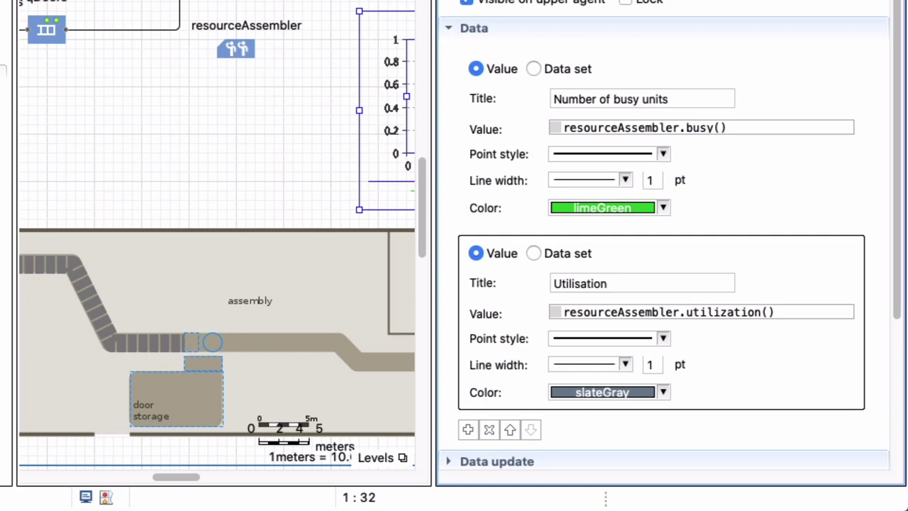
Step: Multiply it by resourceAssembler.capacity to finish the expression
text(*)
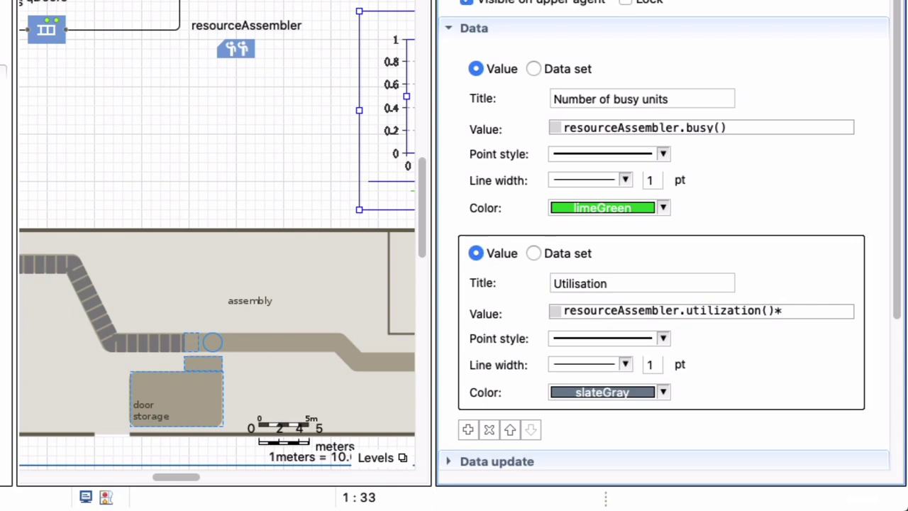
text(res)
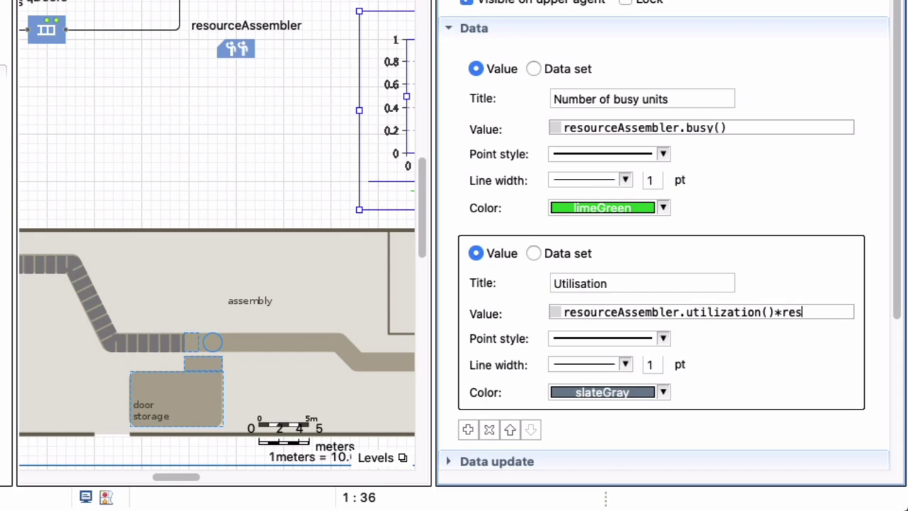
key(ctrl+space)
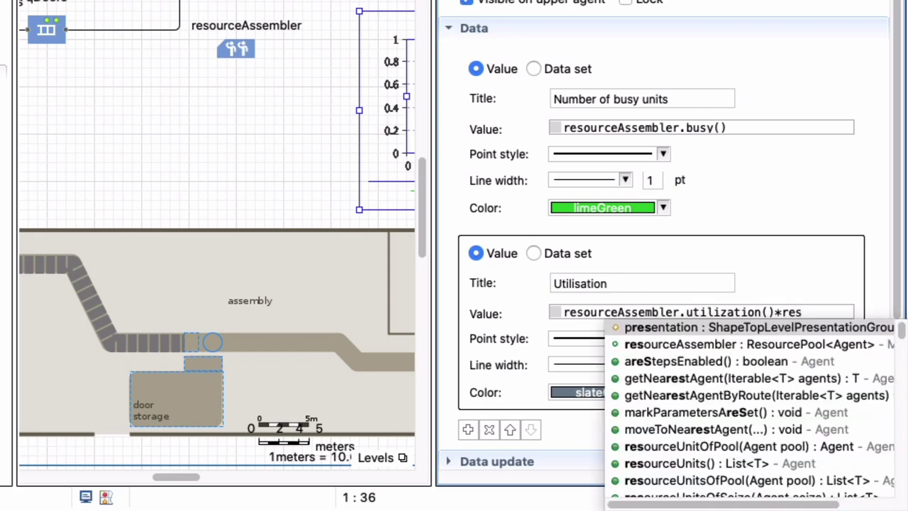
key(Down)
key(Return)
text(.ca)
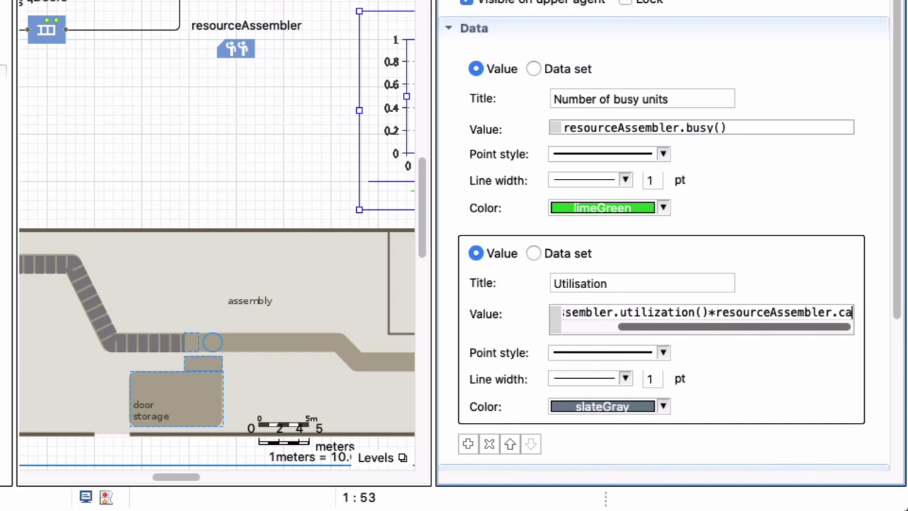
key(ctrl+space)
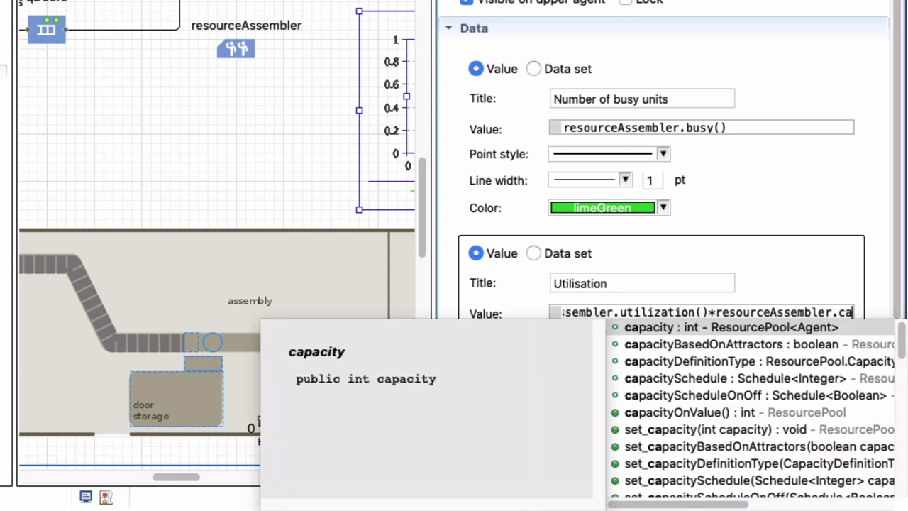
key(Return)
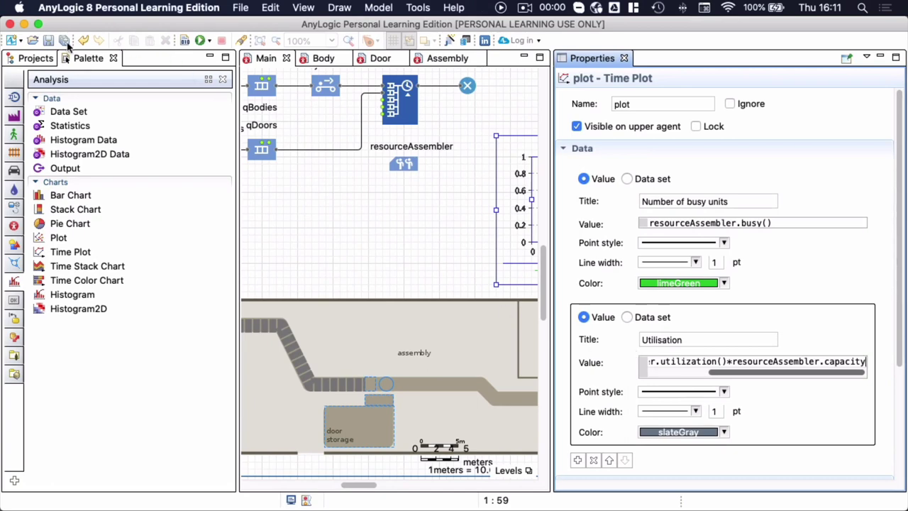
Step: Save the model and start the SmallFactory Simulation run
click(49, 41)
click(185, 41)
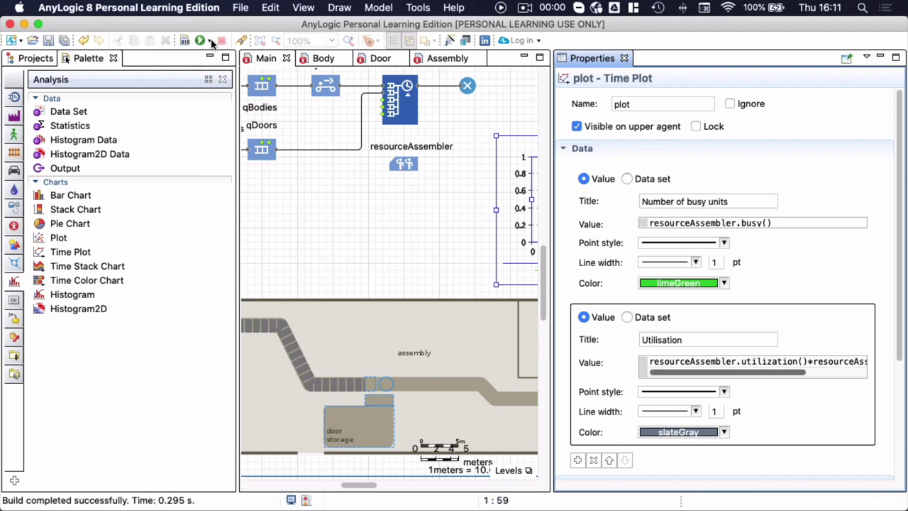
click(210, 41)
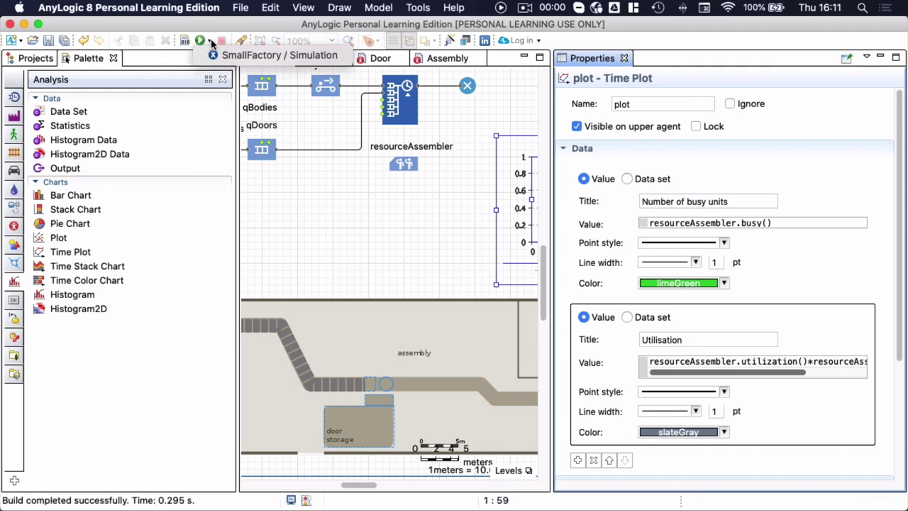
click(245, 57)
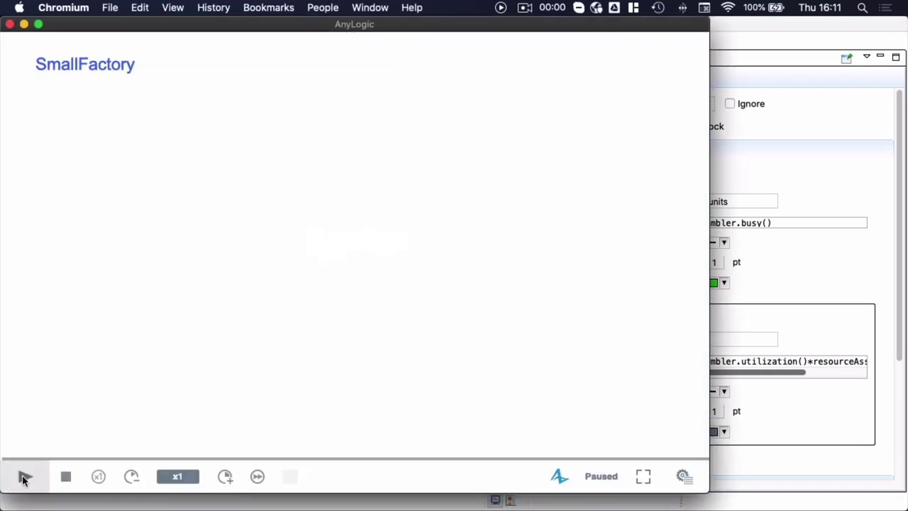
click(26, 477)
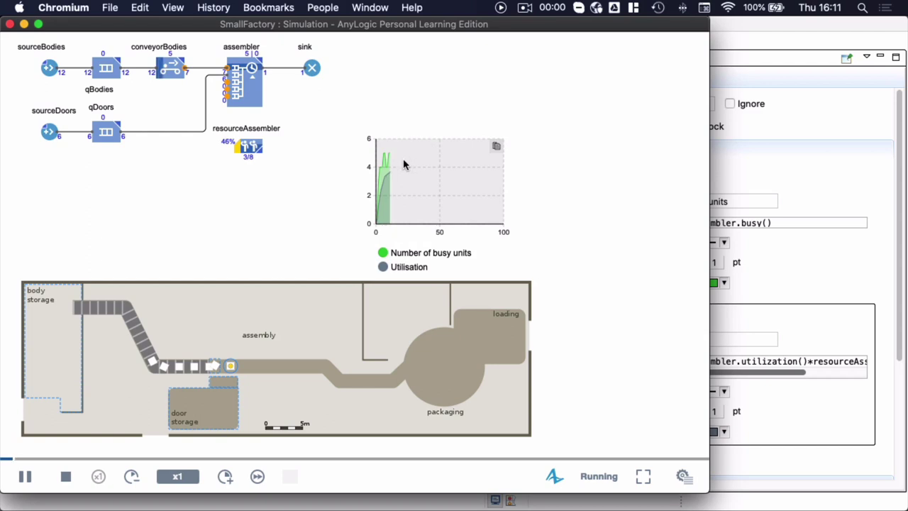
Step: Highlight the Number of busy units series, speed up to x5, then stop the simulation
scroll(403, 164, up, 2)
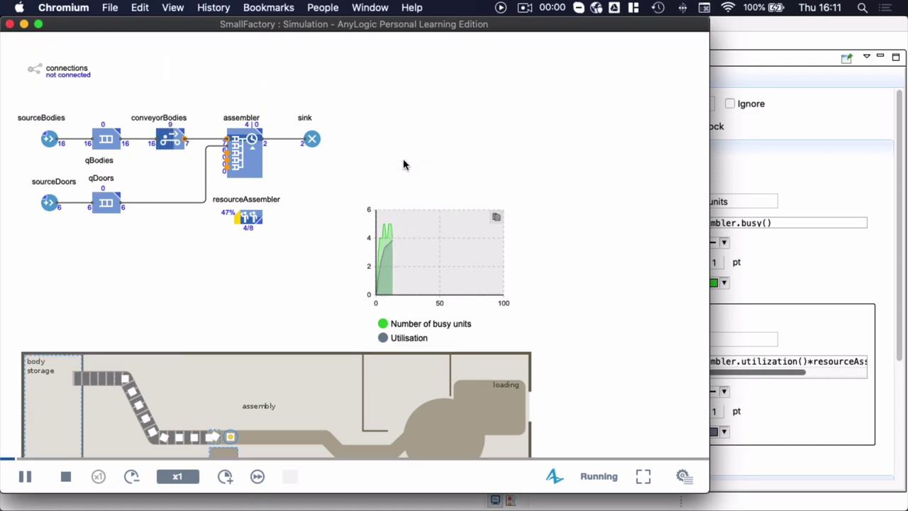
scroll(403, 165, down, 2)
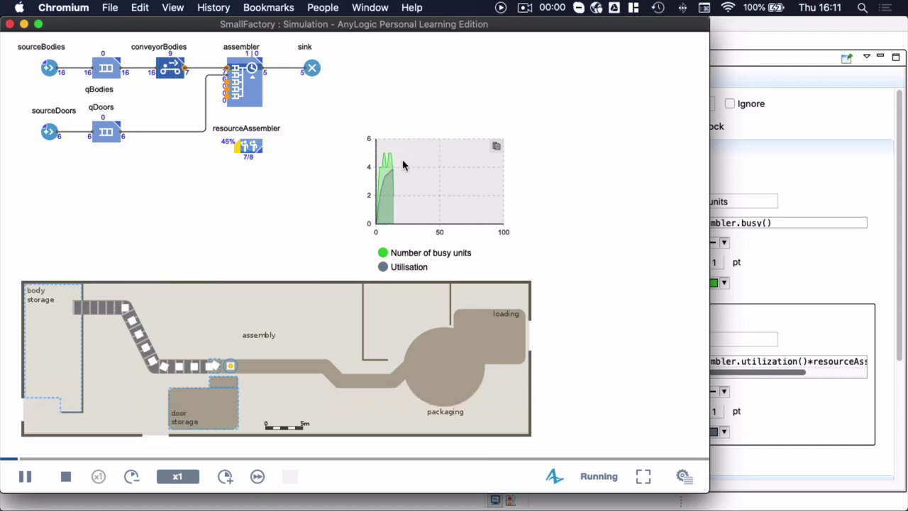
scroll(405, 157, up, 2)
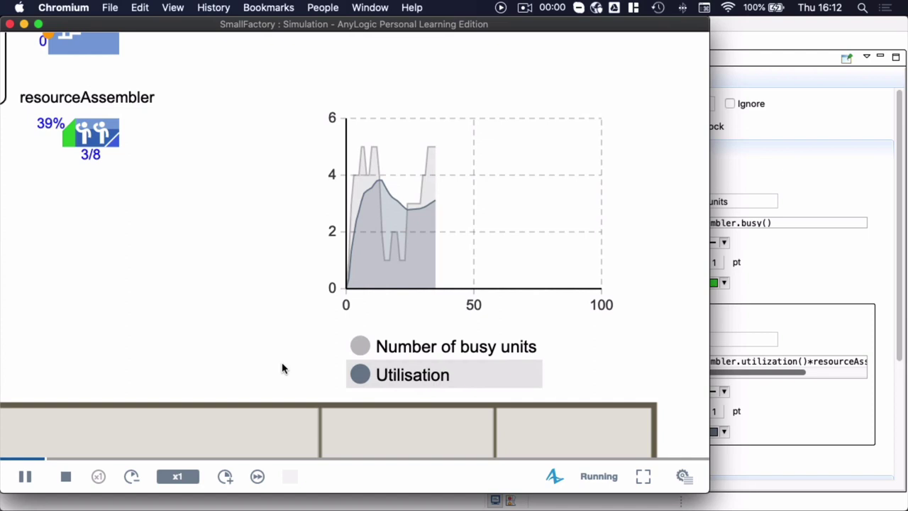
click(360, 346)
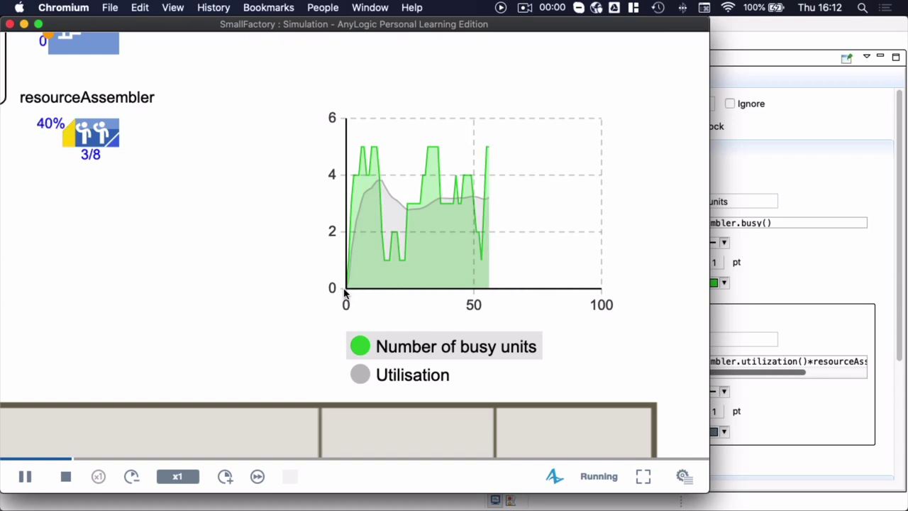
double_click(226, 478)
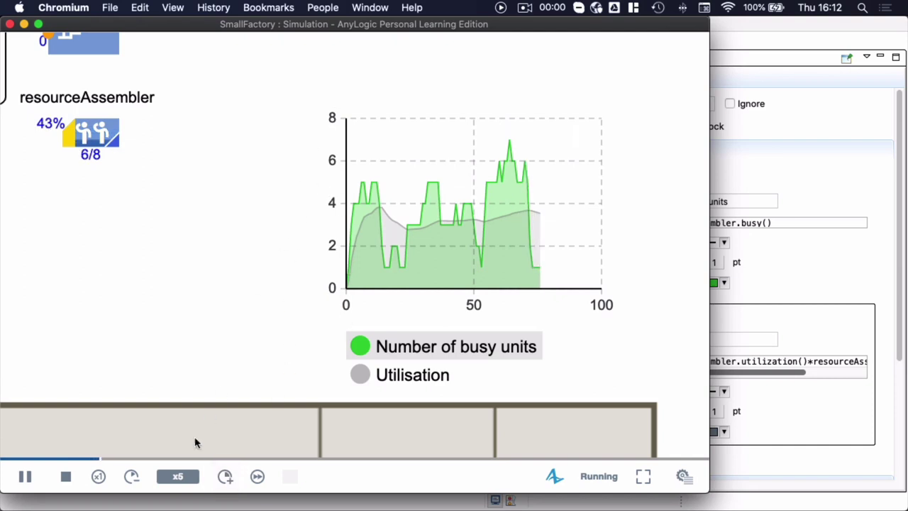
click(66, 477)
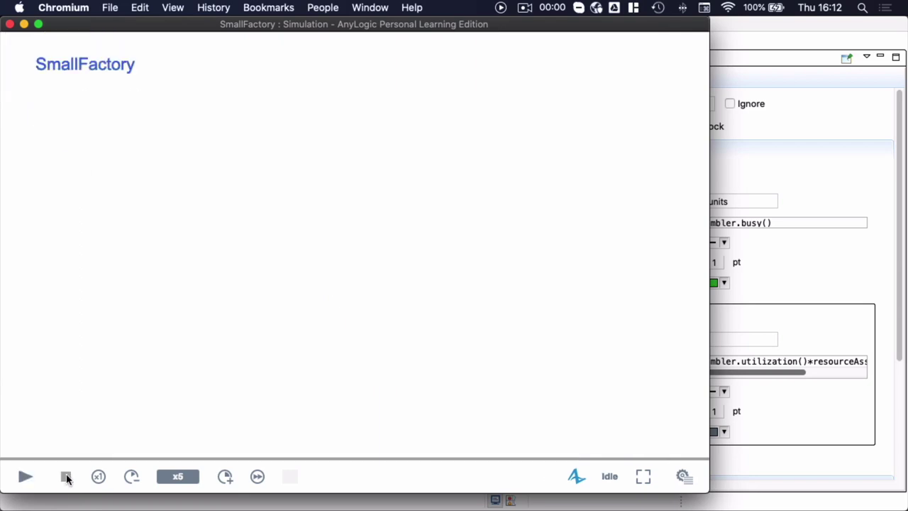
Step: Close the simulation window and expand the time plot's Data update and Scale sections
click(10, 24)
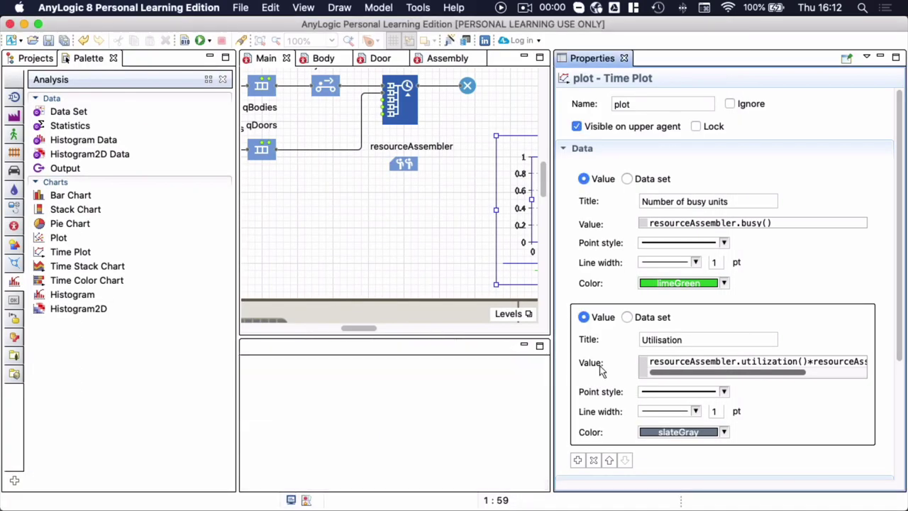
scroll(816, 273, down, 5)
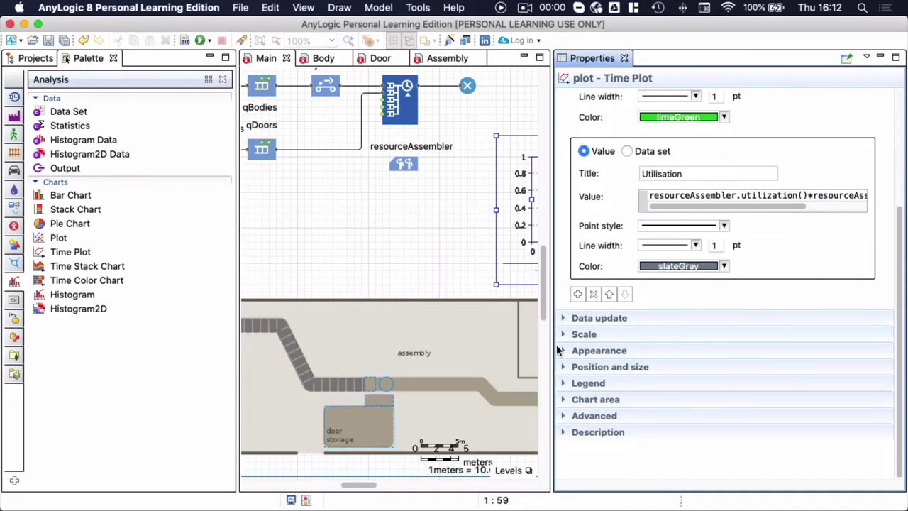
click(565, 319)
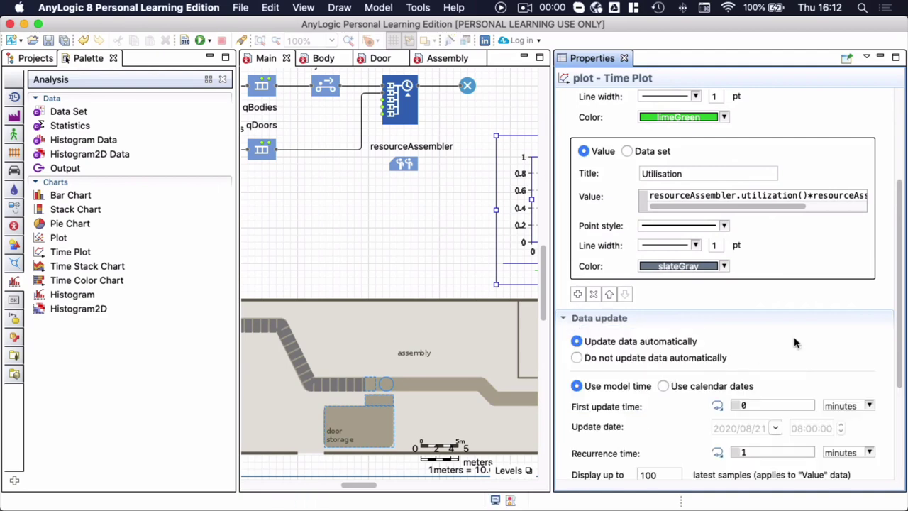
scroll(794, 337, down, 3)
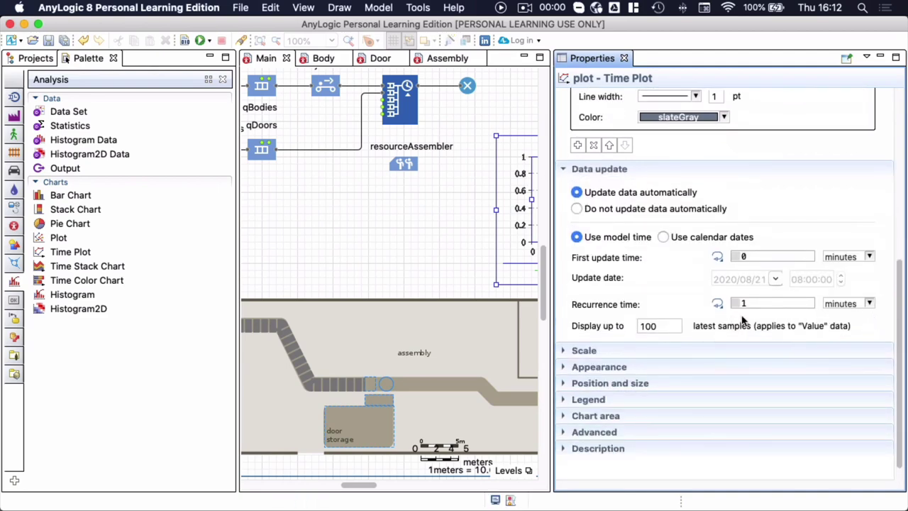
click(565, 351)
scroll(638, 346, down, 2)
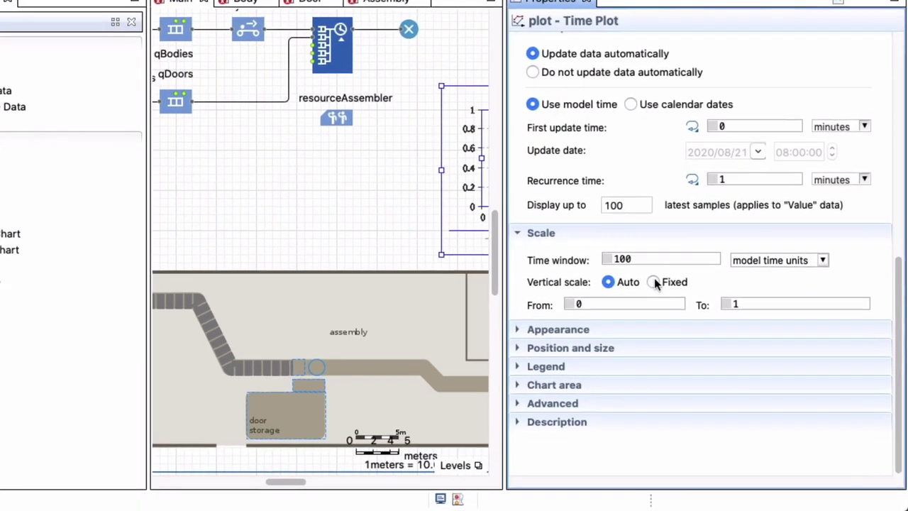
Step: Switch the vertical scale to Fixed with an upper limit of 8, then save the model
click(683, 308)
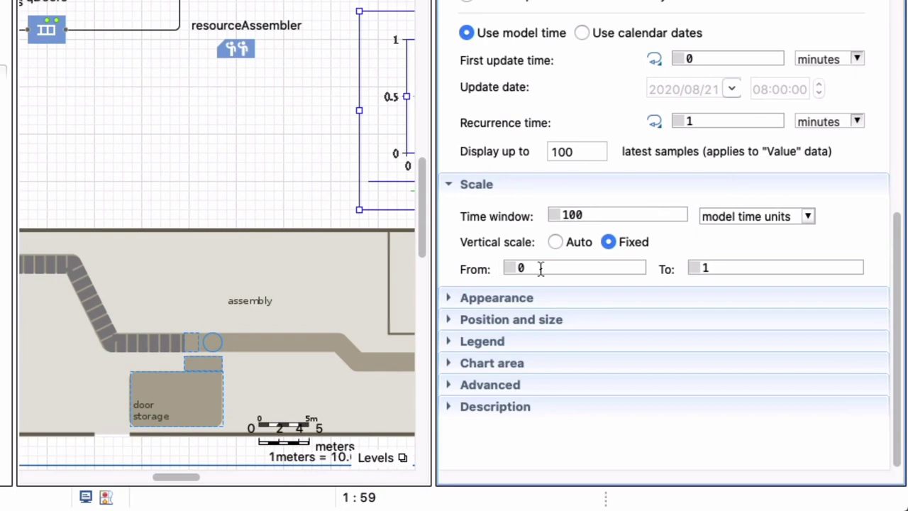
double_click(693, 269)
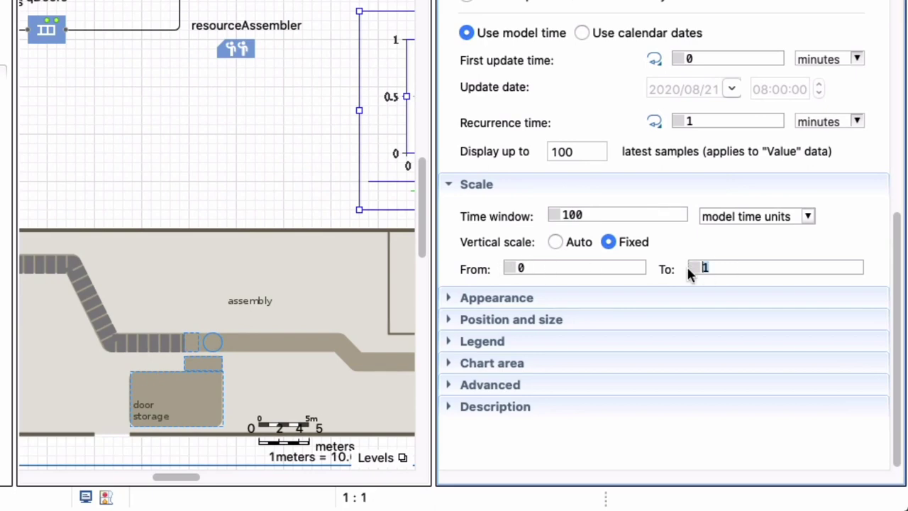
text(8)
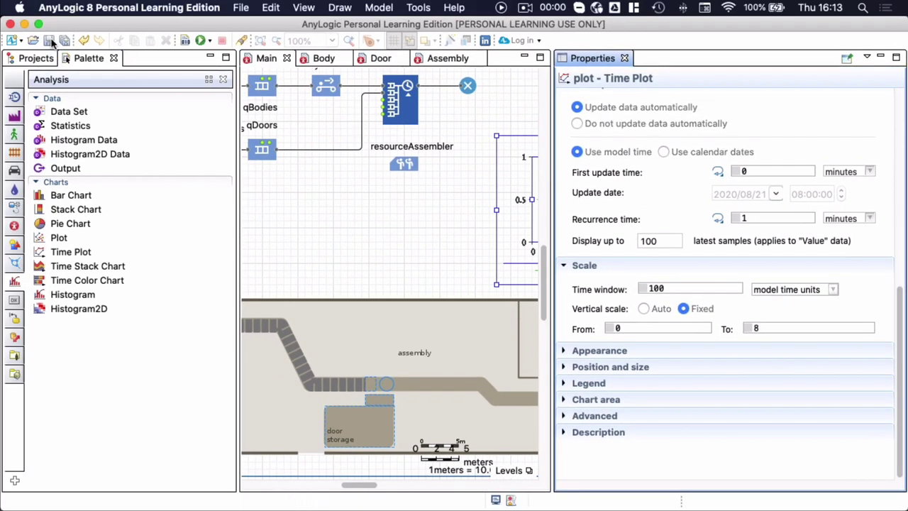
click(48, 41)
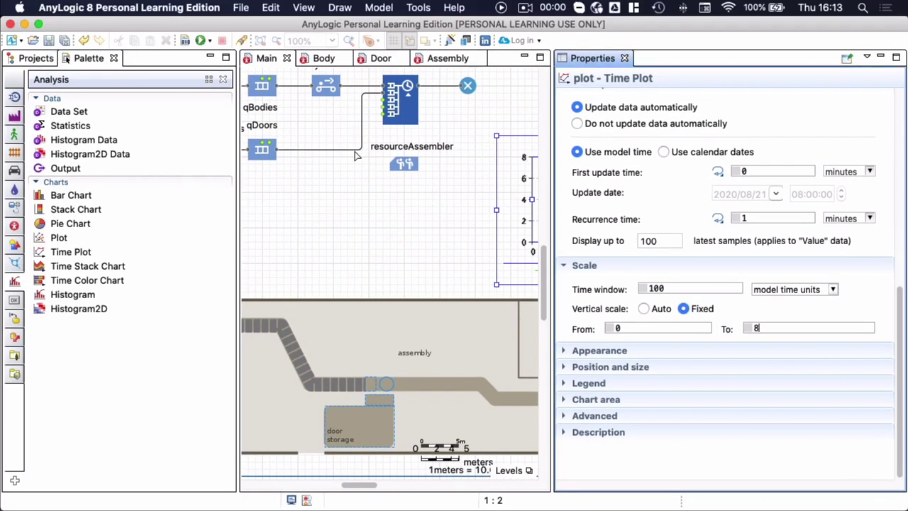